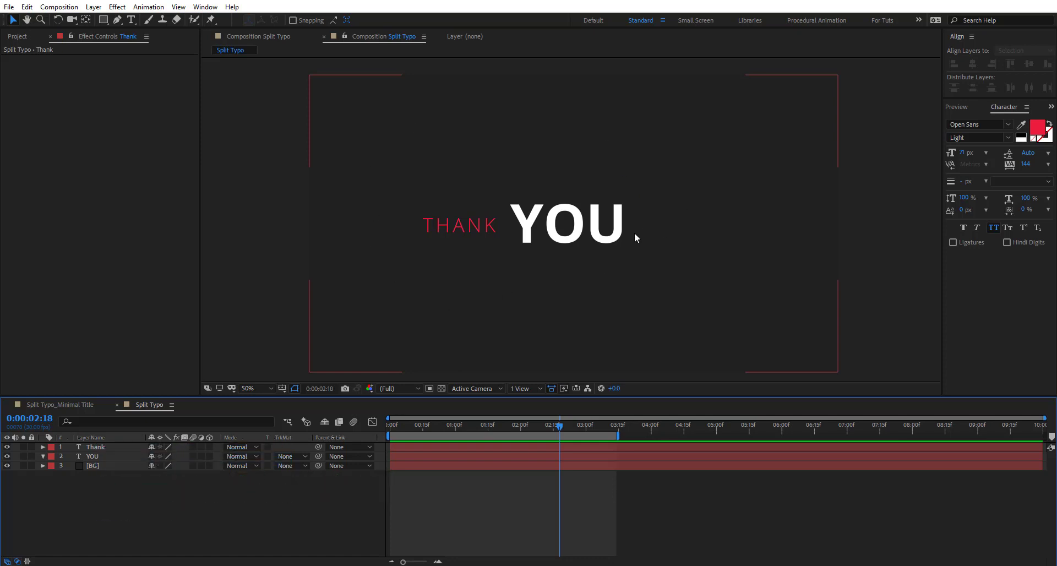
# Step: Add a Position keyframe to the Thank text layer at 0:00:02:18
pyautogui.click(107, 447)
pyautogui.keyDown('shift'); pyautogui.click(104, 457); pyautogui.keyUp('shift')
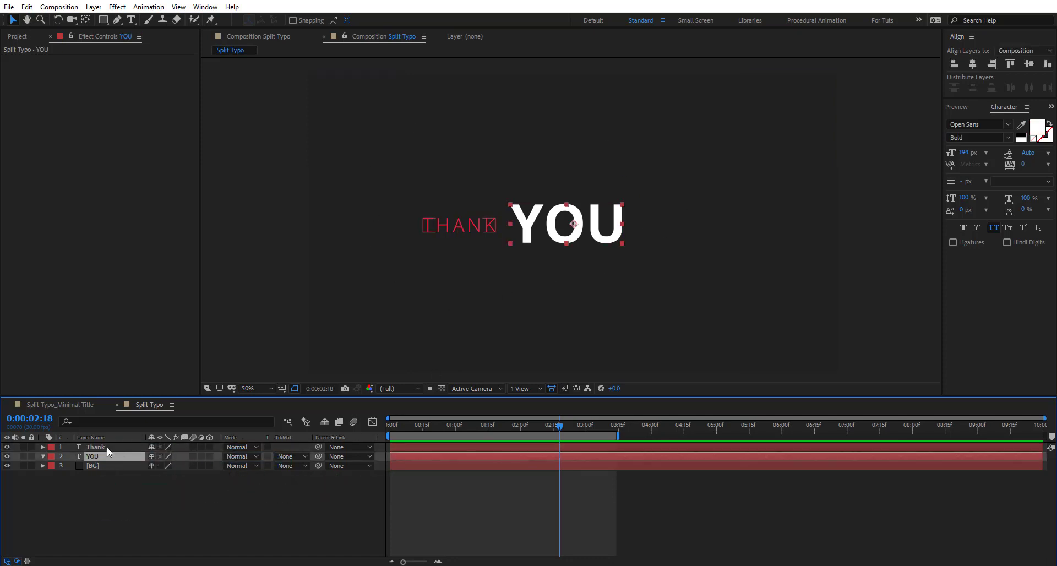
pyautogui.click(107, 448)
pyautogui.click(155, 504)
pyautogui.click(113, 447)
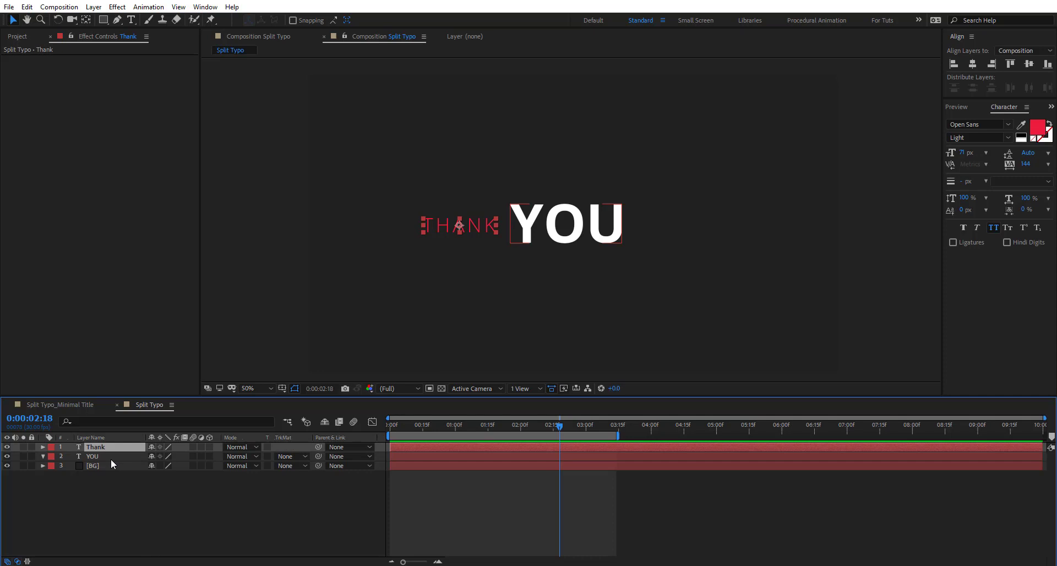
pyautogui.press('p')
pyautogui.click(72, 457)
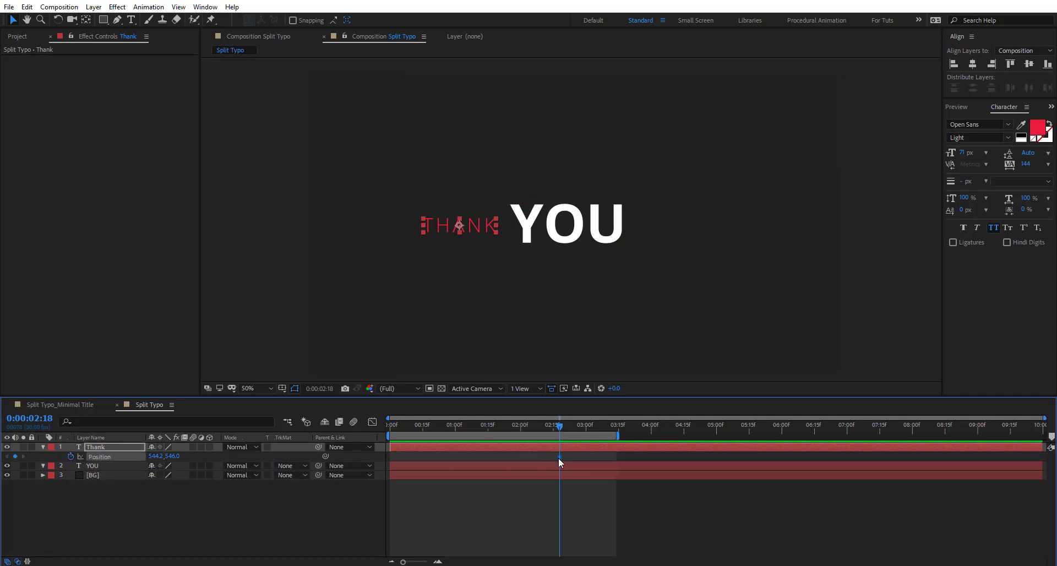
# Step: Shift the Thank layer's Position keyframe to 0:00:02:06 and add an off-frame starting keyframe at 0:00:00:26 with X set to 2124.2
pyautogui.moveTo(559, 457); pyautogui.dragTo(446, 429)
pyautogui.moveTo(152, 457); pyautogui.dragTo(238, 459)
pyautogui.moveTo(547, 457); pyautogui.dragTo(418, 471)
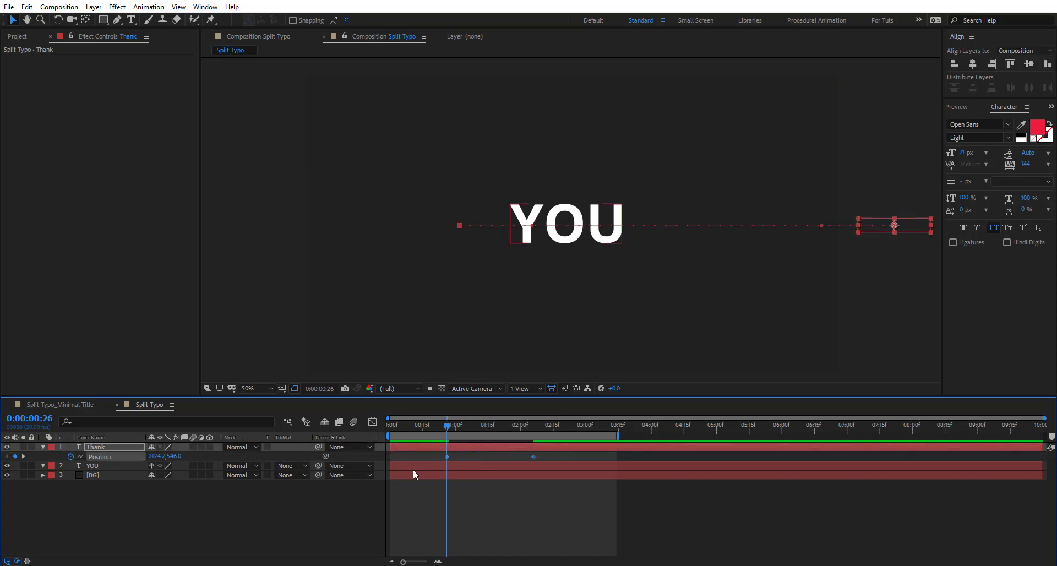
# Step: Ease the Thank layer's Position keyframes into a steep, sharply peaked speed curve and preview the slide-in from the start
pyautogui.click(373, 421)
pyautogui.moveTo(575, 495); pyautogui.dragTo(402, 536)
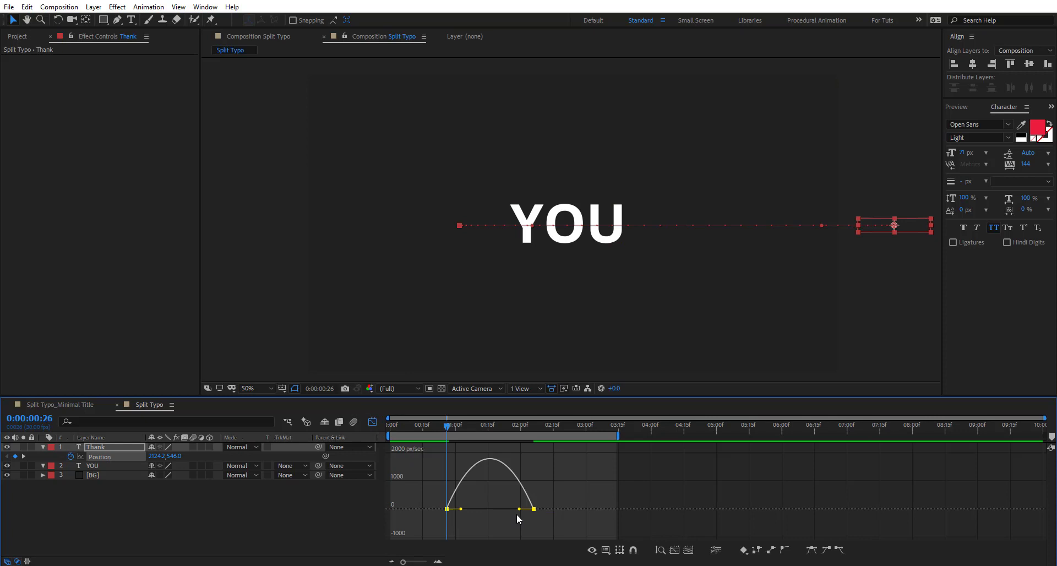
pyautogui.moveTo(519, 509); pyautogui.dragTo(473, 511)
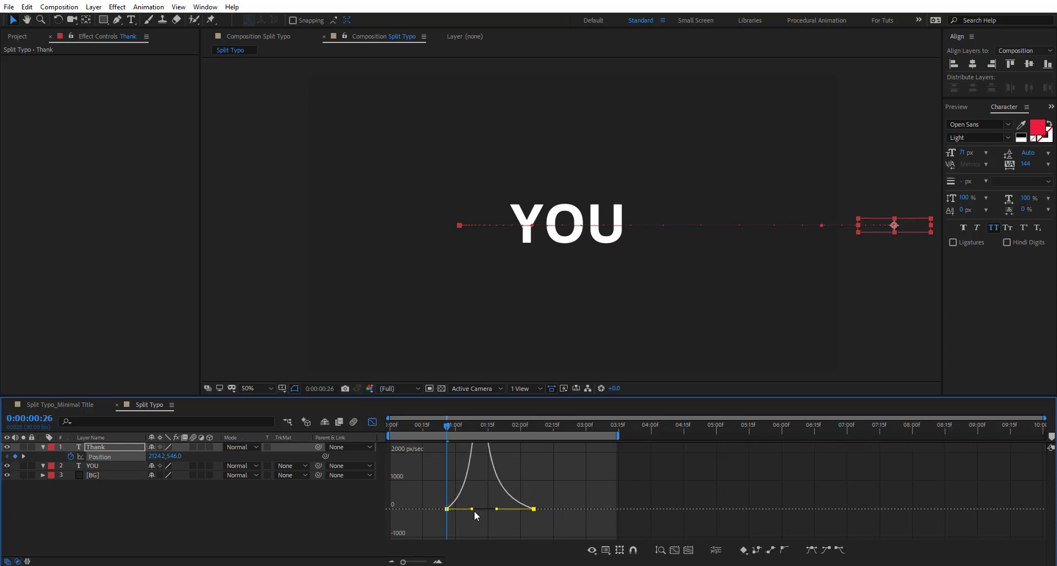
pyautogui.press('Home')
pyautogui.press('space')
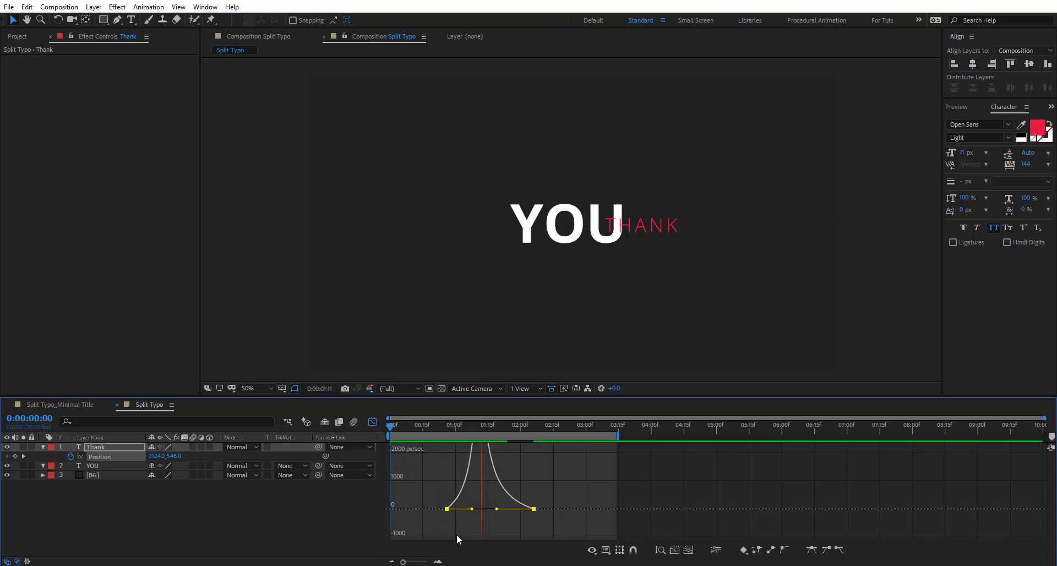
pyautogui.press('space')
pyautogui.click(373, 422)
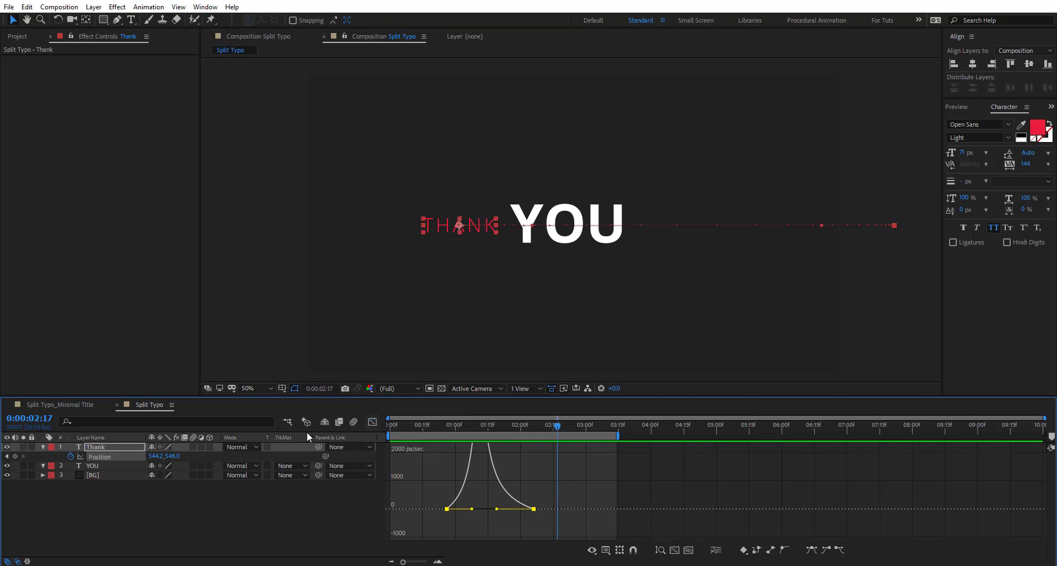
# Step: Apply the CC Split and CC Split 2 effects to the YOU text layer
pyautogui.click(42, 448)
pyautogui.click(97, 458)
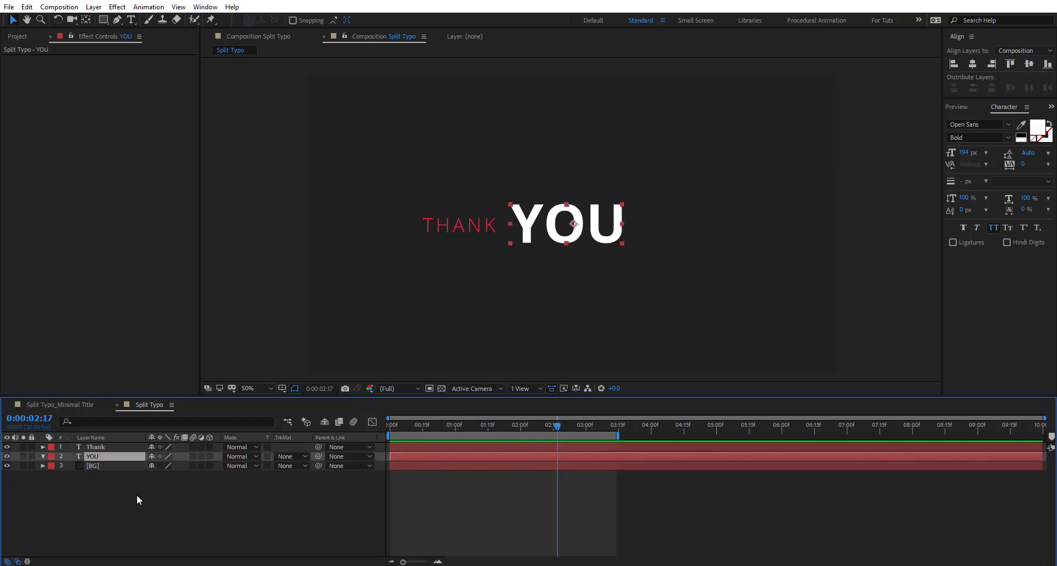
pyautogui.hotkey('ctrl', 'space')
pyautogui.write('cc spl')
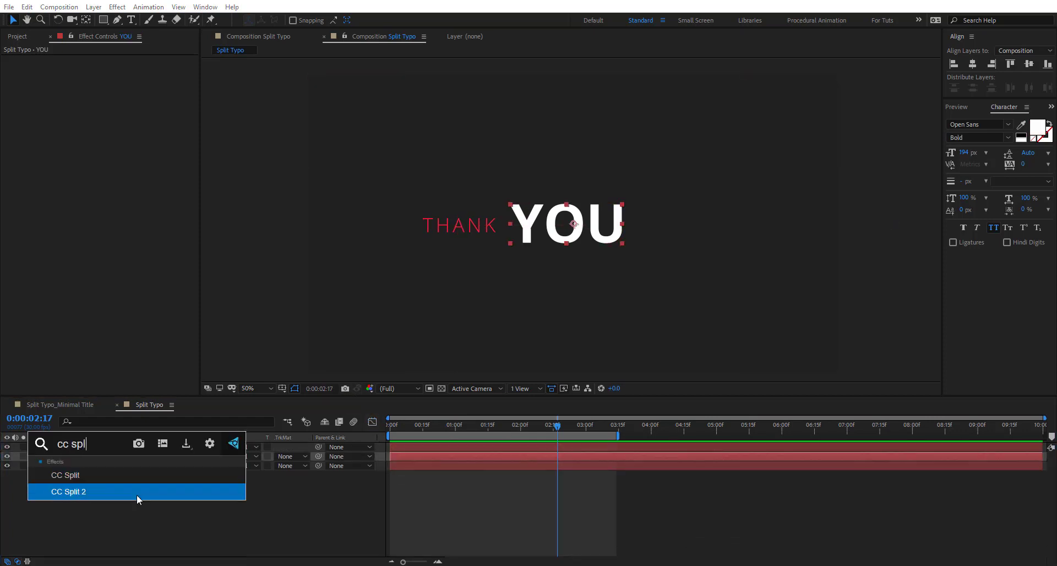
pyautogui.press('Up')
pyautogui.press('Return')
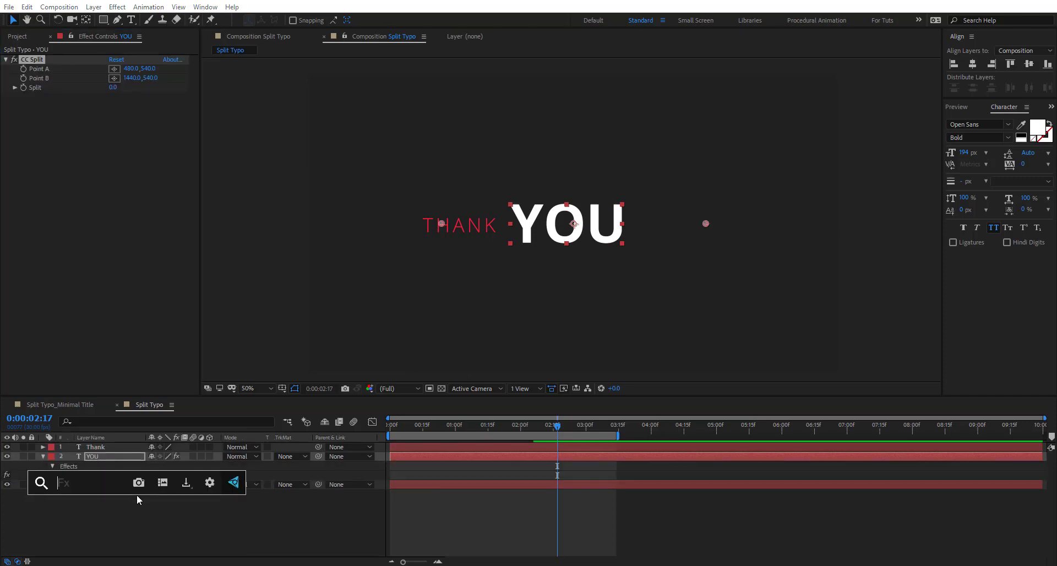
pyautogui.write('cc ')
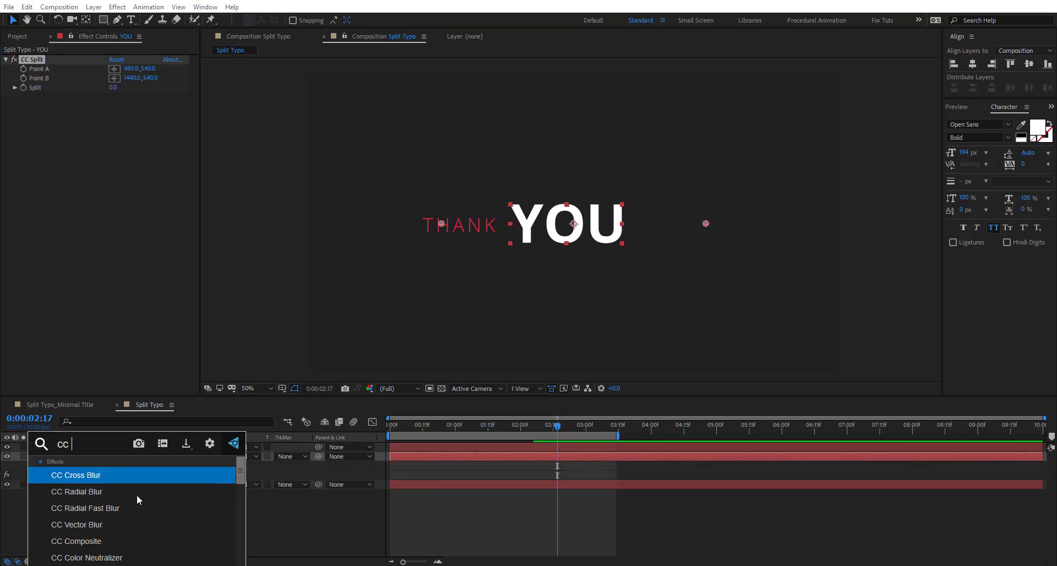
pyautogui.write('spl')
pyautogui.press('Return')
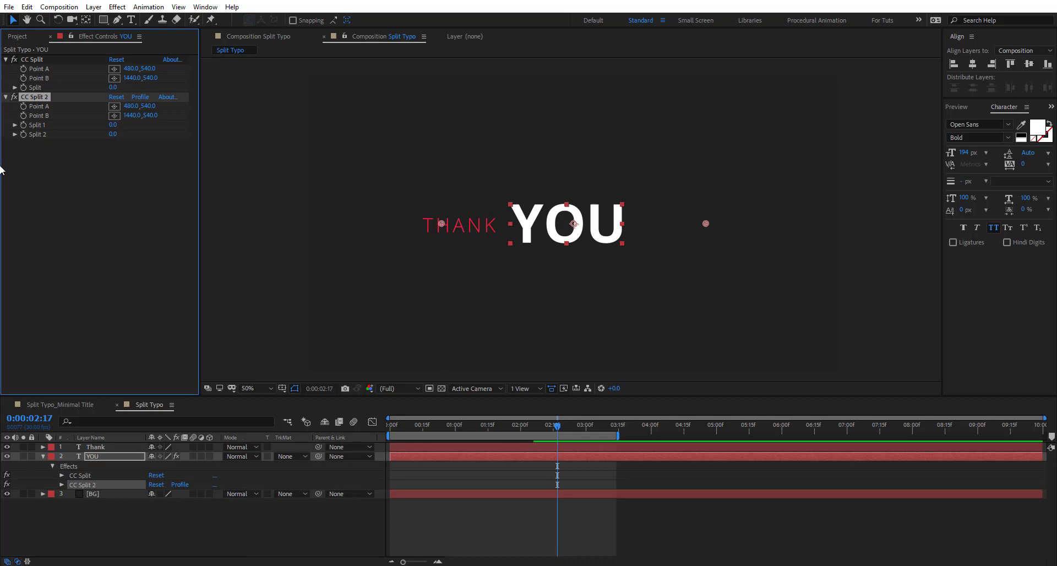
# Step: Try each effect alone: CC Split with Split at 21, and CC Split 2 with Split 1 at 30 and Split 2 at 20
pyautogui.click(80, 228)
pyautogui.click(32, 59)
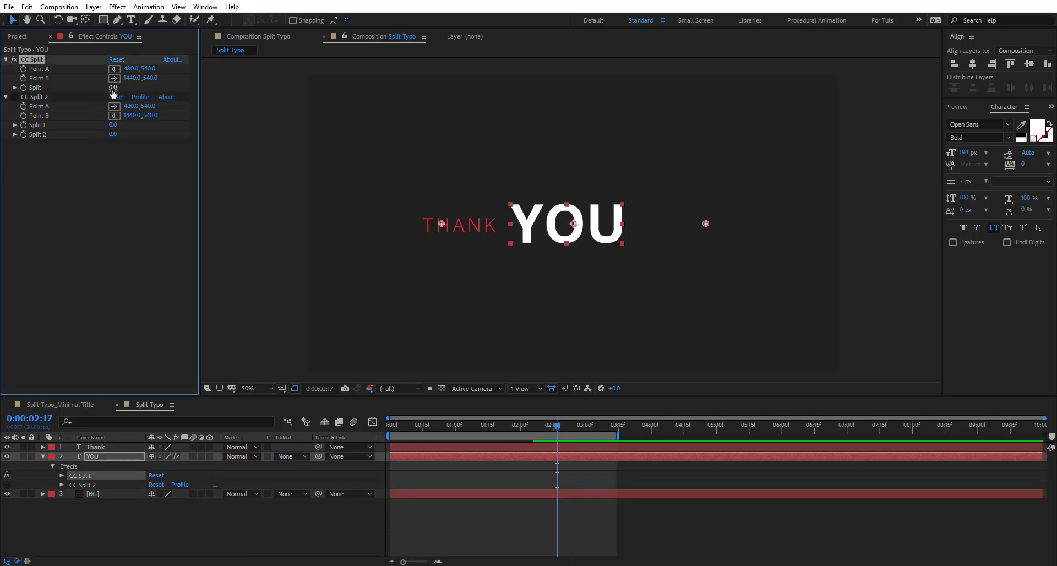
pyautogui.moveTo(116, 89); pyautogui.dragTo(137, 87)
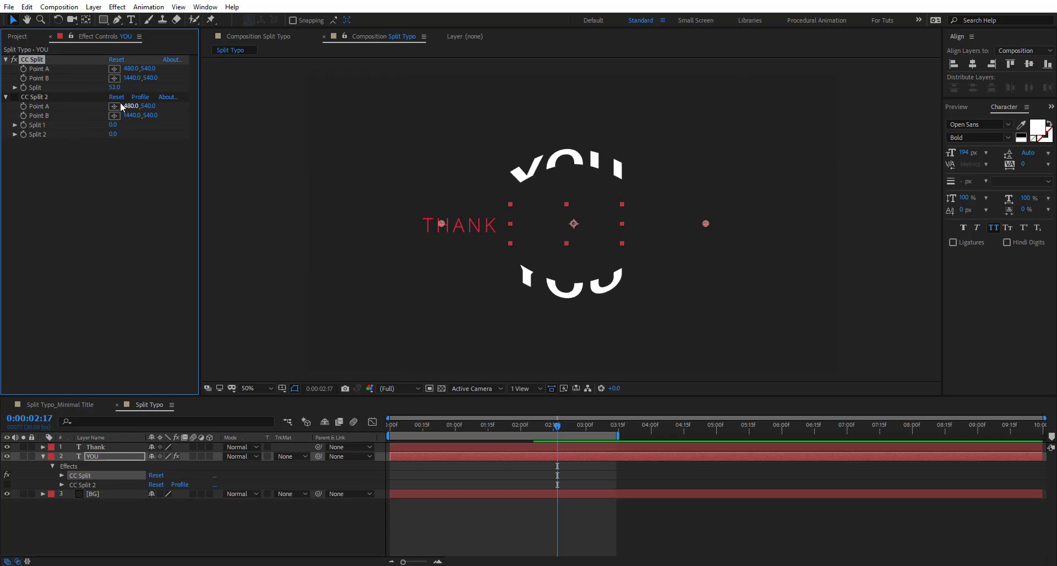
pyautogui.moveTo(115, 87); pyautogui.dragTo(94, 83)
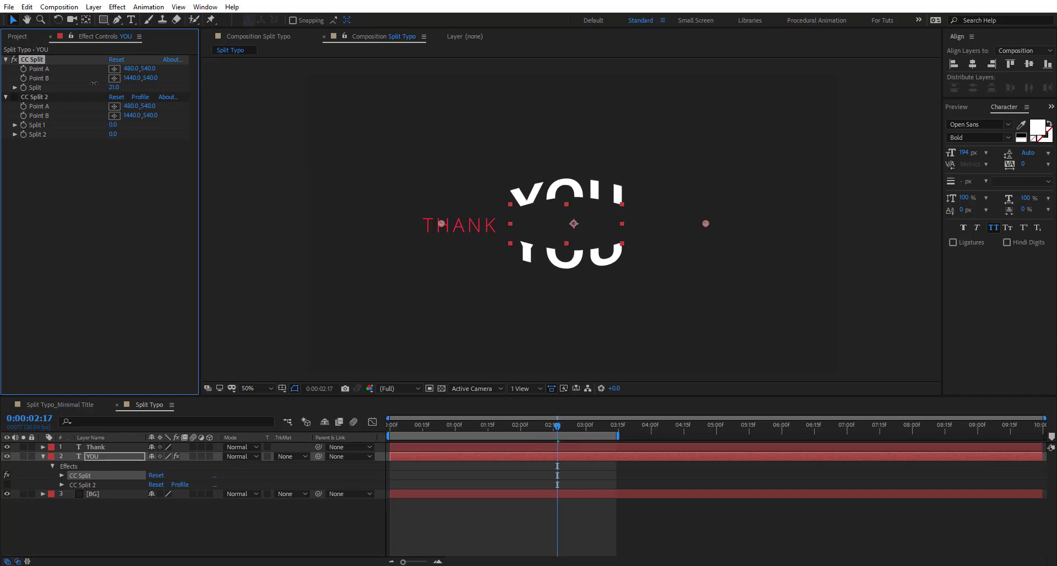
pyautogui.click(14, 59)
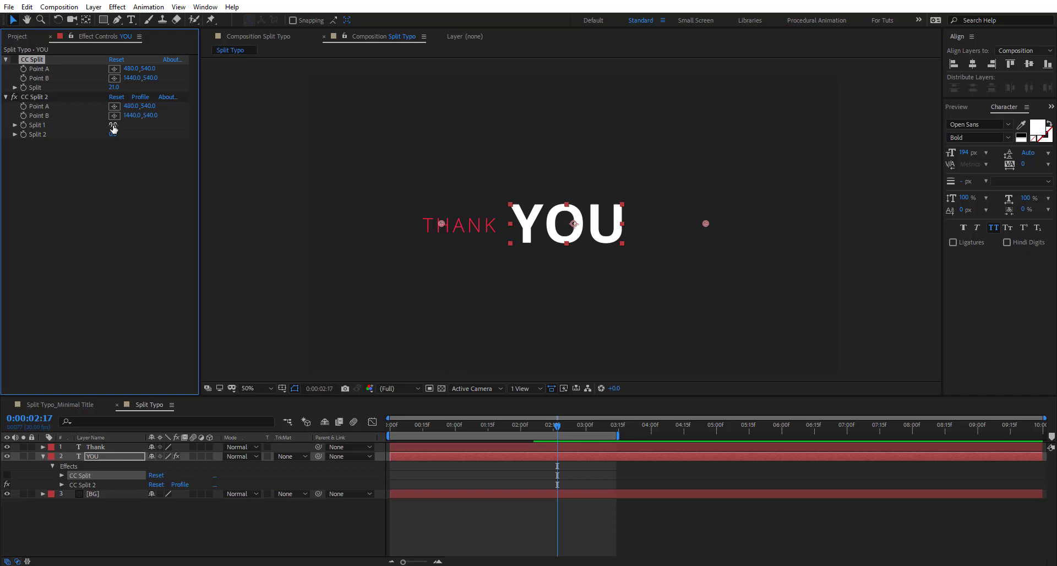
pyautogui.moveTo(114, 127)
pyautogui.mouseDown()
pyautogui.moveTo(134, 125)
pyautogui.moveTo(125, 136)
pyautogui.mouseUp()
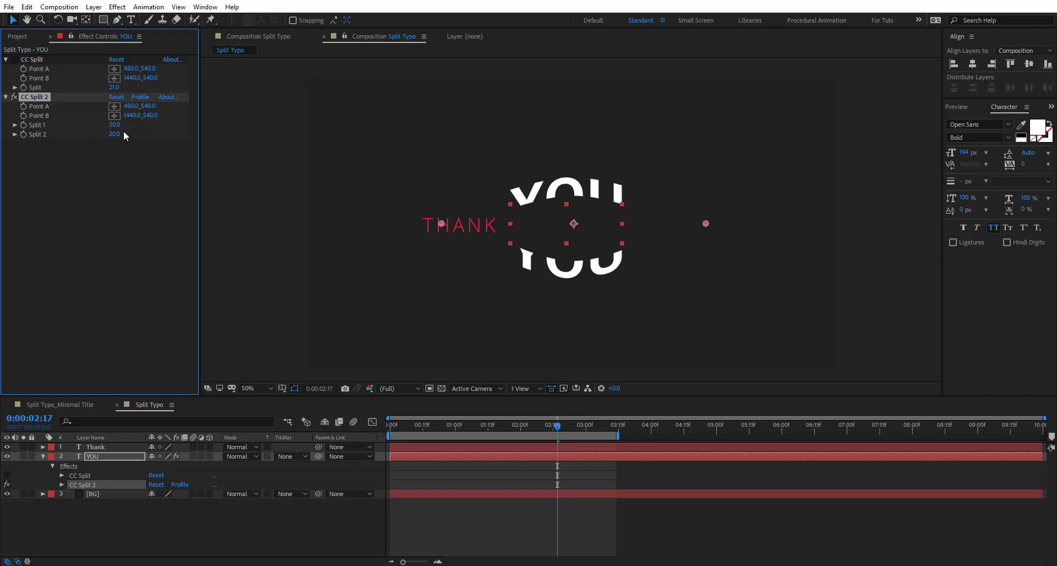
# Step: Delete the CC Split effect from the YOU layer and reset CC Split 2 to its default values
pyautogui.click(31, 60)
pyautogui.press('Delete')
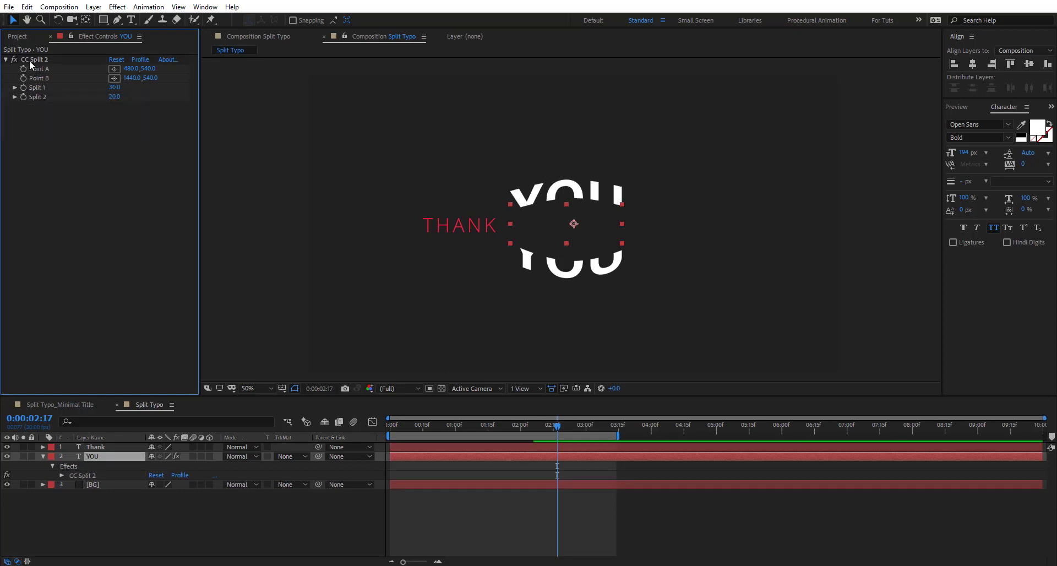
pyautogui.click(30, 61)
pyautogui.click(116, 60)
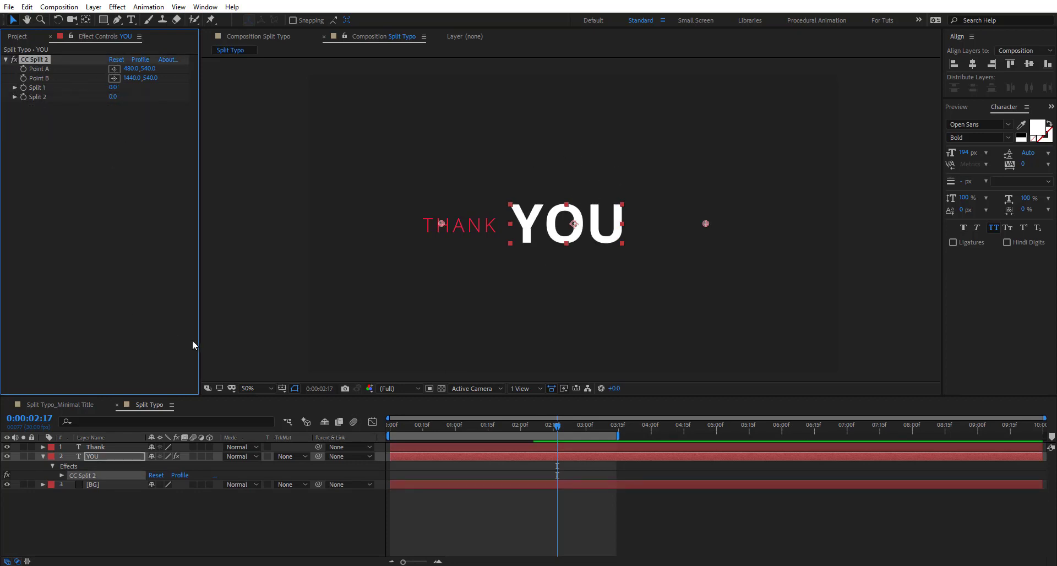
# Step: Add keyframes at 0:00:00:26 for Point A, Point B, Split 1 and Split 2 of the YOU layer's CC Split 2 effect
pyautogui.click(431, 428)
pyautogui.click(455, 448)
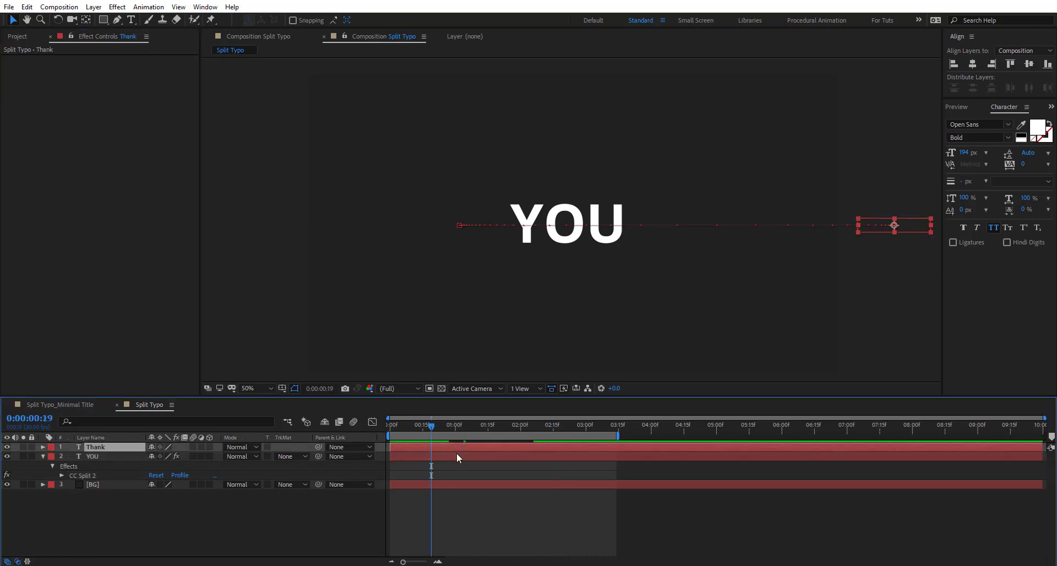
pyautogui.press('u')
pyautogui.moveTo(431, 428); pyautogui.dragTo(446, 428)
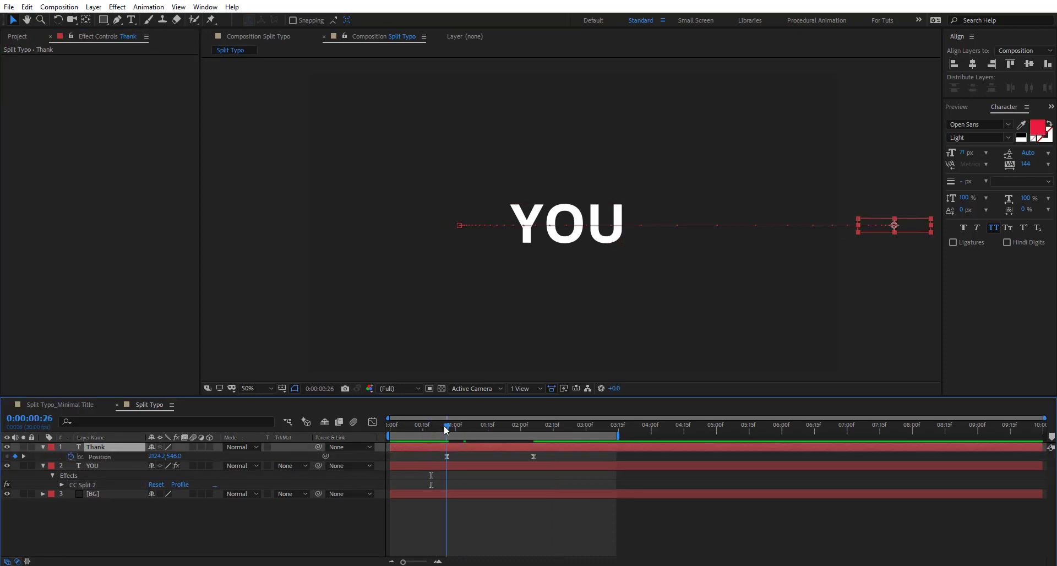
pyautogui.click(455, 468)
pyautogui.click(62, 485)
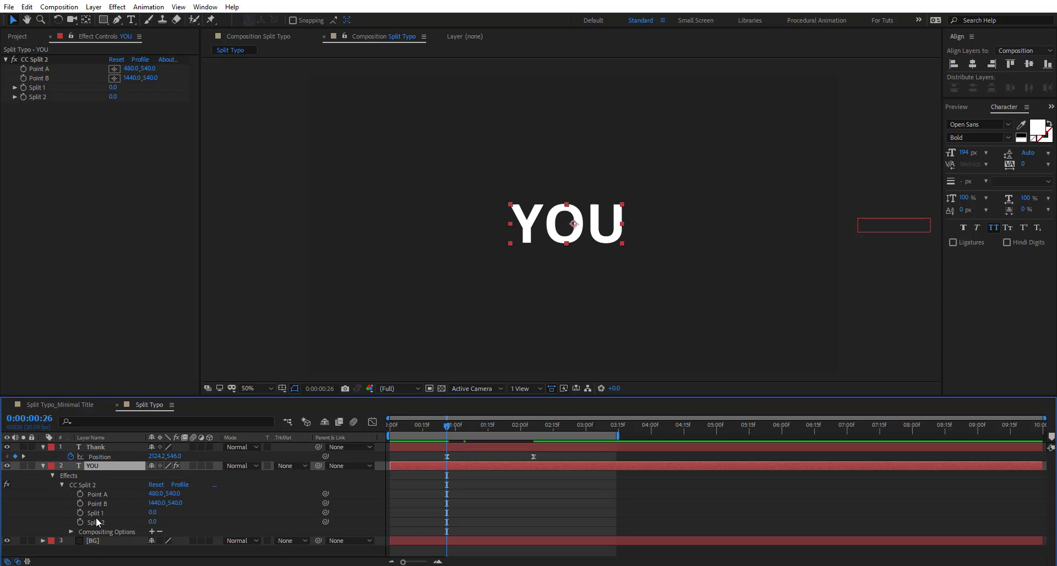
pyautogui.moveTo(81, 494); pyautogui.dragTo(81, 522)
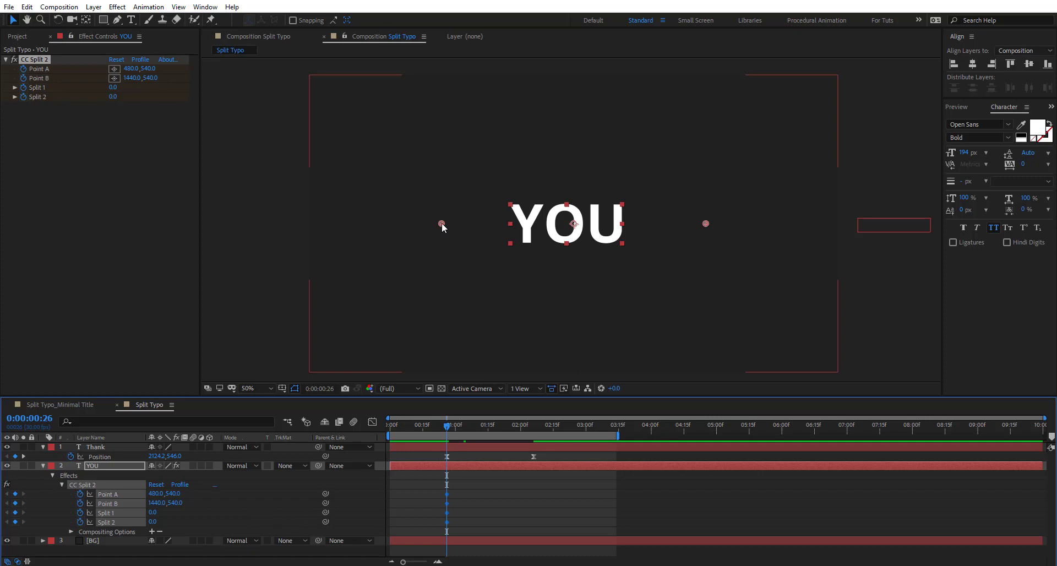
# Step: Animate Point A from 1920, 540 to 190, 540 and Point B from 2288, 540 to 698, 540 between 0:00:00:26 and 0:00:02:06
pyautogui.moveTo(446, 226); pyautogui.dragTo(838, 234)
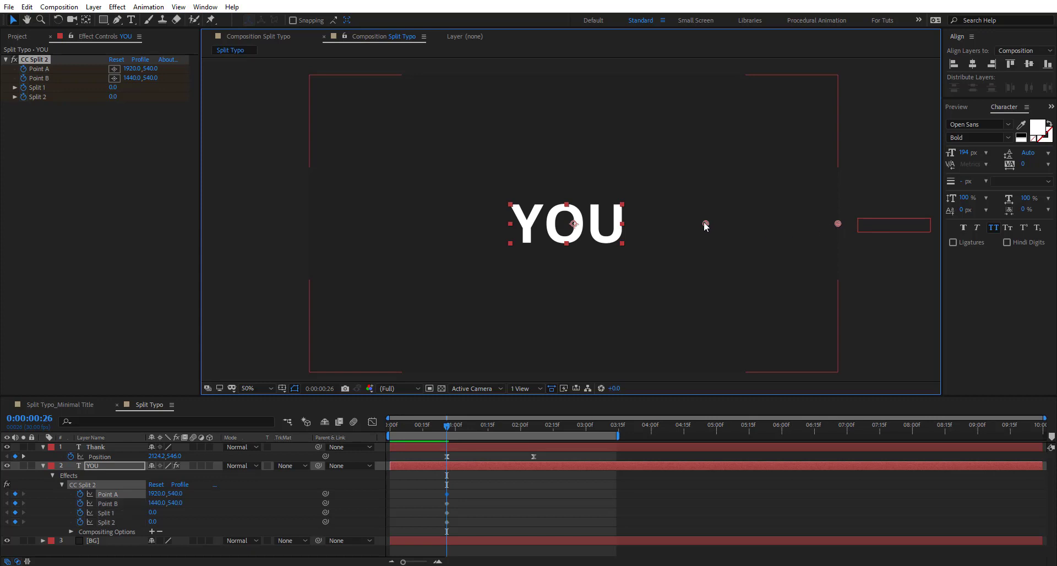
pyautogui.moveTo(706, 224); pyautogui.dragTo(939, 230)
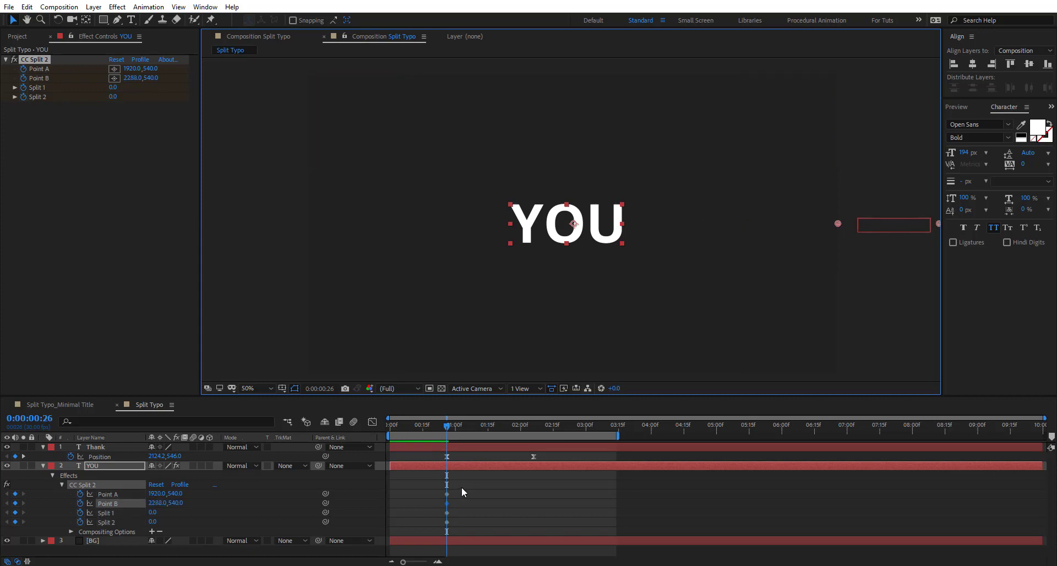
pyautogui.moveTo(446, 429); pyautogui.dragTo(534, 429)
pyautogui.moveTo(837, 224); pyautogui.dragTo(365, 227)
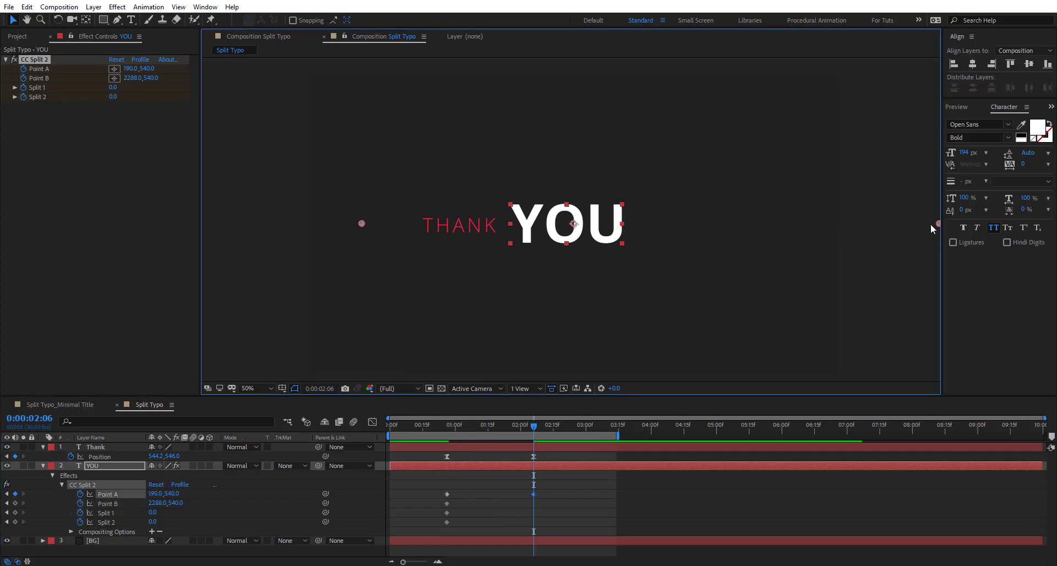
pyautogui.moveTo(937, 223)
pyautogui.mouseDown()
pyautogui.moveTo(475, 236)
pyautogui.moveTo(503, 238)
pyautogui.mouseUp()
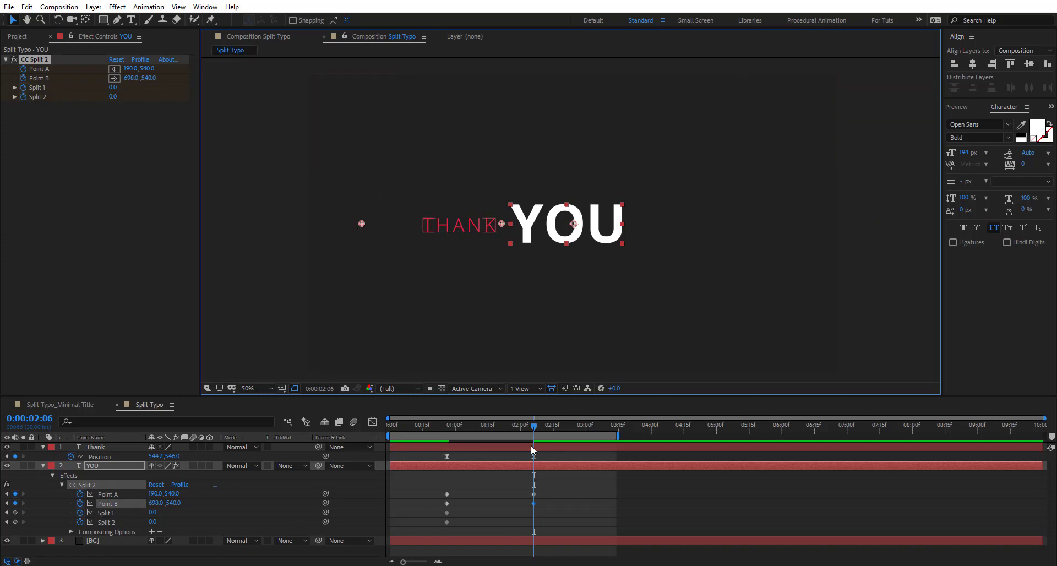
# Step: Set Split 1 to 38 and Split 2 to 61 at 0:00:00:26, and to 15 and 19 at 0:00:02:06
pyautogui.moveTo(535, 429); pyautogui.dragTo(447, 430)
pyautogui.moveTo(152, 512); pyautogui.dragTo(184, 522)
pyautogui.moveTo(449, 428); pyautogui.dragTo(534, 451)
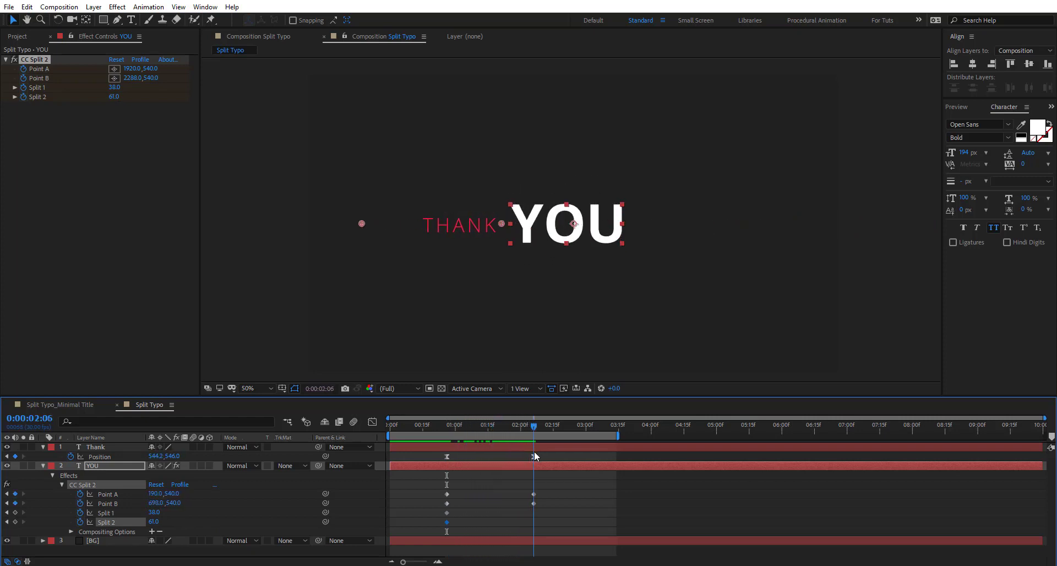
pyautogui.moveTo(153, 522)
pyautogui.mouseDown()
pyautogui.moveTo(134, 522)
pyautogui.moveTo(149, 515)
pyautogui.mouseUp()
pyautogui.moveTo(156, 522); pyautogui.dragTo(152, 522)
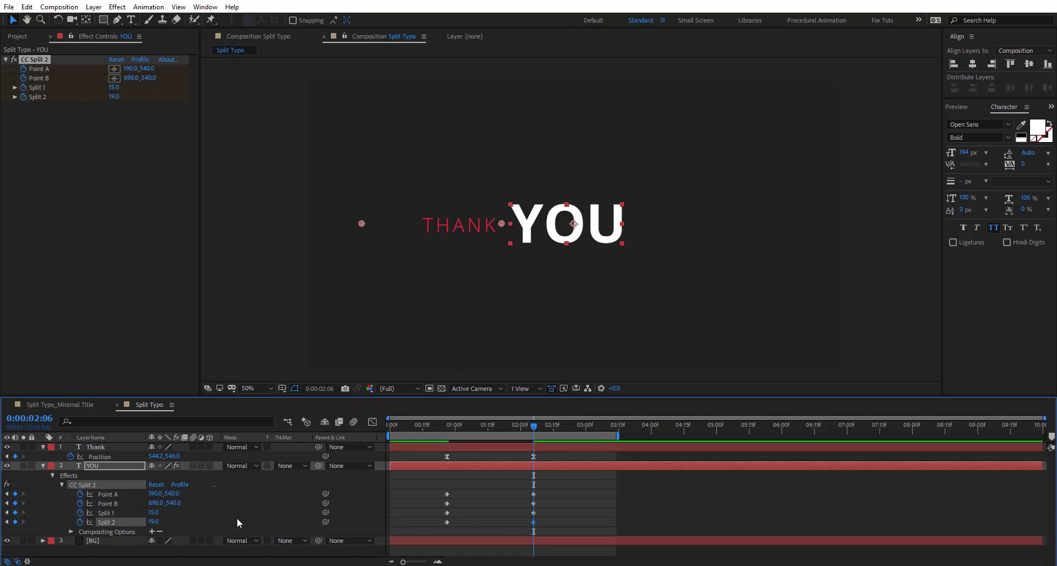
# Step: Preview the split animation from the start and examine the frame at 0:00:01:19
pyautogui.moveTo(533, 427); pyautogui.dragTo(389, 432)
pyautogui.press('space')
pyautogui.press('space')
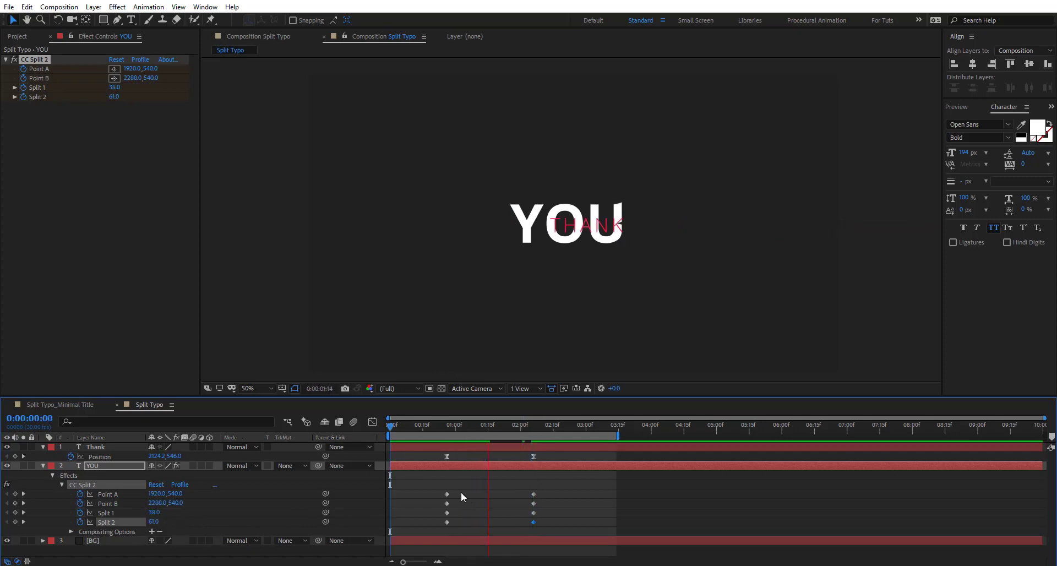
pyautogui.moveTo(398, 429); pyautogui.dragTo(497, 429)
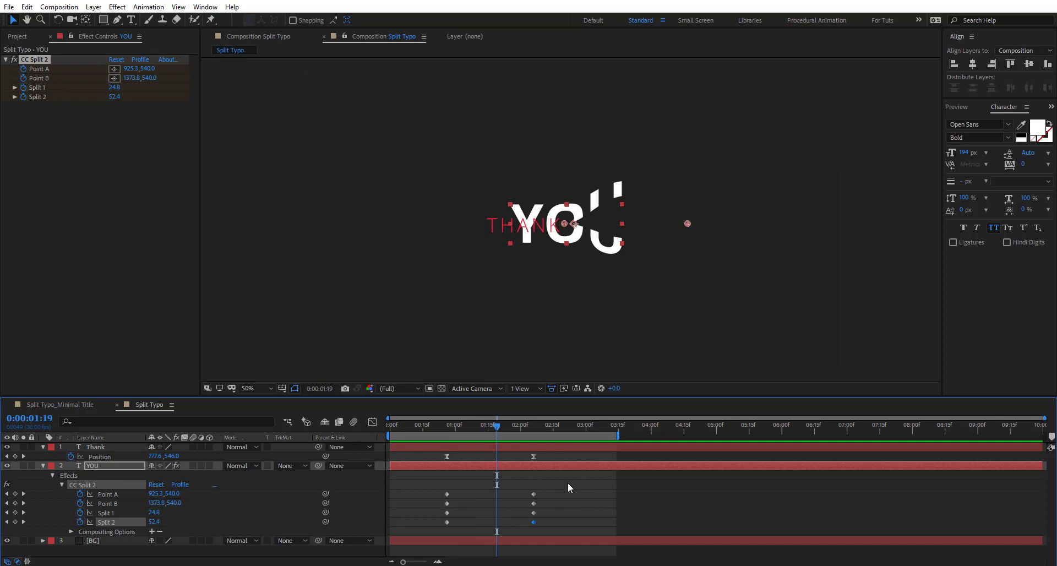
# Step: Apply Easy Ease to all Point A, Point B, Split 1 and Split 2 keyframes of the YOU layer and check the motion
pyautogui.moveTo(568, 488); pyautogui.dragTo(417, 526)
pyautogui.press('F9')
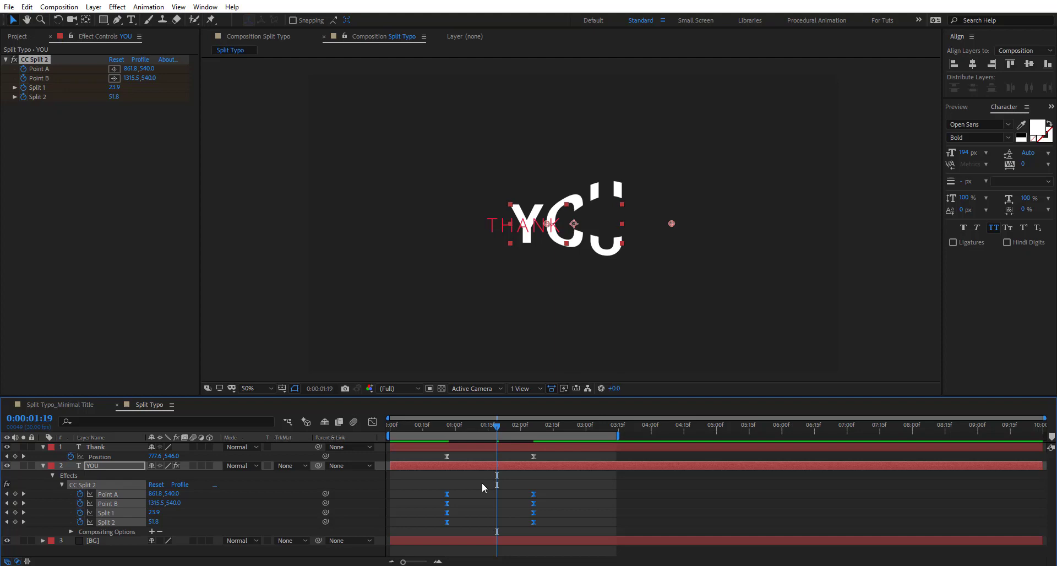
pyautogui.moveTo(497, 432); pyautogui.dragTo(510, 428)
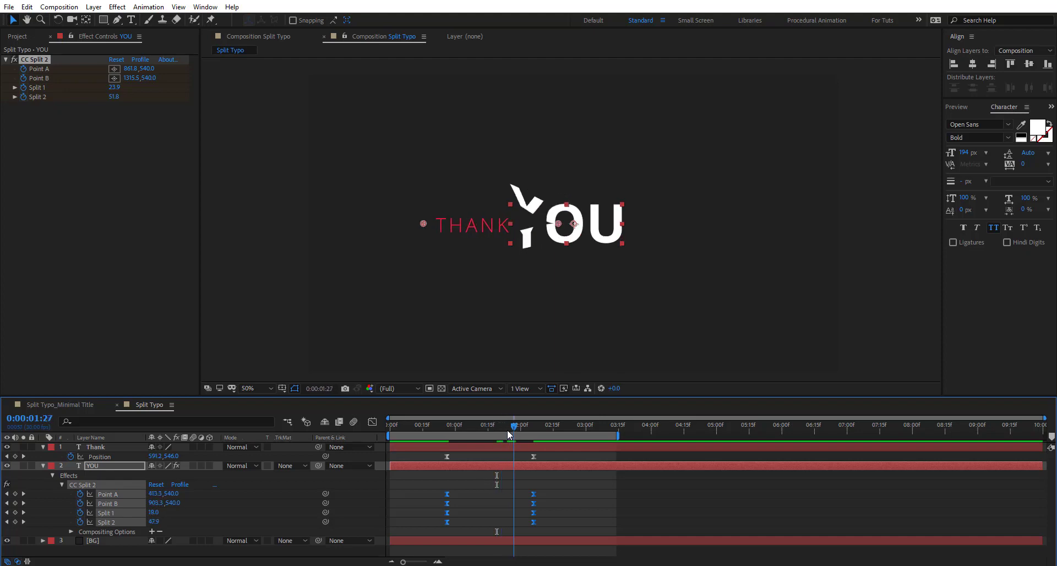
# Step: Reshape the speed graph of the CC Split 2 keyframes so the speed peaks early and eases out longer into the end keyframes
pyautogui.click(373, 422)
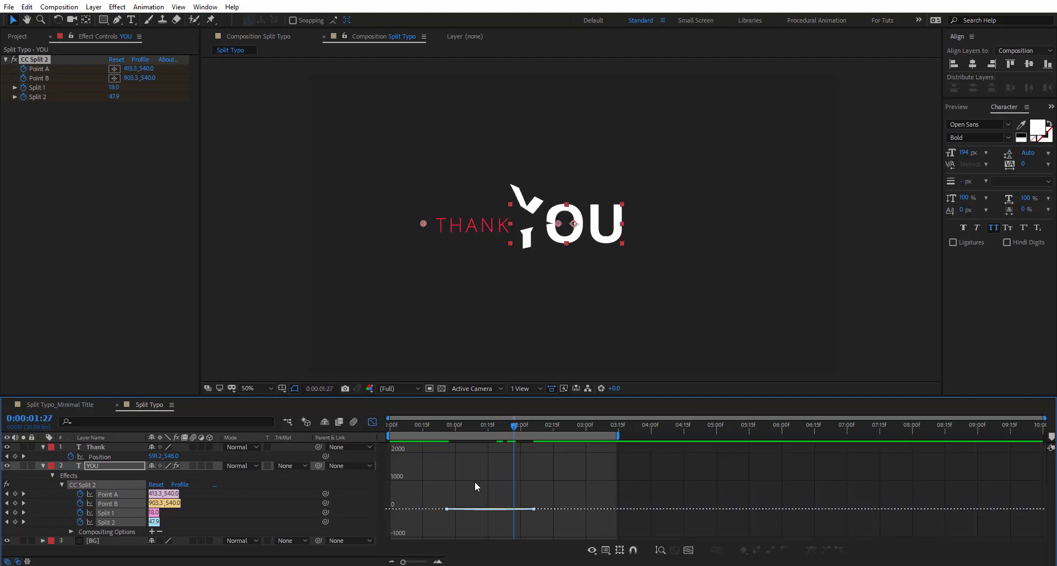
pyautogui.rightClick(475, 483)
pyautogui.click(444, 489)
pyautogui.click(661, 551)
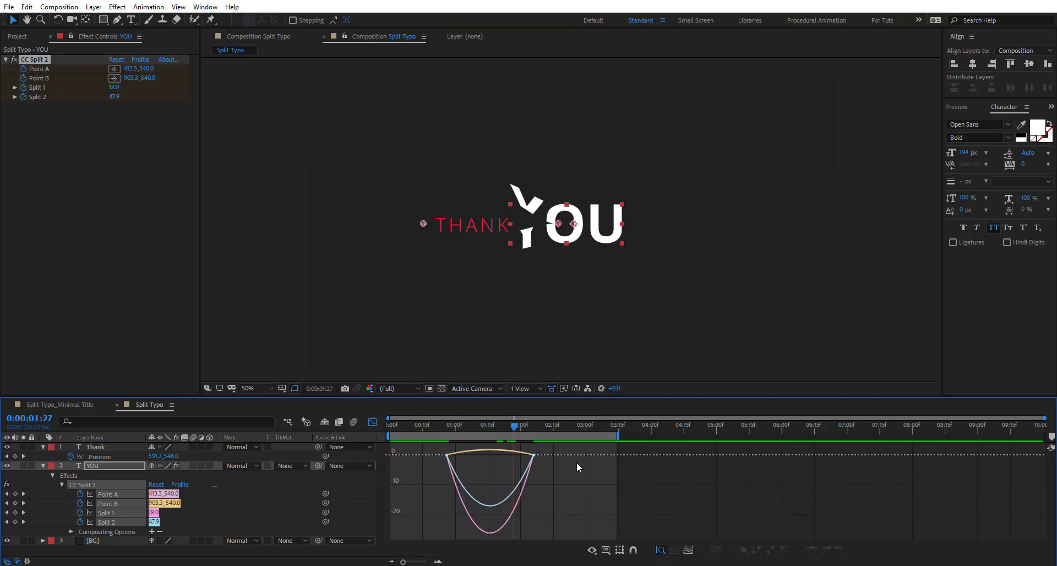
pyautogui.moveTo(552, 447); pyautogui.dragTo(446, 489)
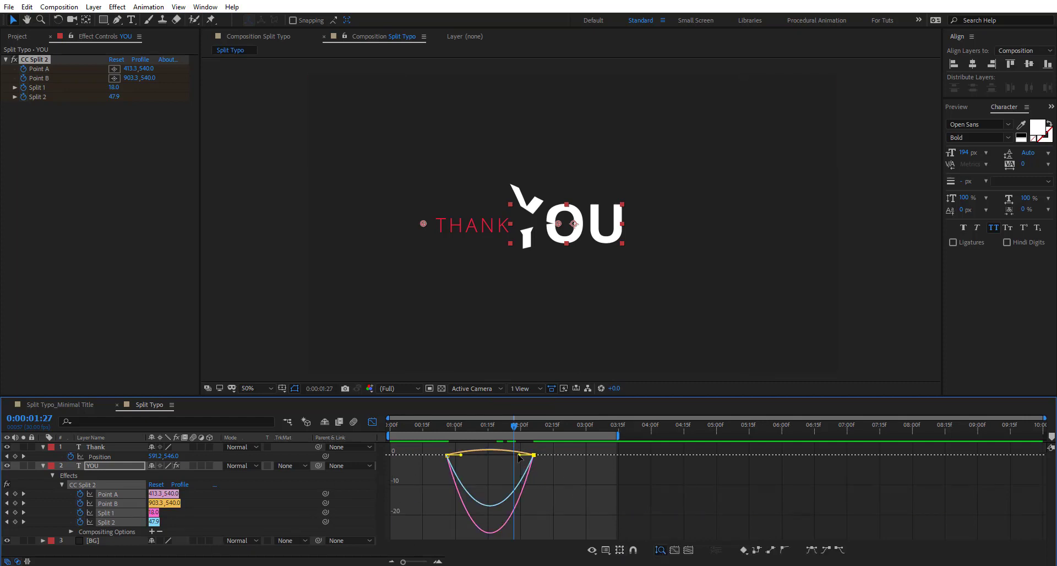
pyautogui.moveTo(519, 456)
pyautogui.mouseDown()
pyautogui.moveTo(503, 455)
pyautogui.moveTo(516, 456)
pyautogui.mouseUp()
pyautogui.moveTo(514, 427); pyautogui.dragTo(496, 428)
pyautogui.moveTo(514, 456); pyautogui.dragTo(468, 440)
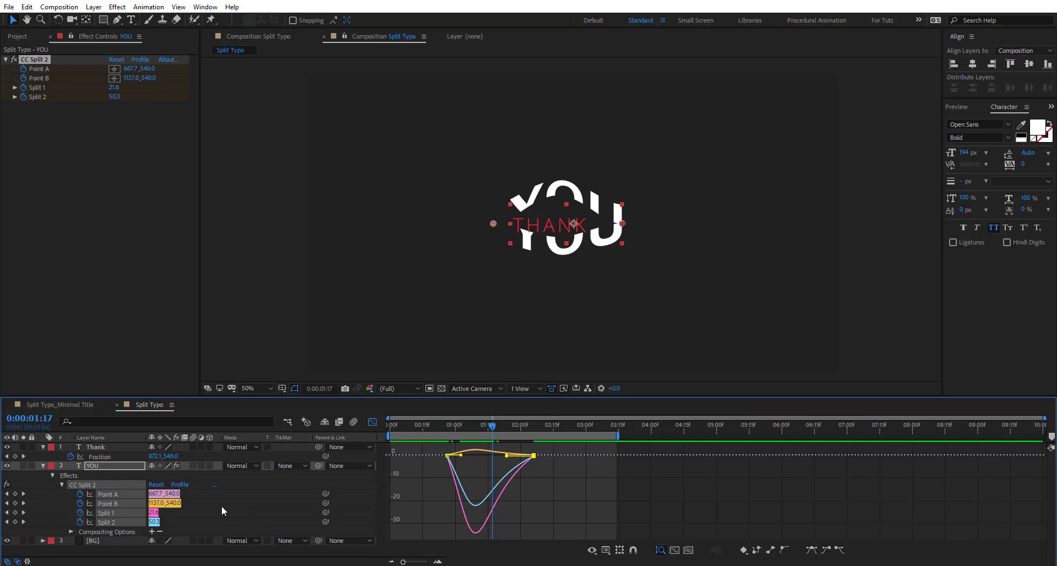
# Step: Move Point B's end keyframe to about 1112, 540 on the value graph and preview the split
pyautogui.click(108, 503)
pyautogui.rightClick(550, 502)
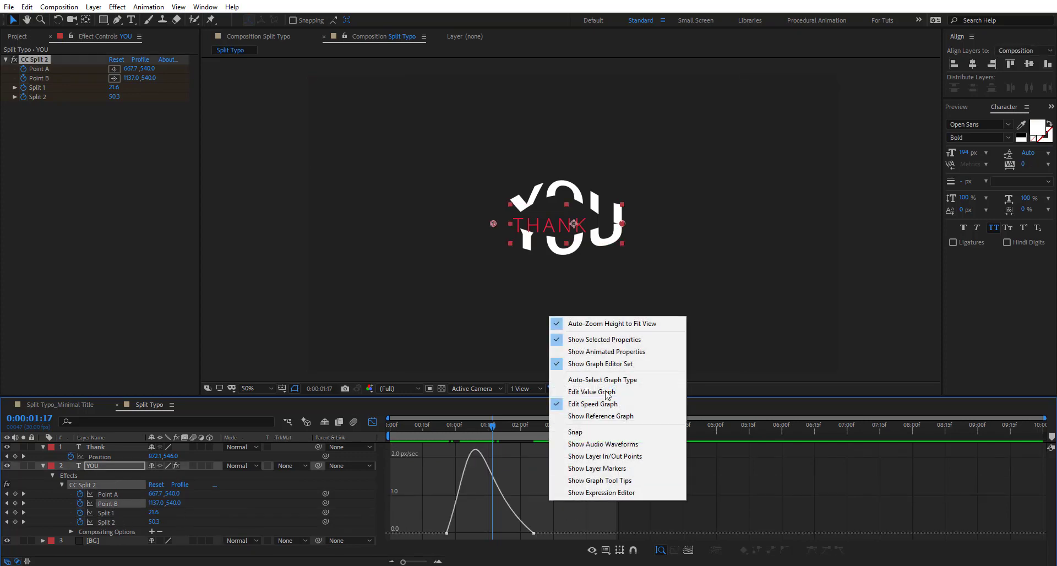
pyautogui.click(579, 393)
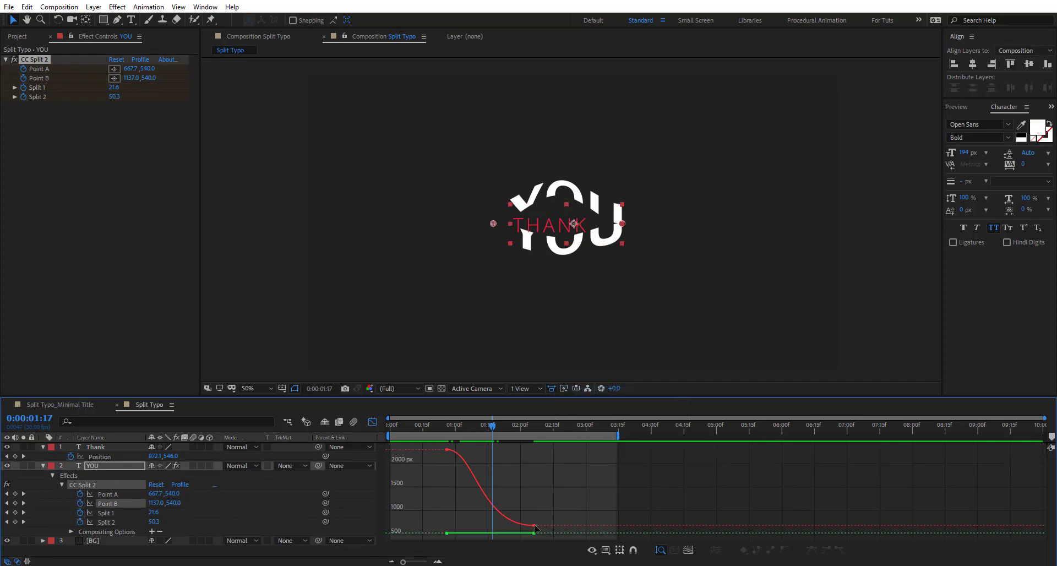
pyautogui.moveTo(535, 526); pyautogui.dragTo(537, 506)
pyautogui.press('space')
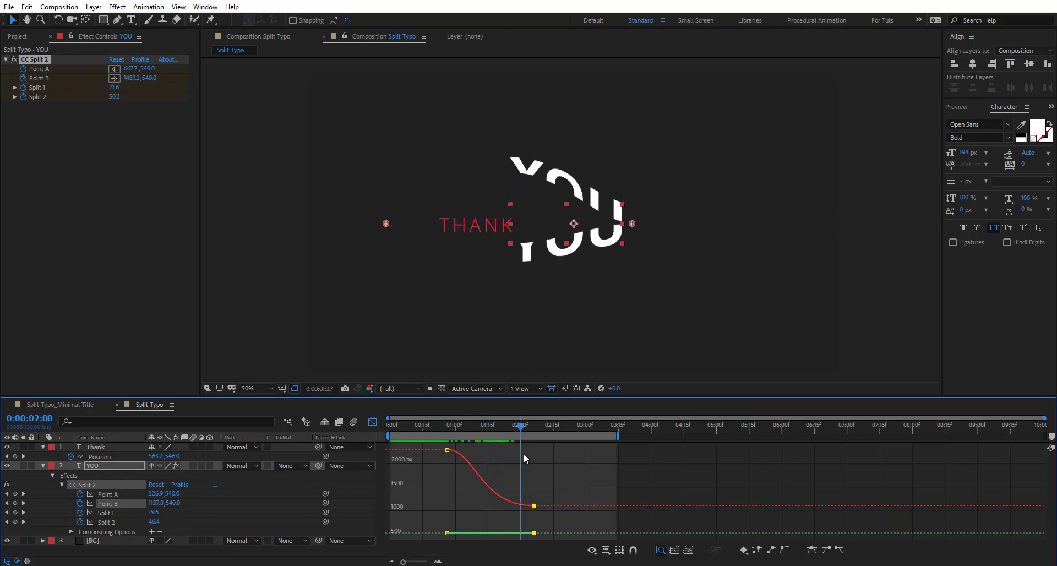
# Step: Lengthen the incoming ease of Point B's end keyframe on the speed graph
pyautogui.rightClick(458, 491)
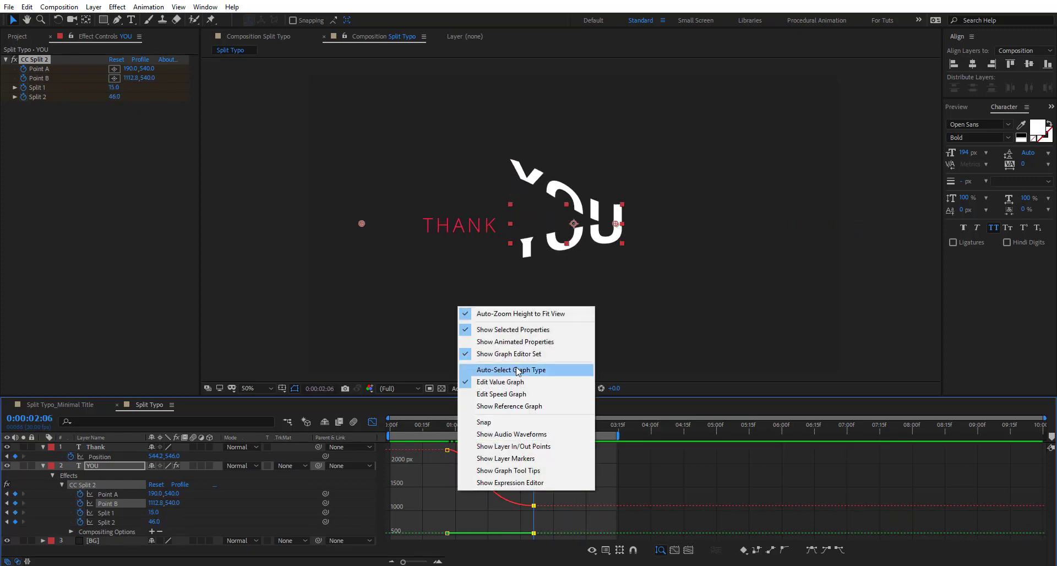
pyautogui.click(500, 393)
pyautogui.moveTo(559, 520); pyautogui.dragTo(503, 537)
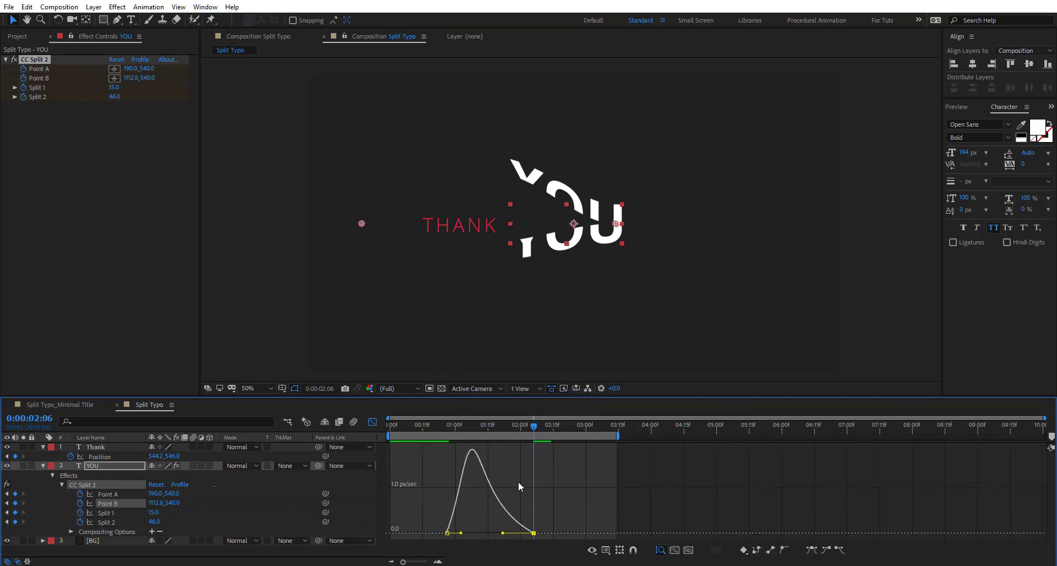
# Step: On the value graph, move the end keyframe of Point A to about 64.6, 540 and that of Point B to about 778.6, 540
pyautogui.rightClick(519, 484)
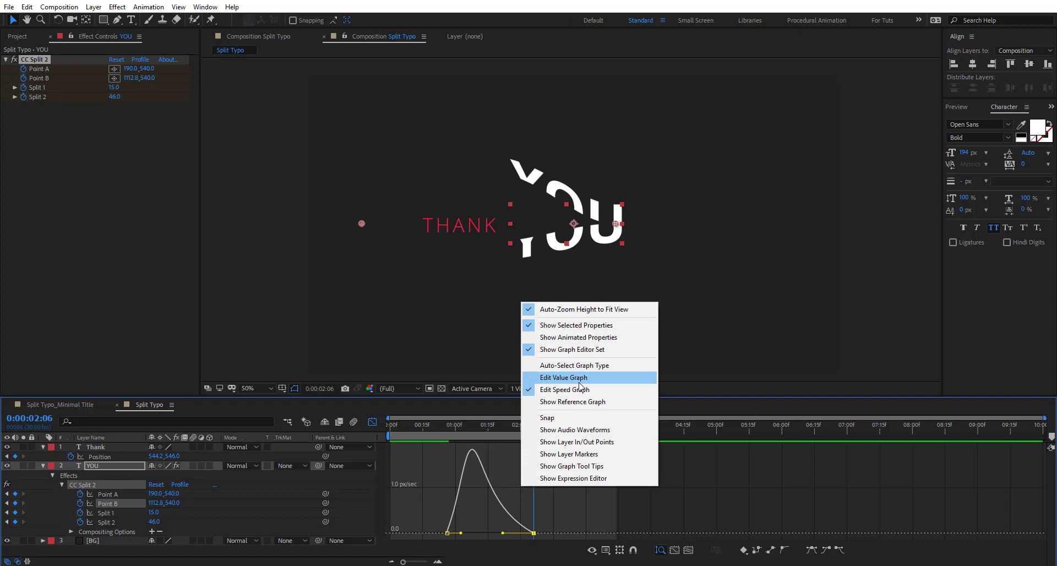
pyautogui.click(108, 494)
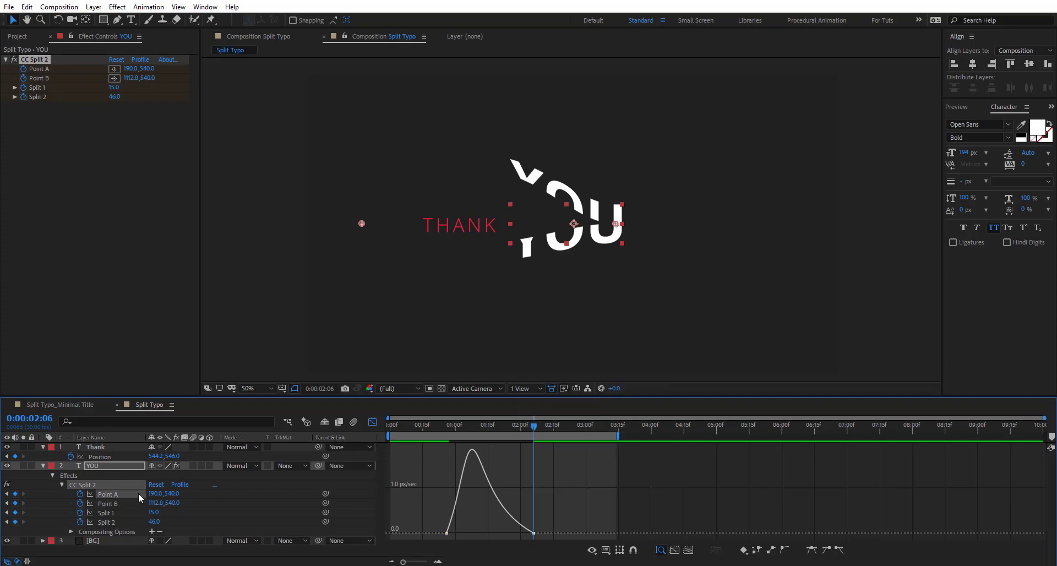
pyautogui.rightClick(496, 494)
pyautogui.click(539, 374)
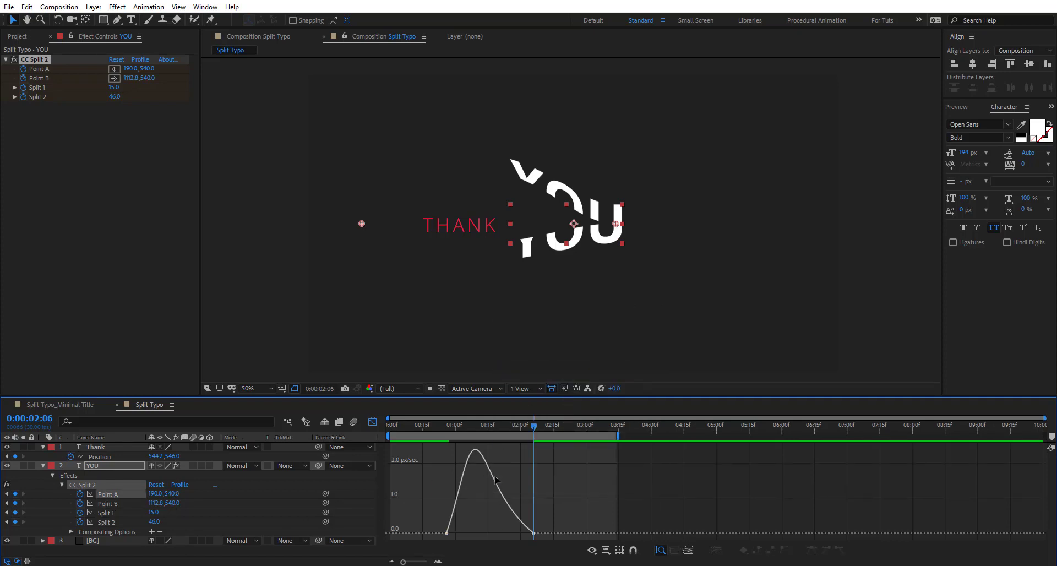
pyautogui.rightClick(495, 477)
pyautogui.click(538, 368)
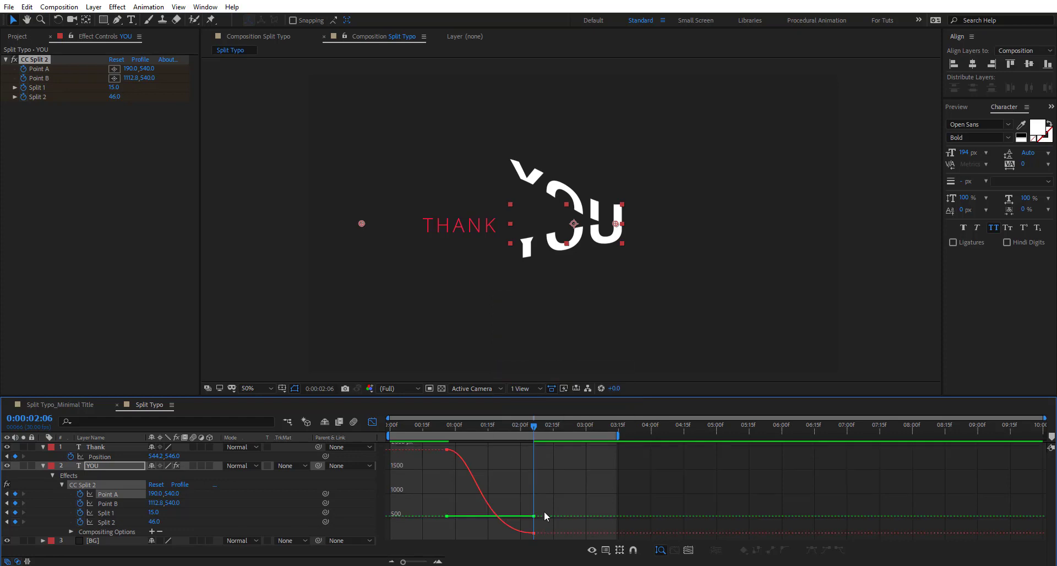
pyautogui.moveTo(535, 532); pyautogui.dragTo(533, 518)
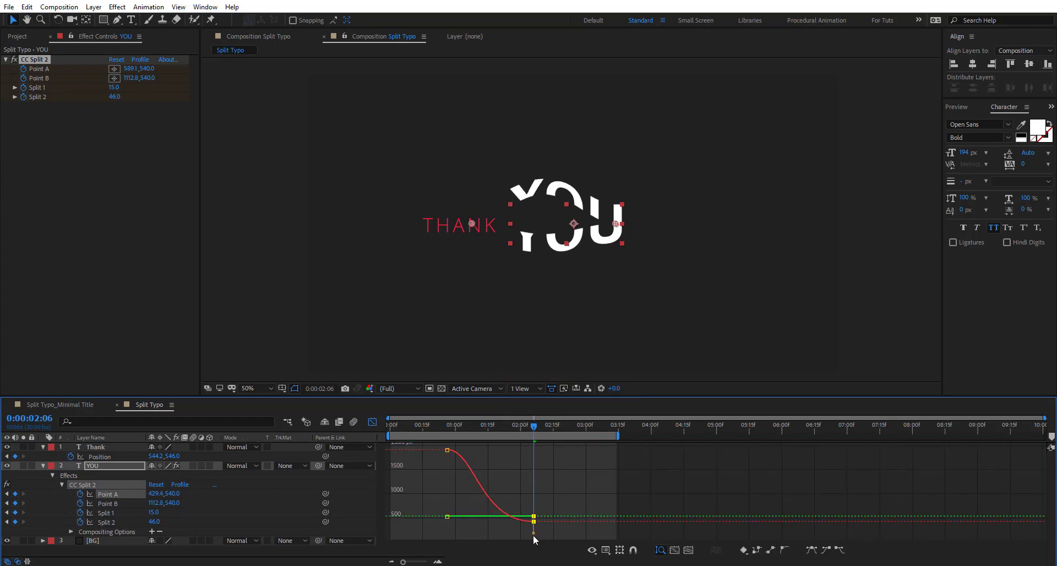
pyautogui.moveTo(533, 535); pyautogui.dragTo(534, 541)
pyautogui.click(134, 503)
pyautogui.moveTo(533, 506); pyautogui.dragTo(533, 523)
# Step: Preview the adjusted split animation from the start
pyautogui.moveTo(534, 427); pyautogui.dragTo(375, 481)
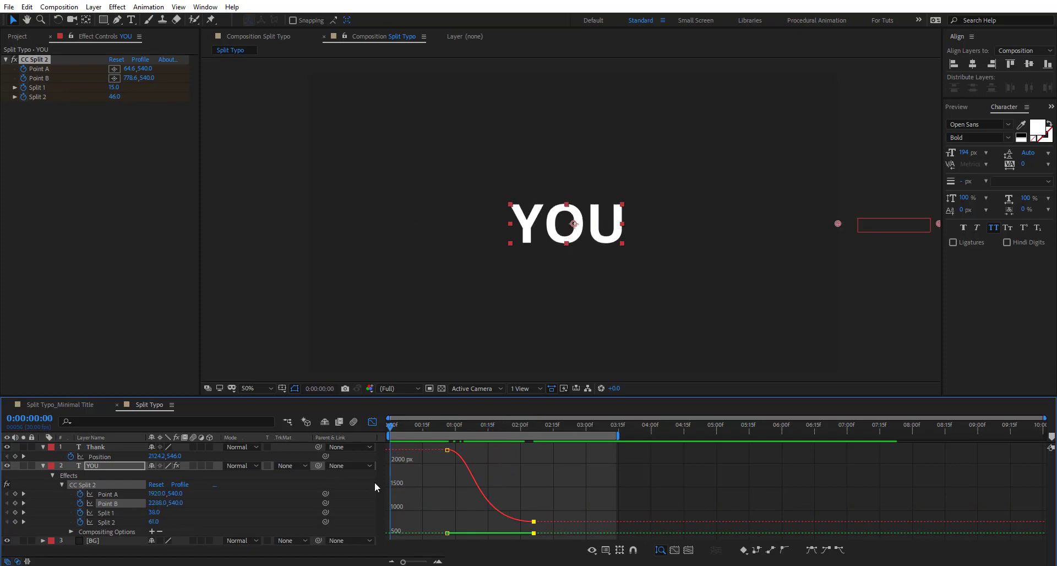
pyautogui.press('space')
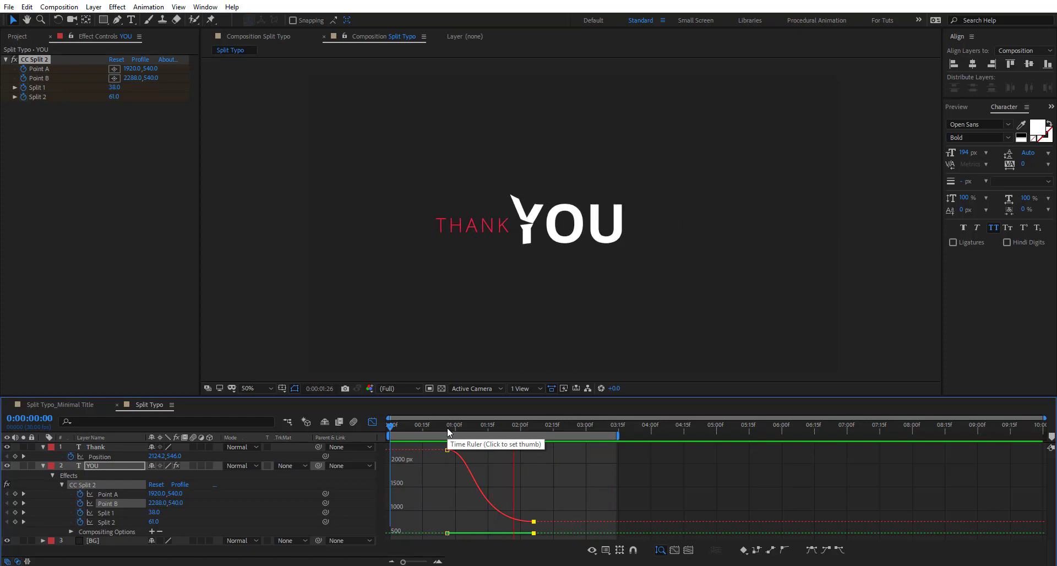
pyautogui.press('space')
# Step: Add unchanged keyframes for Point A, Point B, Split 1 and Split 2 after the first split and place them at 0:00:02:14
pyautogui.moveTo(460, 429); pyautogui.dragTo(576, 444)
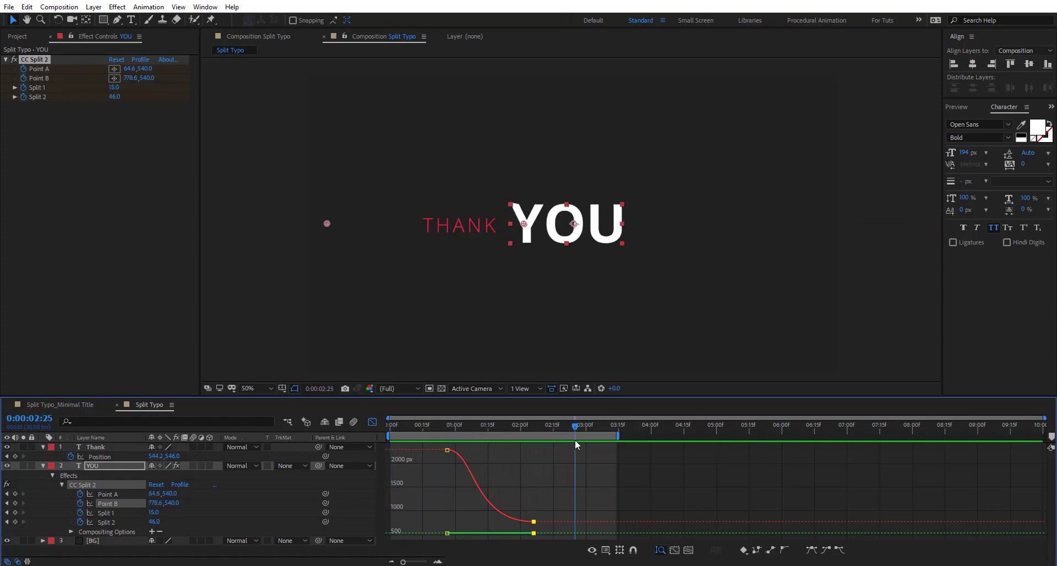
pyautogui.click(44, 466)
pyautogui.press('u')
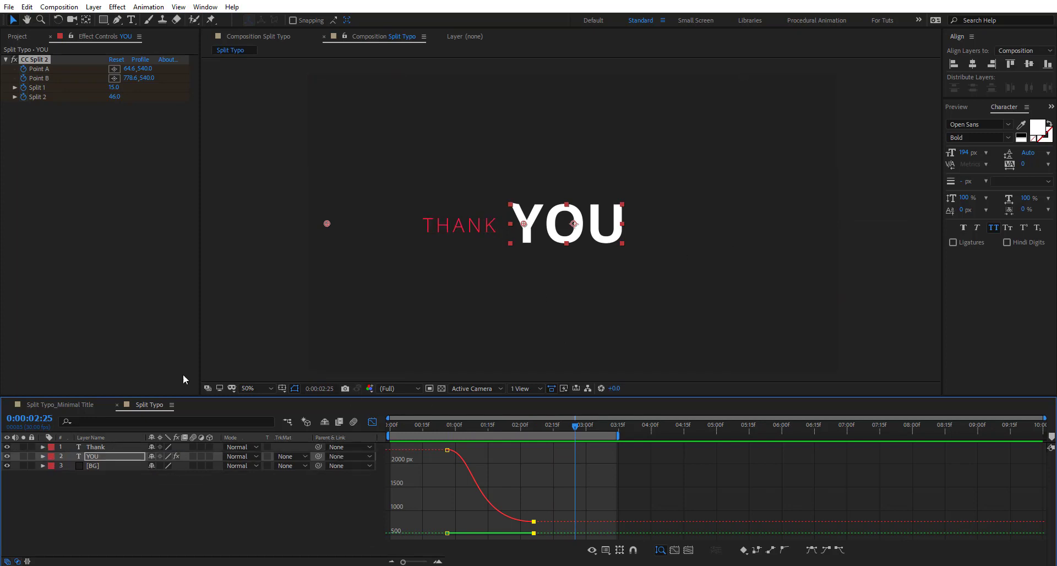
pyautogui.click(43, 456)
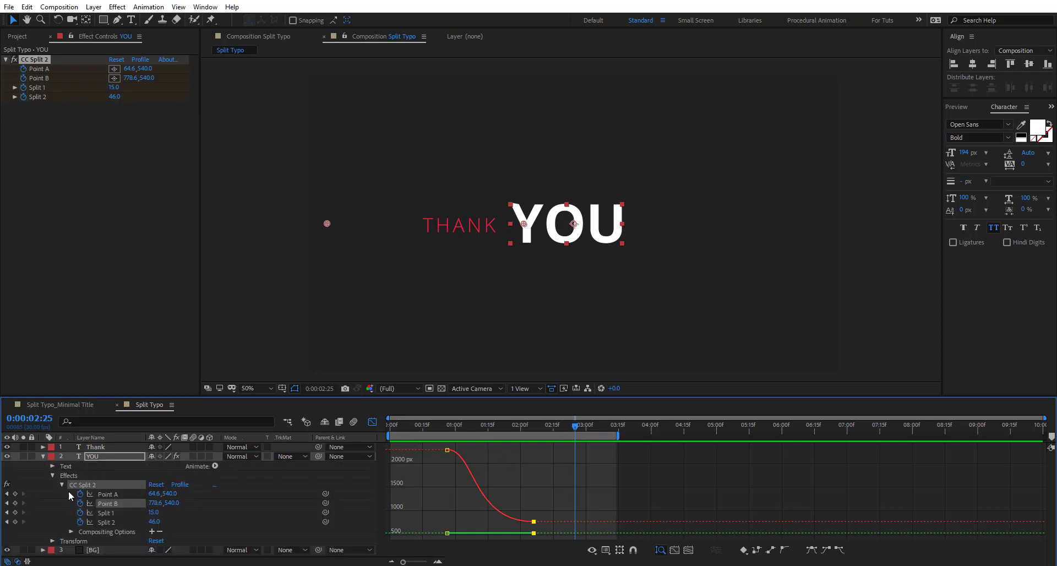
pyautogui.moveTo(15, 494); pyautogui.dragTo(11, 522)
pyautogui.click(371, 424)
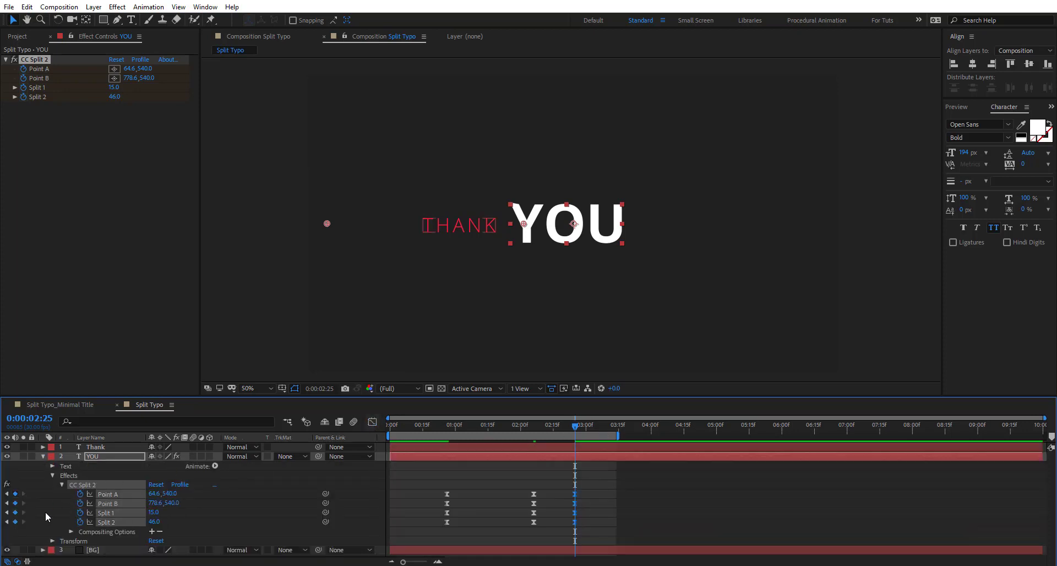
pyautogui.moveTo(575, 427)
pyautogui.mouseDown()
pyautogui.moveTo(503, 431)
pyautogui.moveTo(574, 435)
pyautogui.mouseUp()
pyautogui.moveTo(573, 525); pyautogui.dragTo(549, 524)
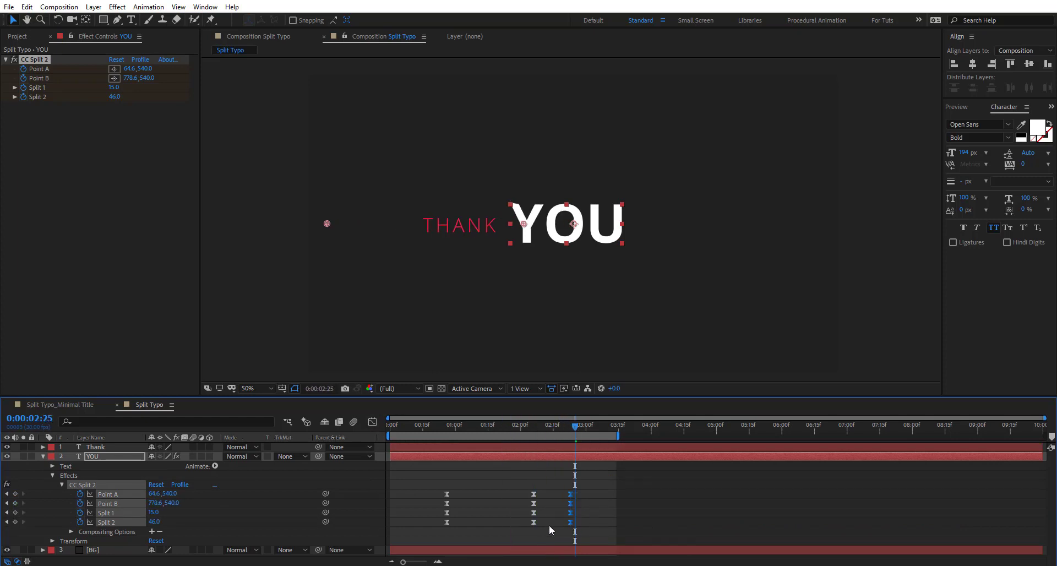
# Step: At 0:00:03:23, move Point B to about 1592.6, 540 and Point A to about 1326.6, 540, past the end of YOU
pyautogui.moveTo(577, 428); pyautogui.dragTo(637, 428)
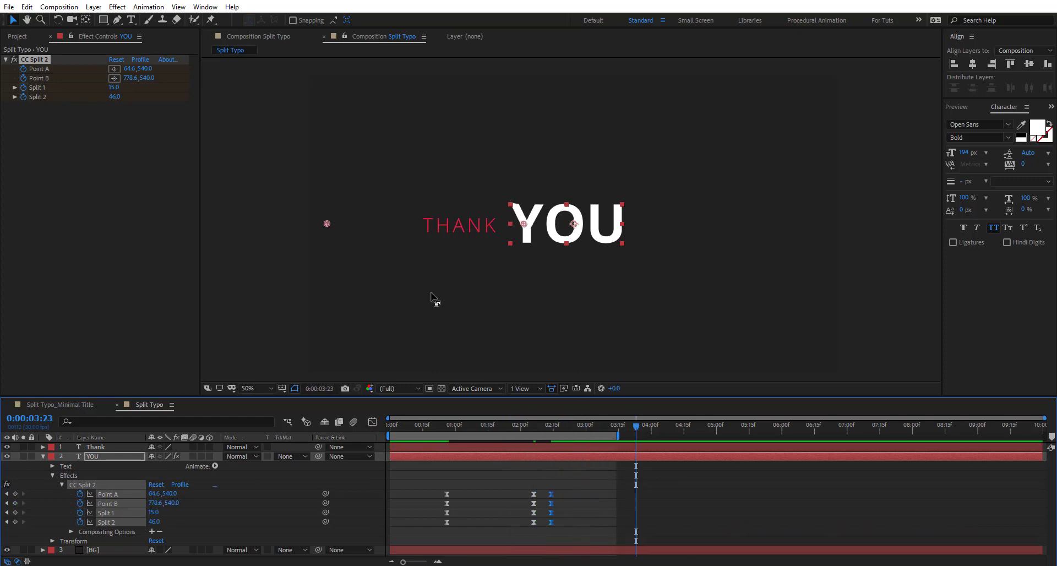
pyautogui.click(120, 494)
pyautogui.moveTo(524, 224); pyautogui.dragTo(747, 223)
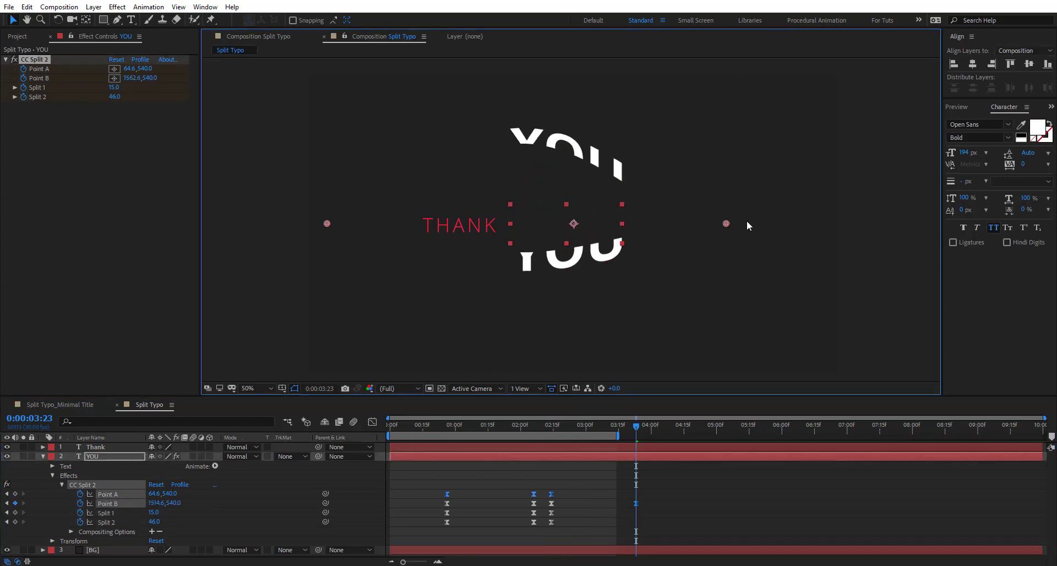
pyautogui.moveTo(327, 225); pyautogui.dragTo(674, 223)
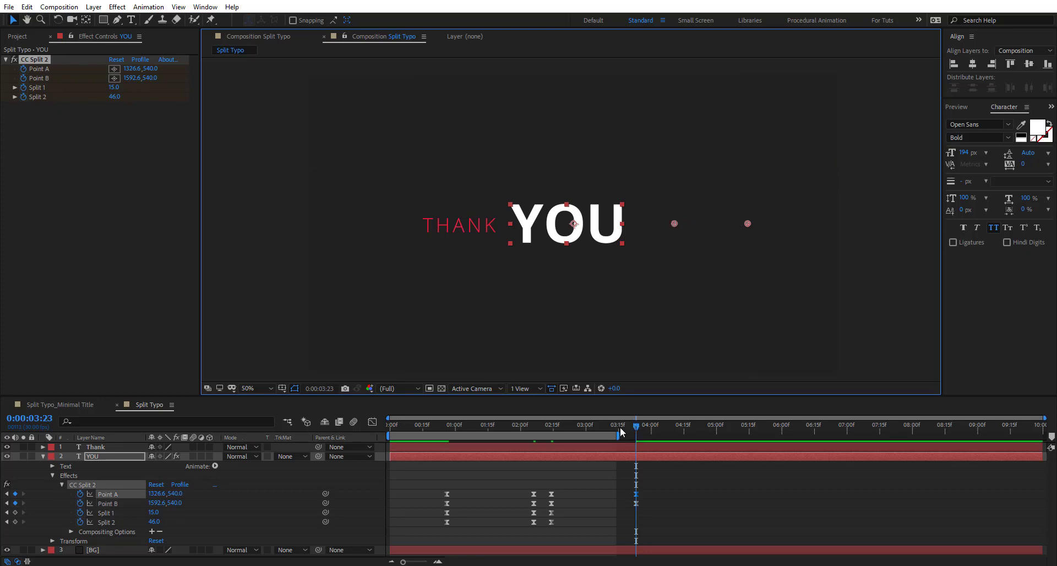
pyautogui.moveTo(620, 431); pyautogui.dragTo(576, 443)
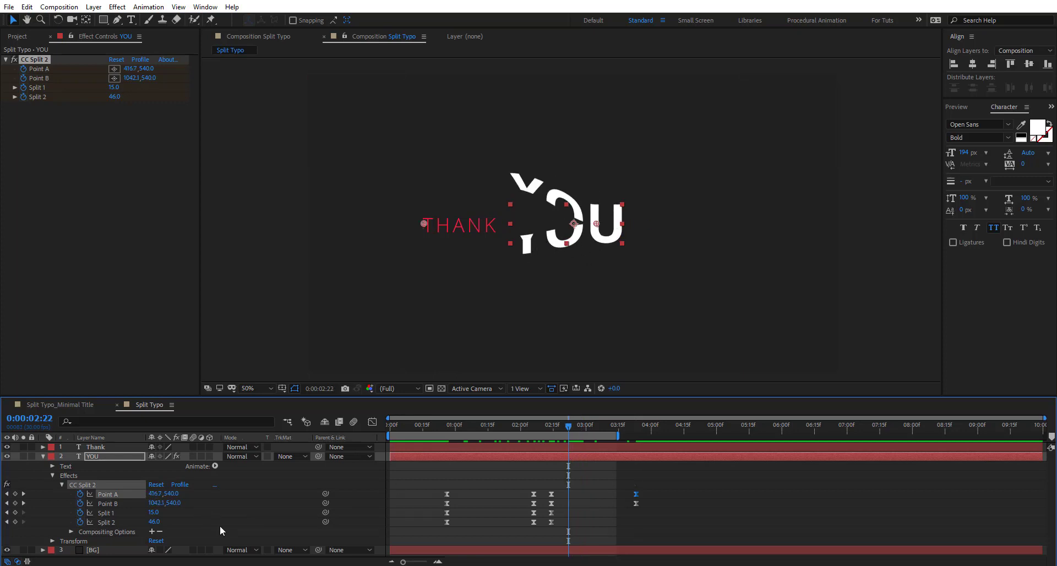
pyautogui.moveTo(153, 518); pyautogui.dragTo(132, 518)
pyautogui.hotkey('ctrl', 'z')
# Step: Set Split 1 to 2 at 0:00:02:14, and keyframe Split 1 at 2 and Split 2 at 22 at 0:00:03:23
pyautogui.click(550, 427)
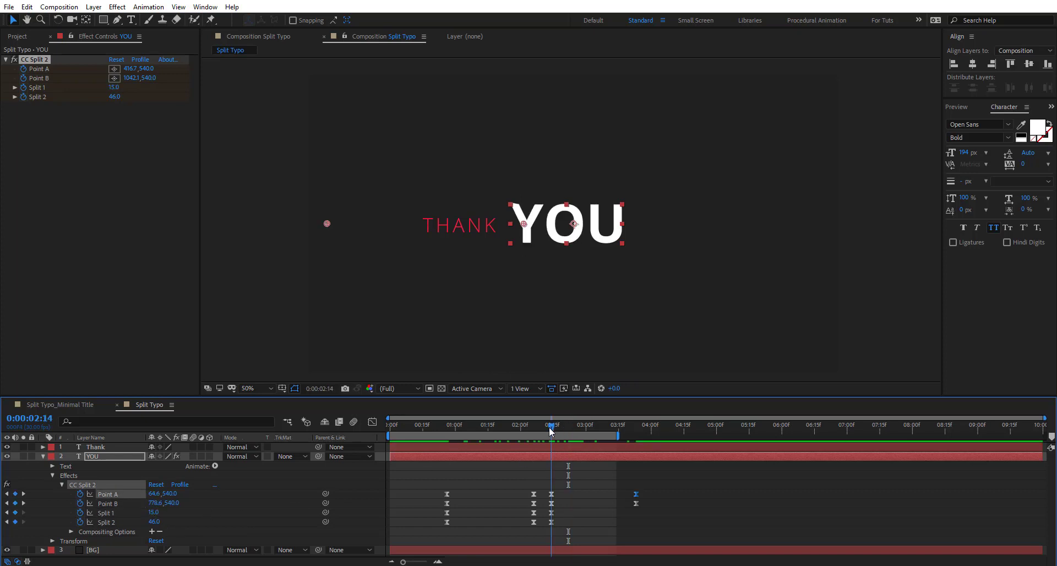
pyautogui.moveTo(154, 518); pyautogui.dragTo(144, 514)
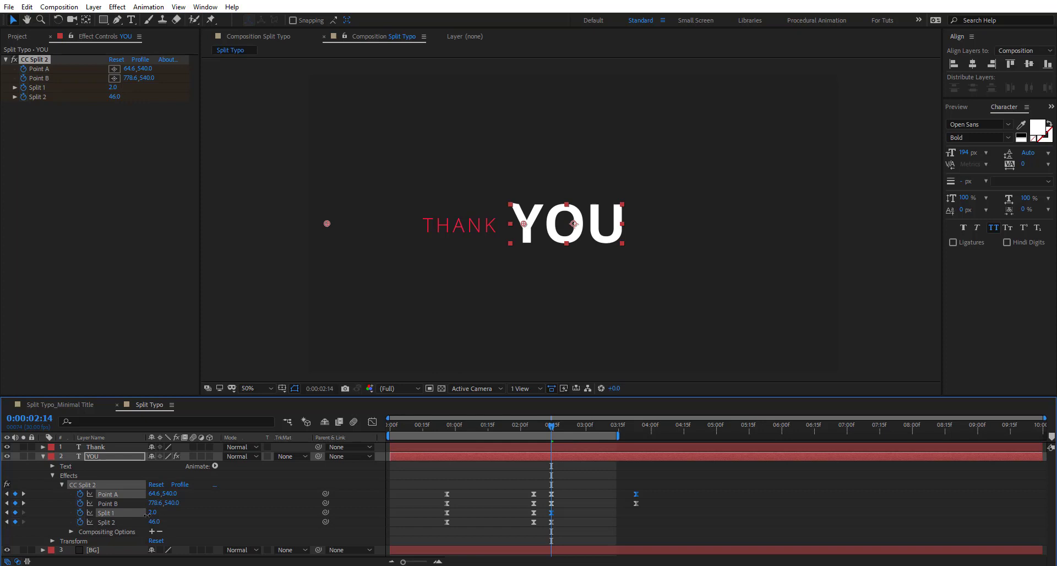
pyautogui.click(636, 429)
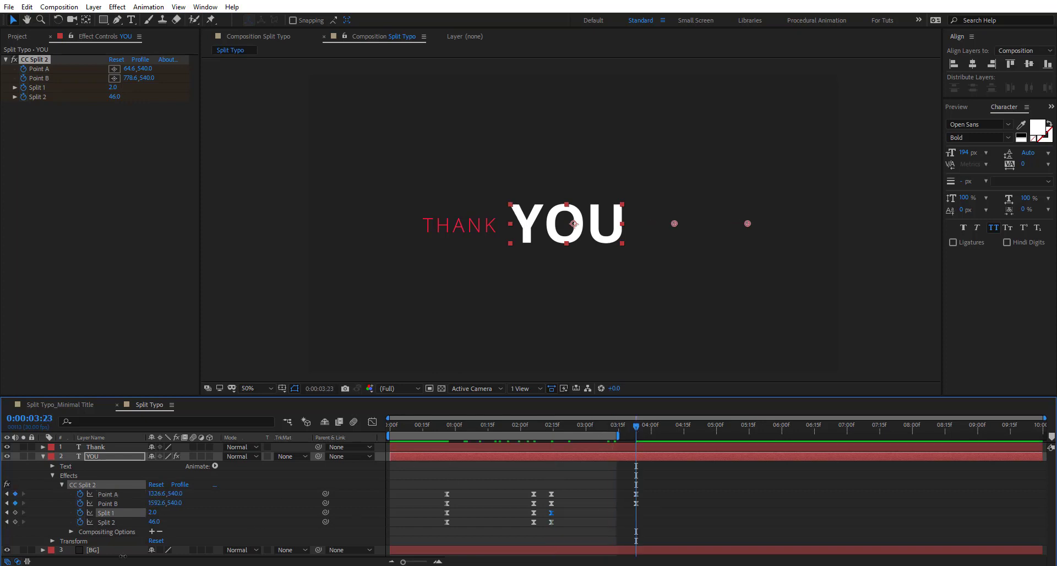
pyautogui.click(15, 512)
pyautogui.click(15, 521)
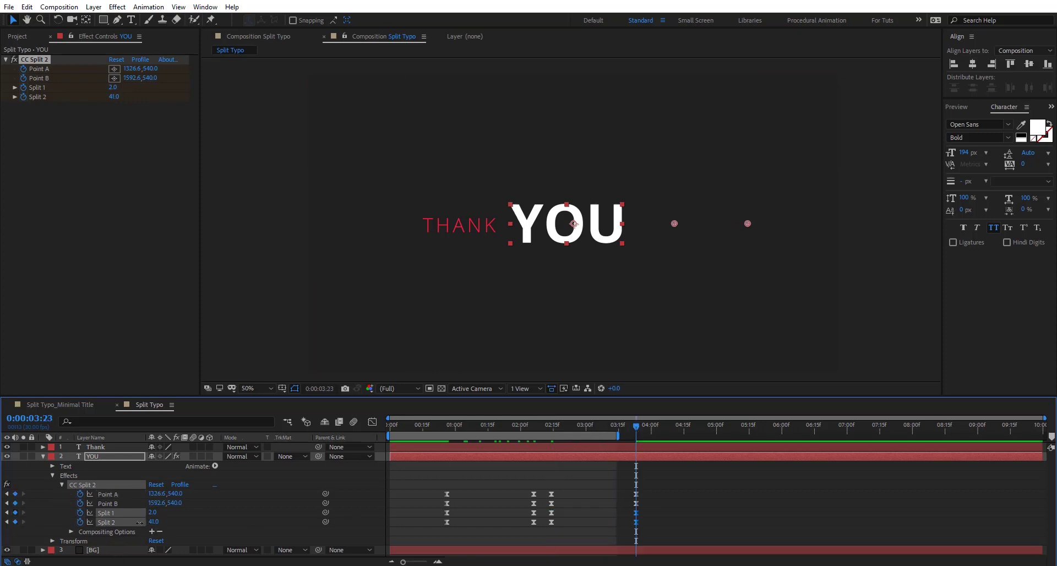
pyautogui.click(138, 522)
# Step: Raise Split 1 to about 8 at the 0:00:02:14 keyframe
pyautogui.click(585, 428)
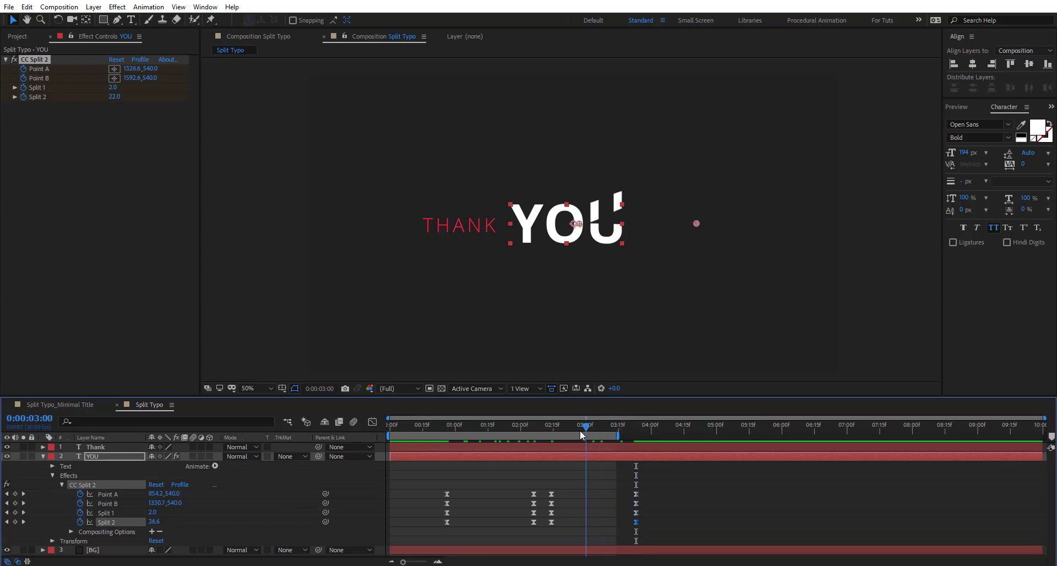
pyautogui.moveTo(580, 430); pyautogui.dragTo(552, 439)
pyautogui.click(153, 513)
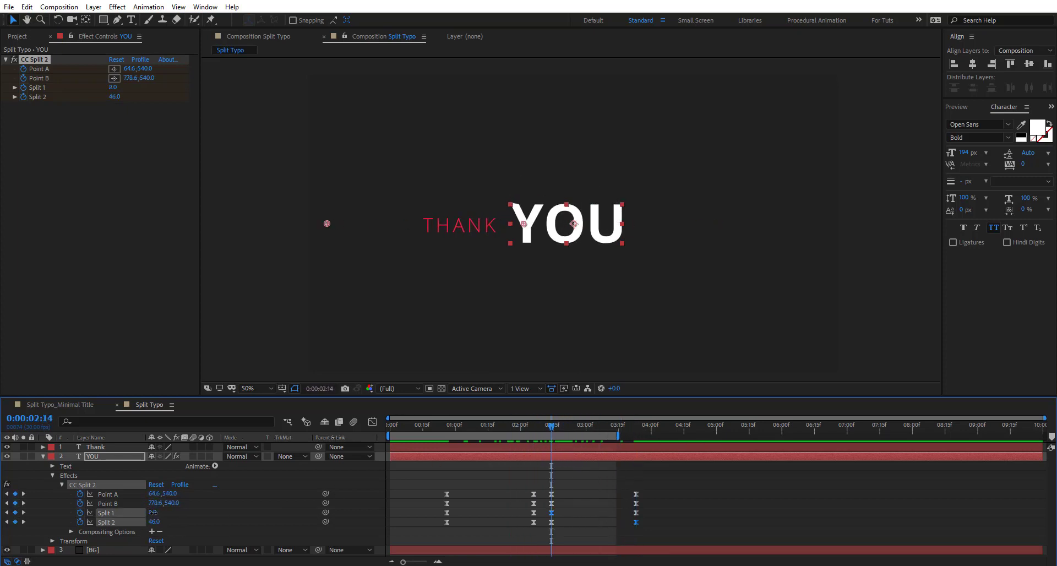
pyautogui.moveTo(154, 512); pyautogui.dragTo(157, 513)
# Step: Extend the work area to about 0:00:04:19 and preview the whole animation from the start, leaving the YOU layer collapsed
pyautogui.moveTo(551, 427); pyautogui.dragTo(270, 478)
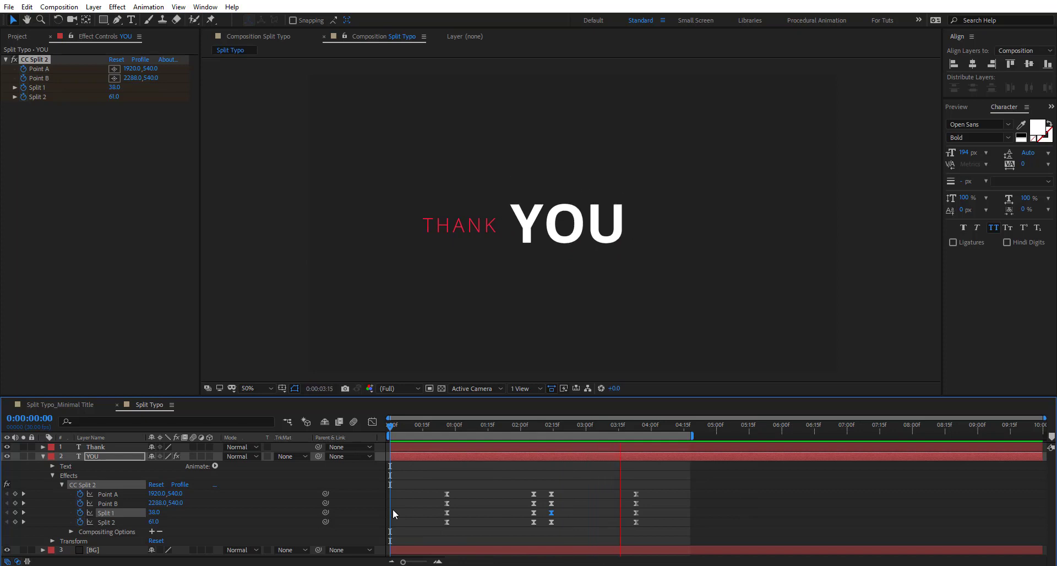
pyautogui.press('space')
pyautogui.click(40, 458)
pyautogui.click(129, 510)
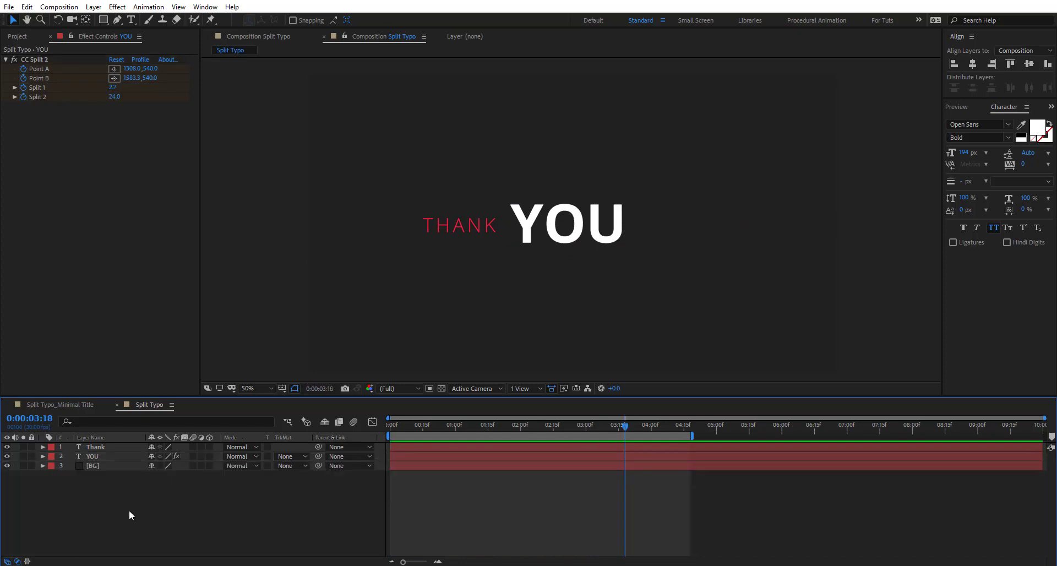
# Step: Create a red comp-size solid named Shape above the text layers
pyautogui.hotkey('ctrl', 'y')
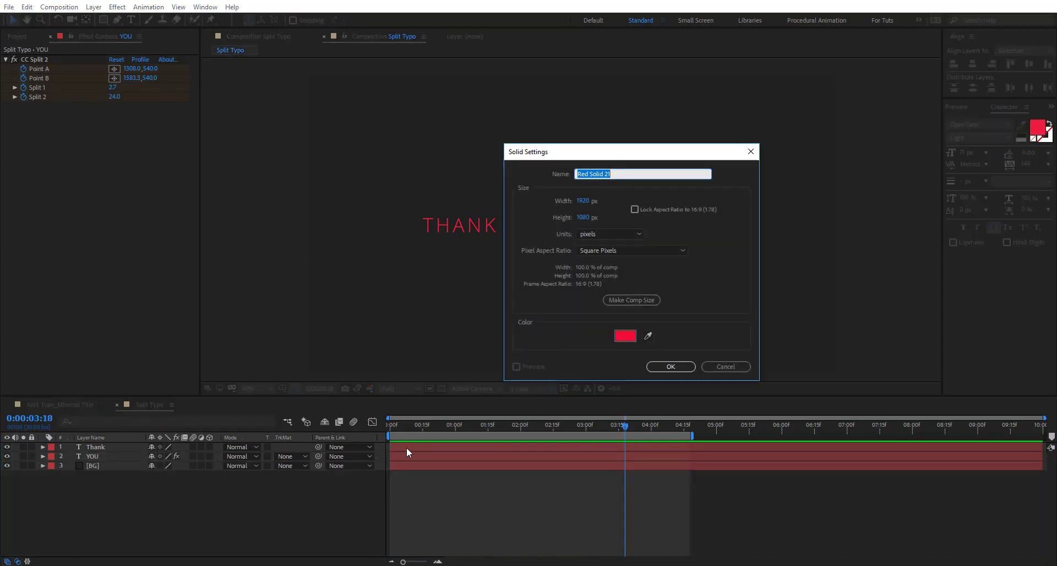
pyautogui.write('Shape')
pyautogui.click(641, 303)
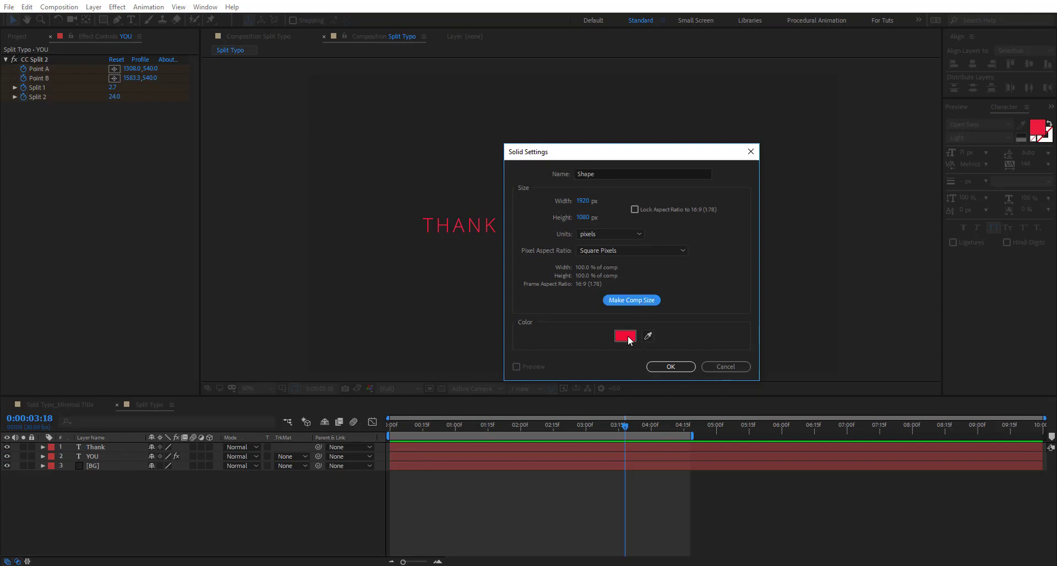
pyautogui.click(671, 366)
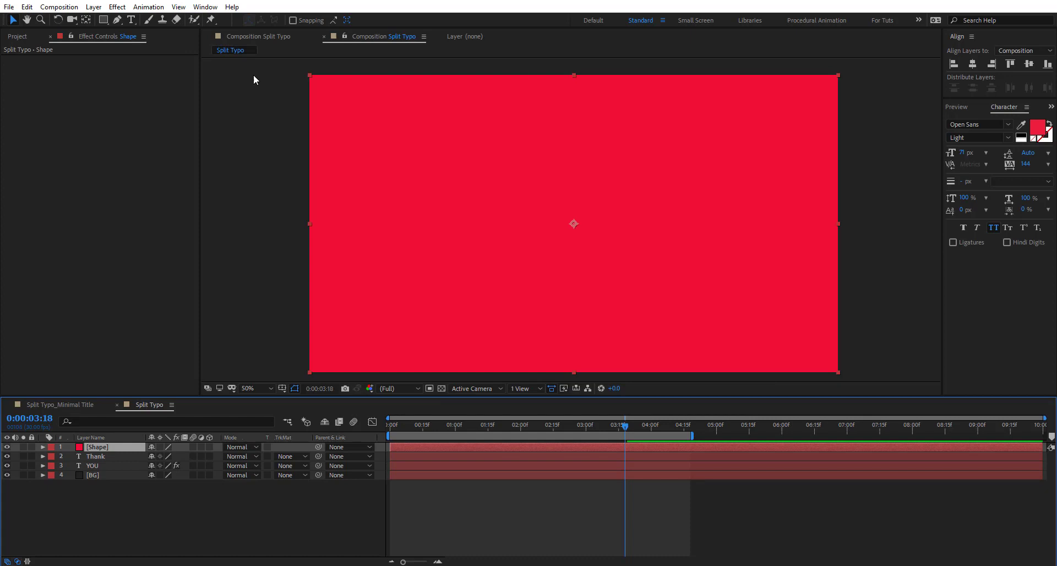
# Step: Draw a rectangular mask on the Shape solid, shorten it to a small bar, and place it over the right end of YOU
pyautogui.click(103, 20)
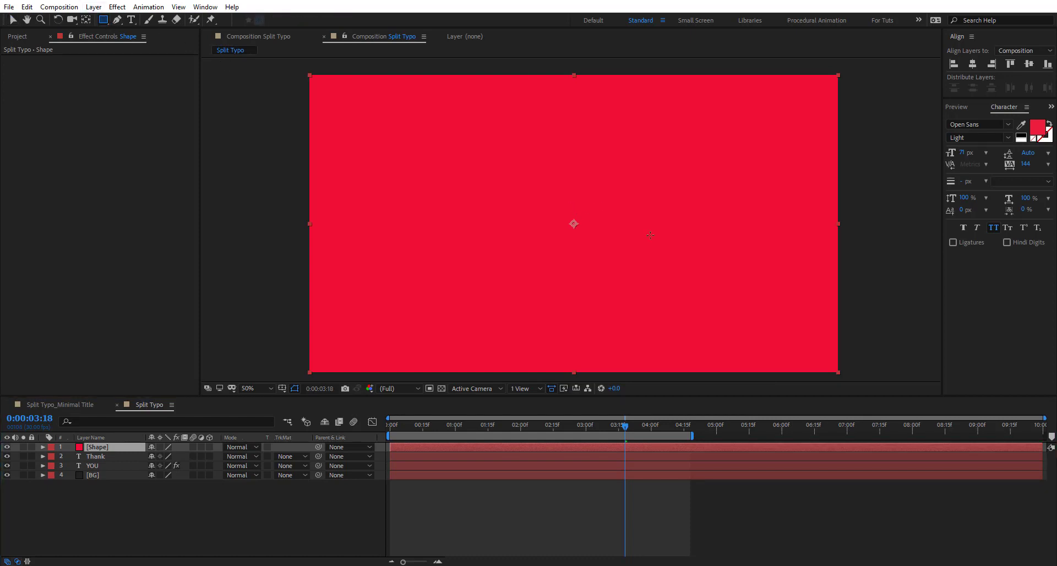
pyautogui.moveTo(578, 213); pyautogui.dragTo(475, 265)
pyautogui.scroll(1, 624, 217)
pyautogui.press('v')
pyautogui.doubleClick(408, 228)
pyautogui.moveTo(539, 238); pyautogui.dragTo(568, 235)
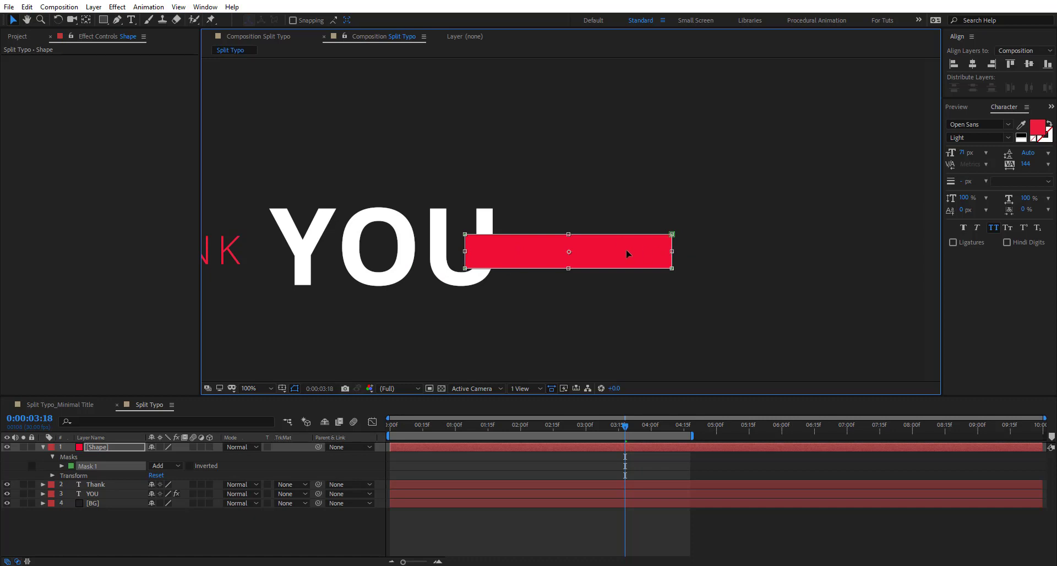
pyautogui.moveTo(672, 251); pyautogui.dragTo(626, 252)
pyautogui.moveTo(504, 255)
pyautogui.mouseDown()
pyautogui.moveTo(522, 244)
pyautogui.moveTo(501, 247)
pyautogui.mouseUp()
pyautogui.press('Return')
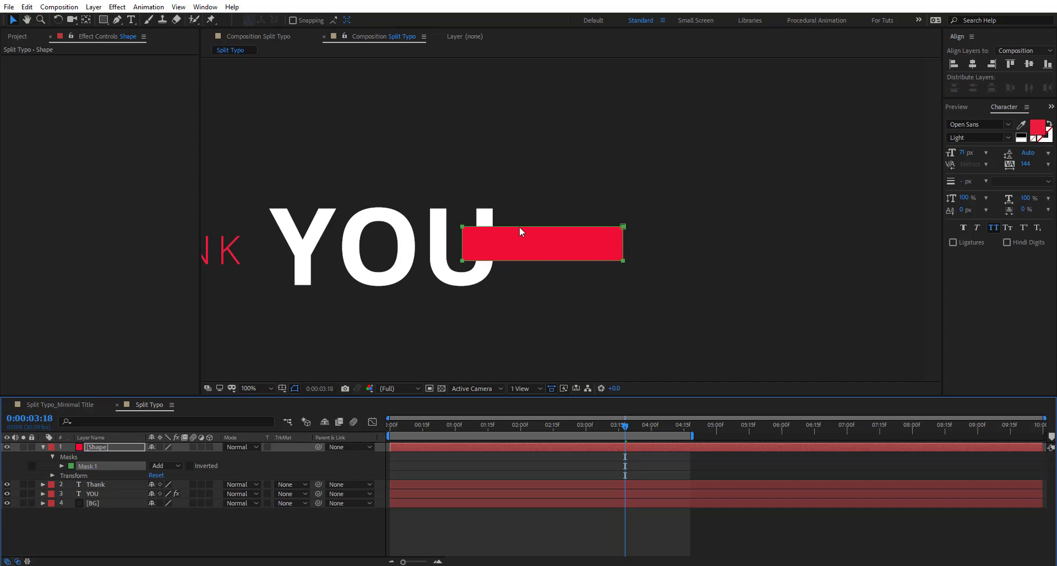
# Step: Reveal the Shape layer's Mask Path and the YOU keyframes, and set a Mask Path keyframe at 0:00:03:02
pyautogui.press(',')
pyautogui.press(',')
pyautogui.press('m')
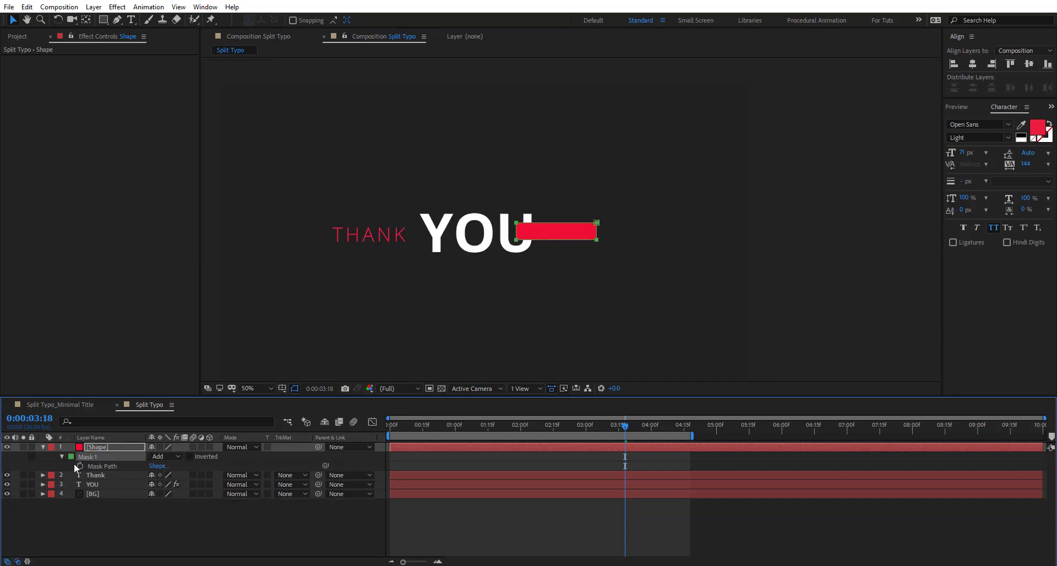
pyautogui.click(104, 485)
pyautogui.press('u')
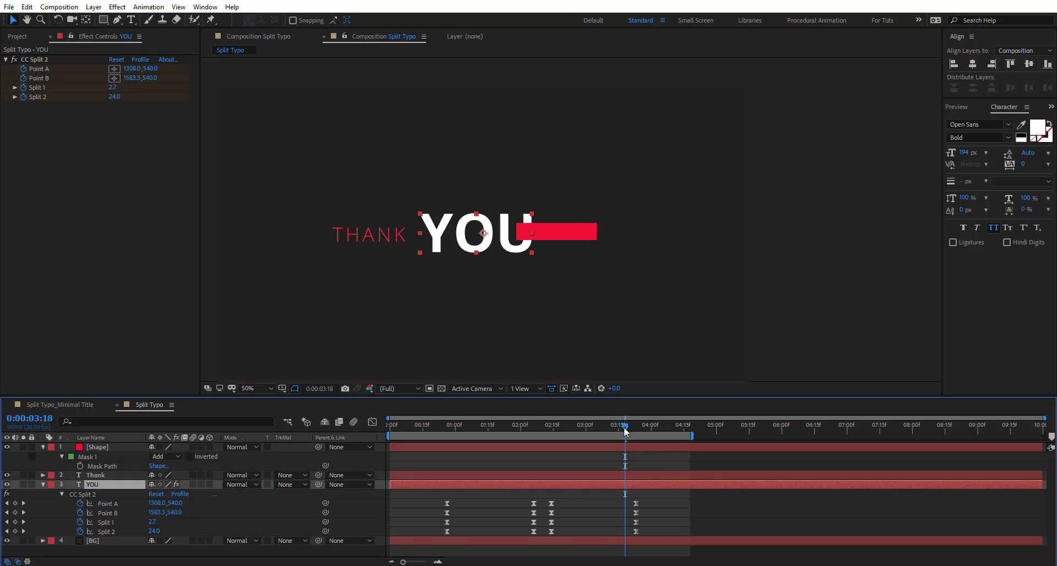
pyautogui.moveTo(626, 431); pyautogui.dragTo(588, 437)
pyautogui.click(540, 445)
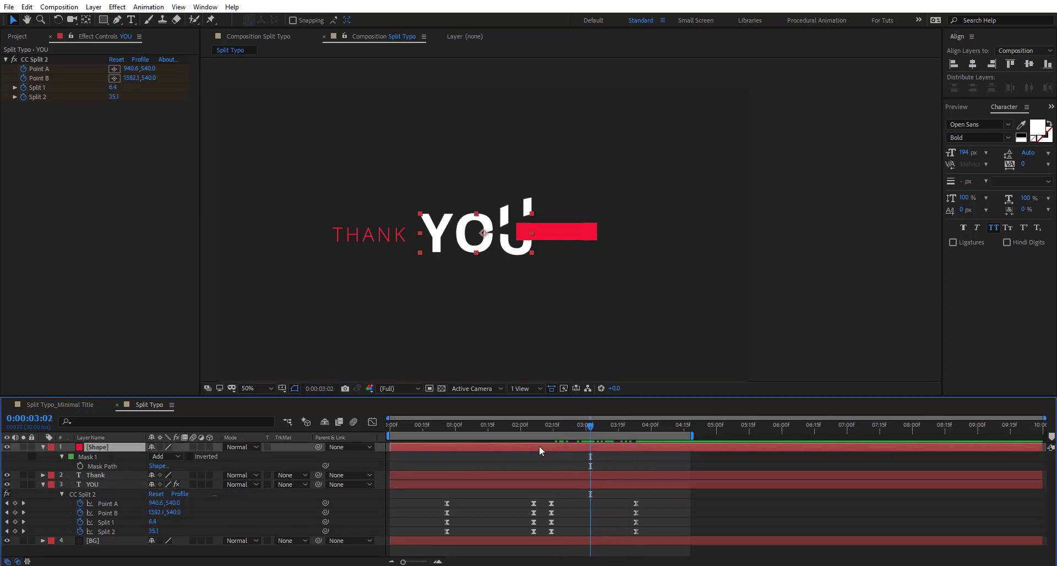
pyautogui.click(81, 466)
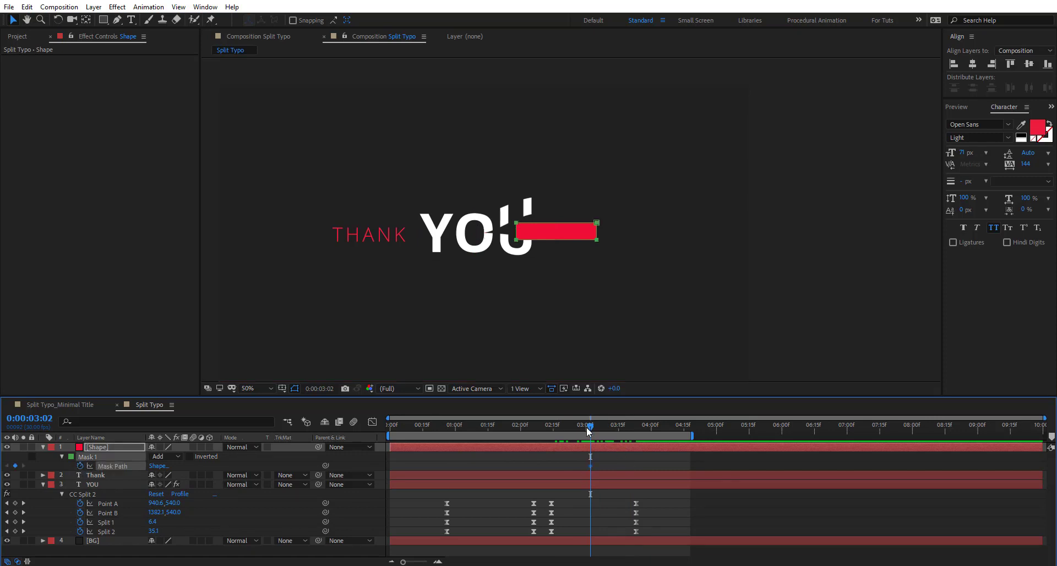
# Step: At 0:00:01:27, move the rectangular mask back across YOU so that the bar covers THANK
pyautogui.moveTo(589, 431); pyautogui.dragTo(513, 437)
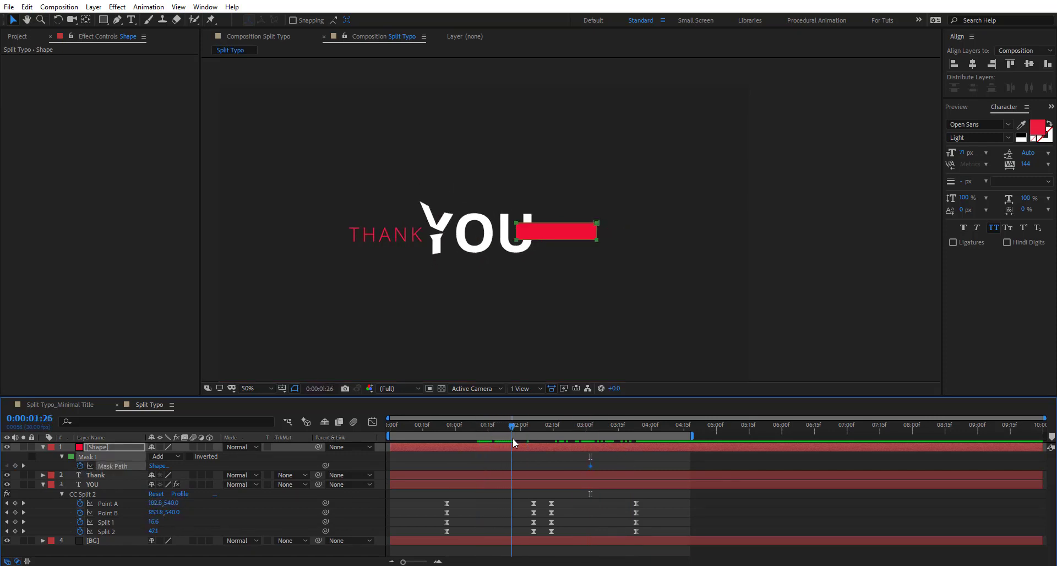
pyautogui.doubleClick(517, 222)
pyautogui.moveTo(545, 234); pyautogui.dragTo(571, 222)
pyautogui.scroll(2, 595, 246)
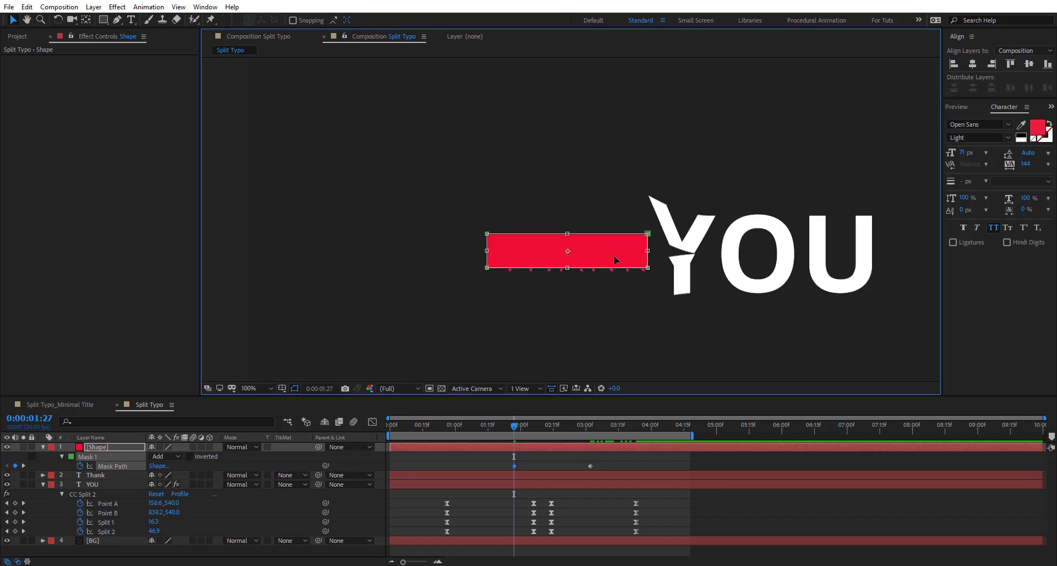
# Step: Adjust the mask's lower and upper edges at 0:00:01:27 so that the bar just covers the height of THANK
pyautogui.click(111, 464)
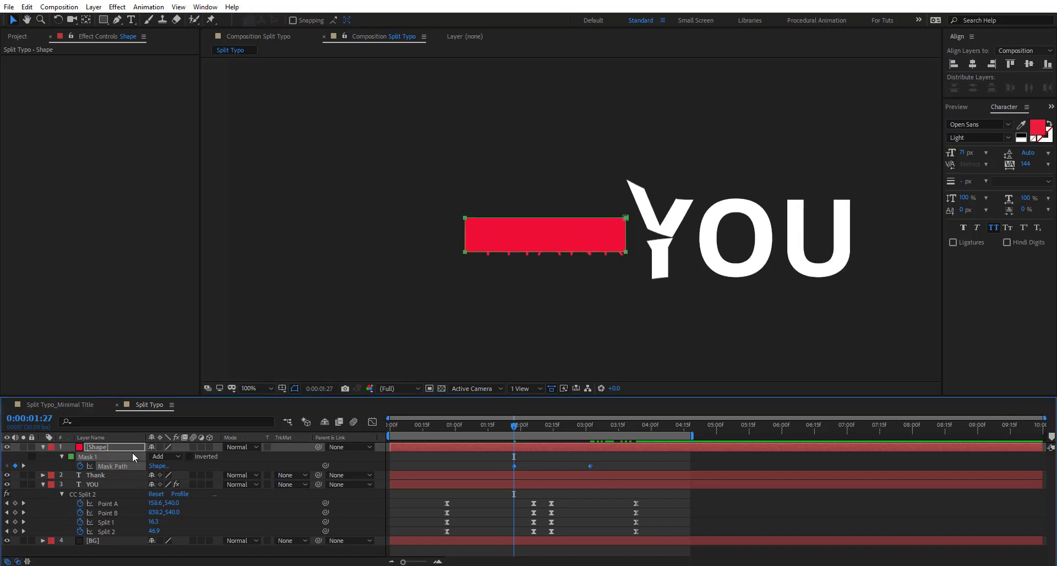
pyautogui.doubleClick(466, 252)
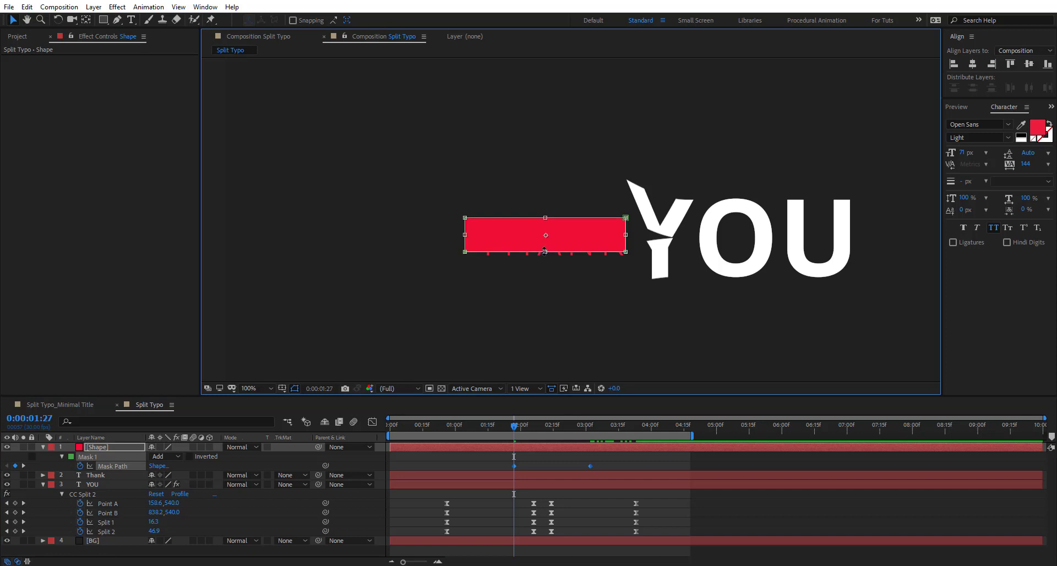
pyautogui.moveTo(545, 251); pyautogui.dragTo(546, 256)
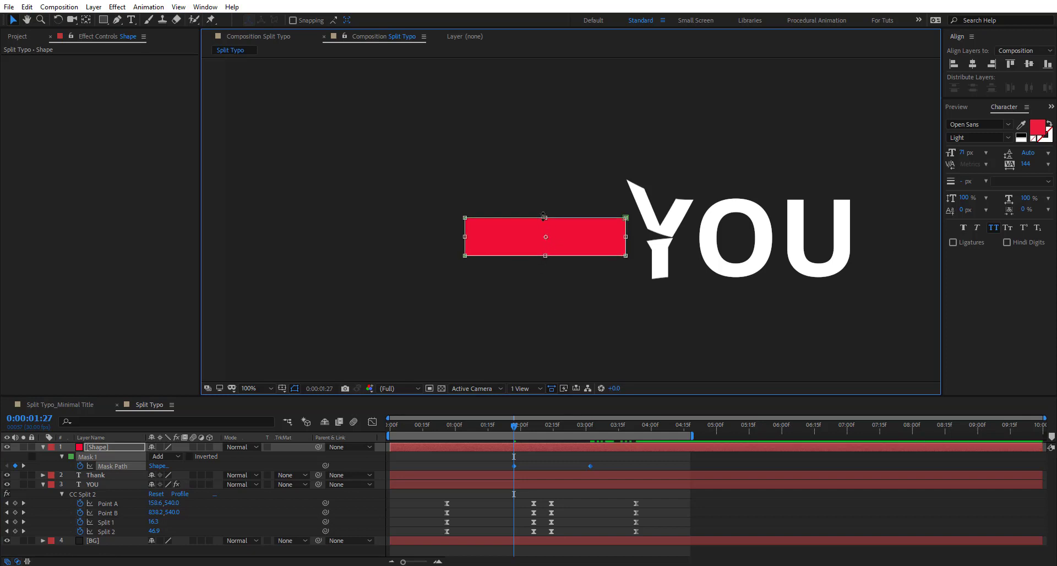
pyautogui.moveTo(545, 216)
pyautogui.mouseDown()
pyautogui.moveTo(548, 237)
pyautogui.moveTo(550, 227)
pyautogui.mouseUp()
pyautogui.doubleClick(549, 279)
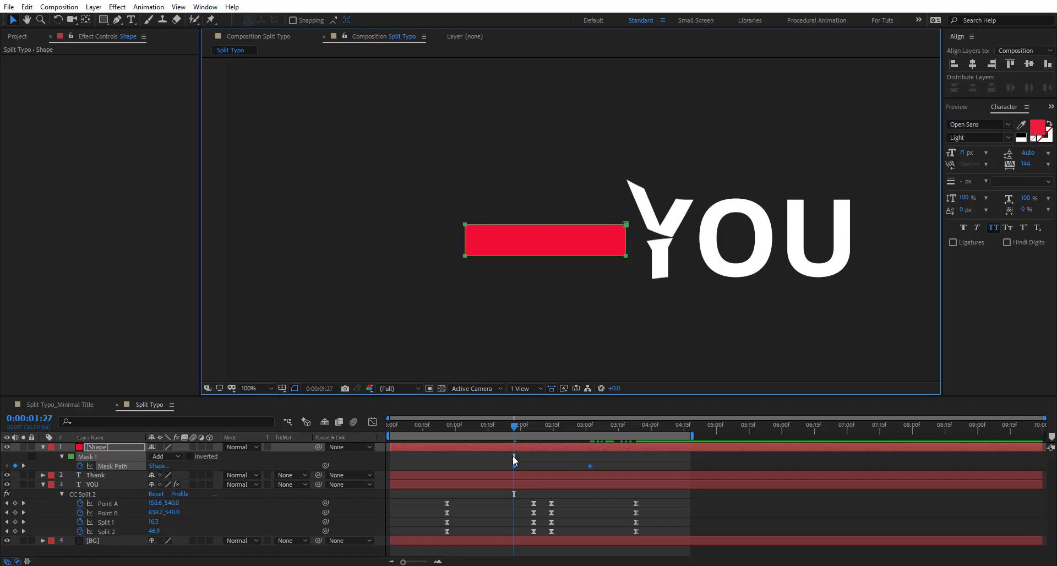
# Step: Move the mask at 0:00:01:27 horizontally past THANK and out beyond the left edge of the frame
pyautogui.doubleClick(467, 225)
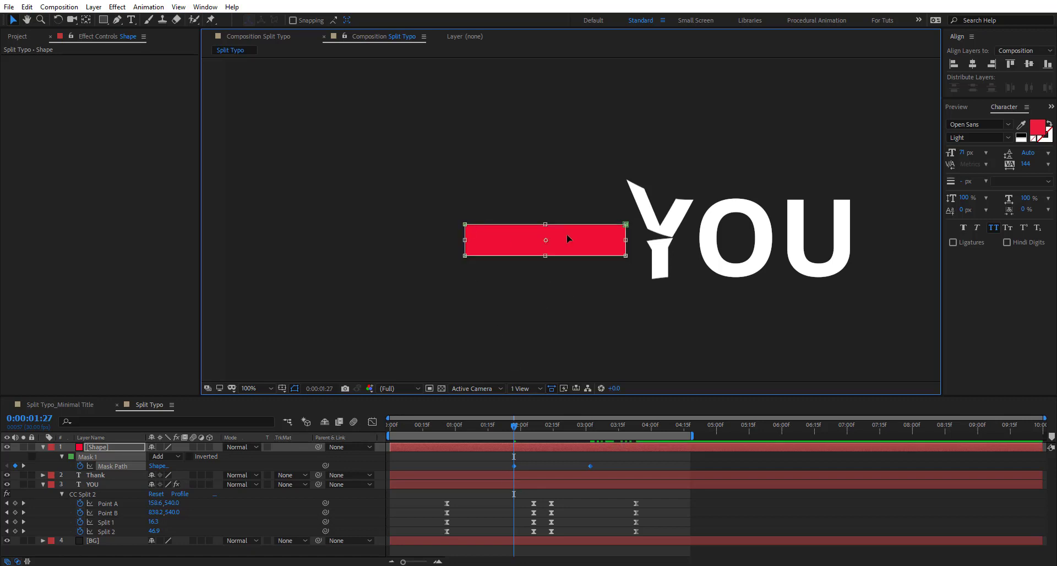
pyautogui.scroll(-1, 570, 238)
pyautogui.moveTo(576, 233); pyautogui.dragTo(371, 230)
pyautogui.click(553, 459)
# Step: At 0:00:03:02, extend the mask's lower edge slightly to thicken the bar at the end of YOU
pyautogui.moveTo(514, 430); pyautogui.dragTo(591, 434)
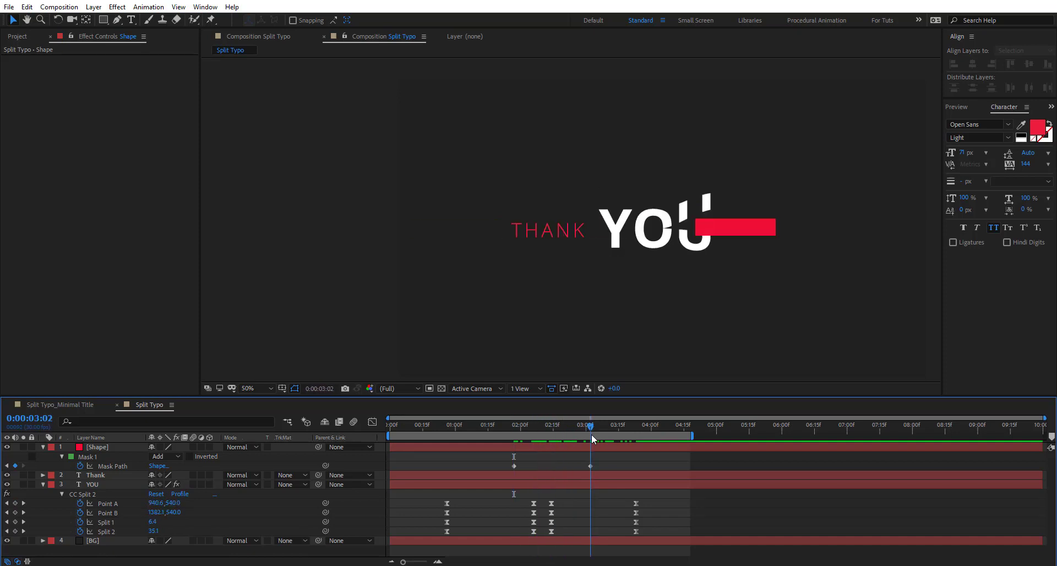
pyautogui.click(110, 466)
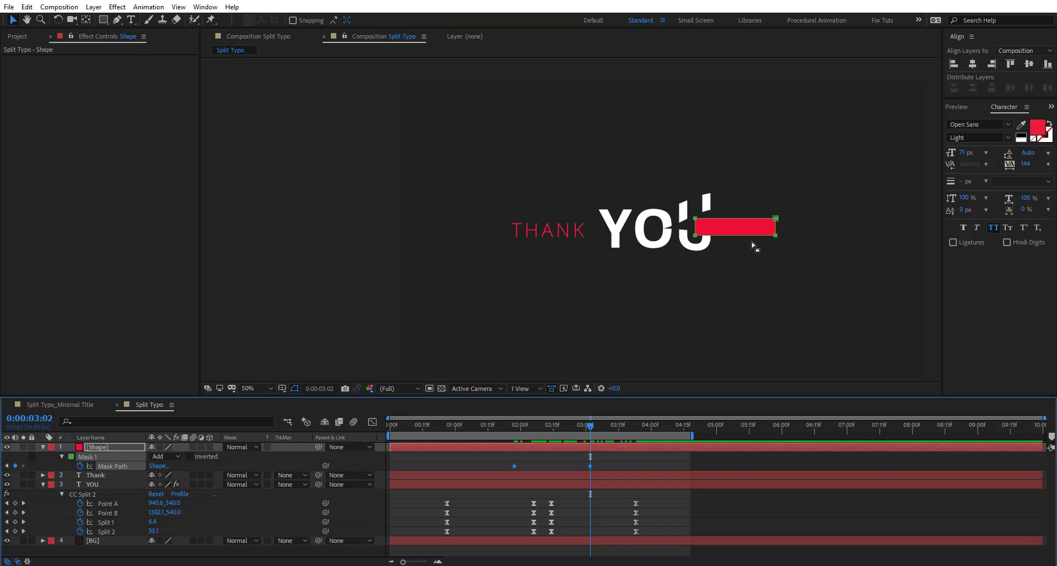
pyautogui.scroll(1, 752, 243)
pyautogui.moveTo(713, 238); pyautogui.dragTo(353, 276)
pyautogui.doubleClick(433, 274)
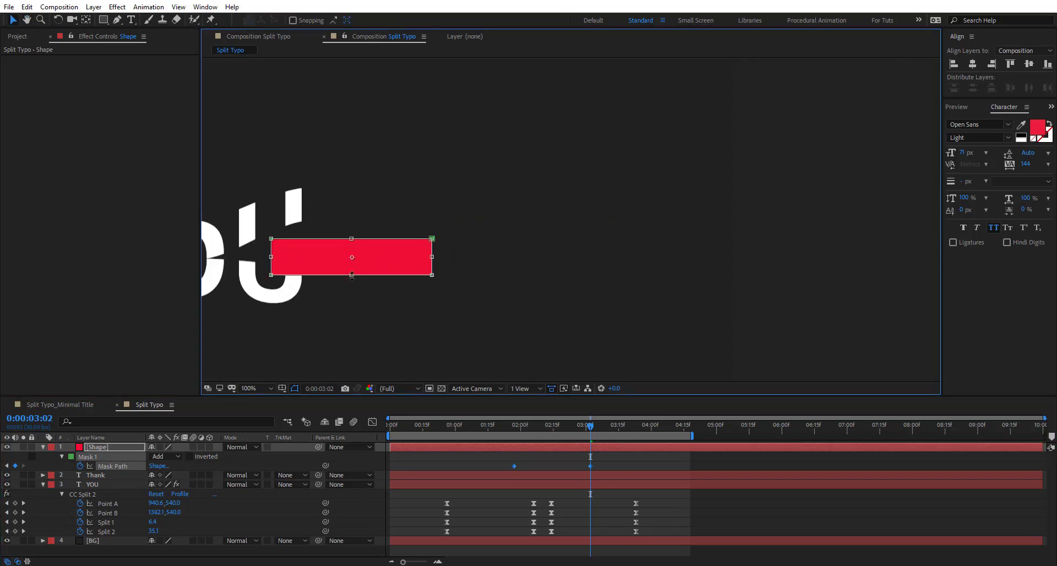
pyautogui.press('Return')
pyautogui.scroll(-1, 375, 255)
pyautogui.moveTo(480, 252); pyautogui.dragTo(579, 271)
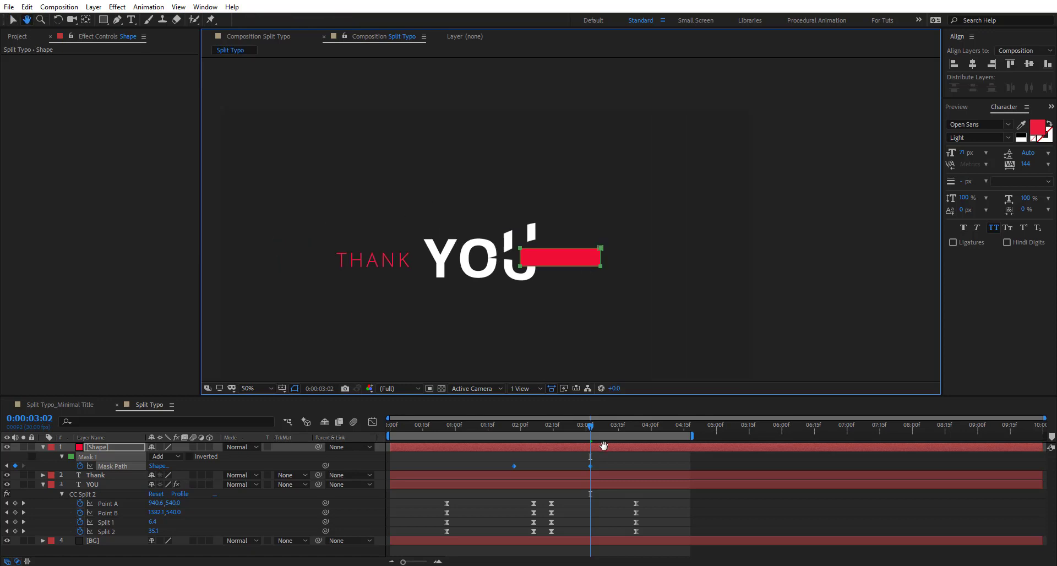
# Step: Ease both Mask Path keyframes, shape their speed graph into a steep early peak, and preview from the start
pyautogui.moveTo(612, 461); pyautogui.dragTo(472, 473)
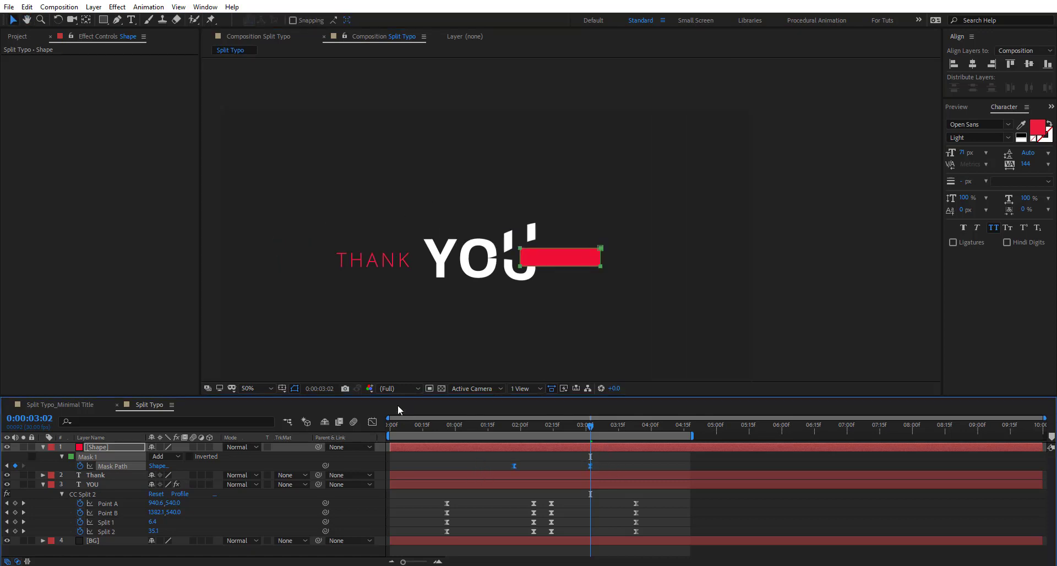
pyautogui.click(372, 423)
pyautogui.moveTo(650, 500); pyautogui.dragTo(509, 542)
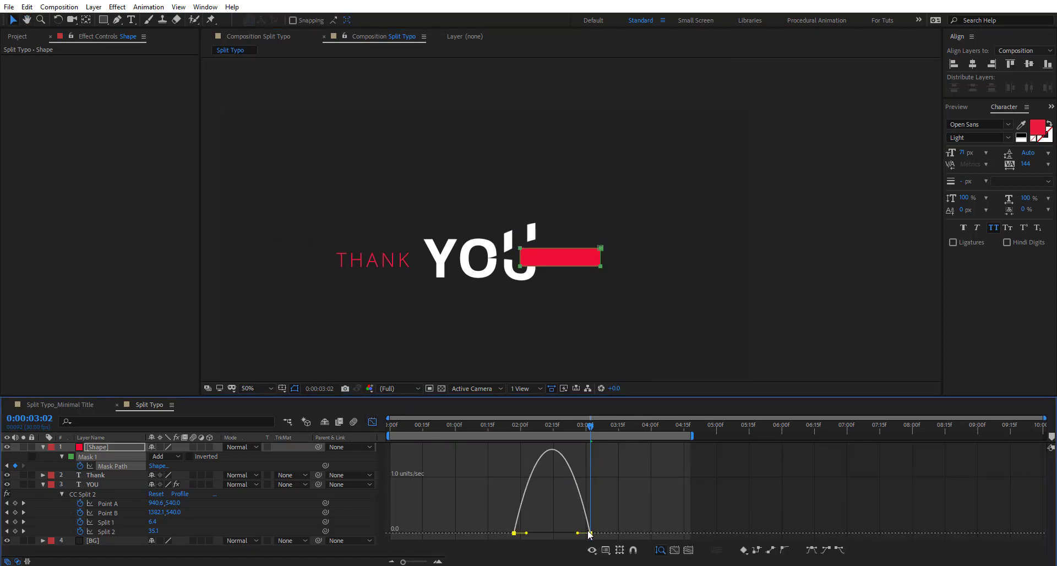
pyautogui.moveTo(578, 533); pyautogui.dragTo(535, 532)
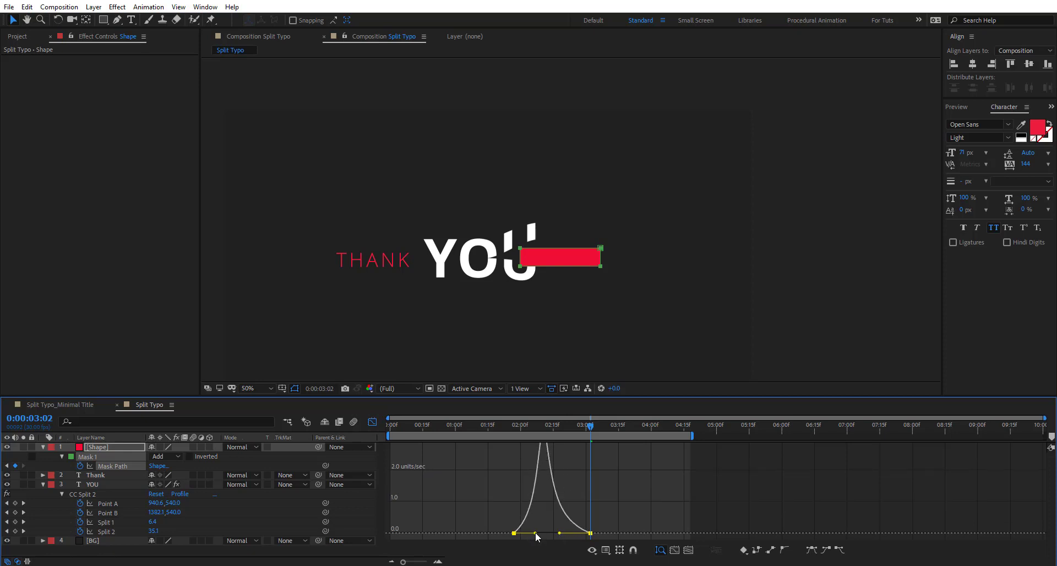
pyautogui.click(372, 423)
pyautogui.press('Home')
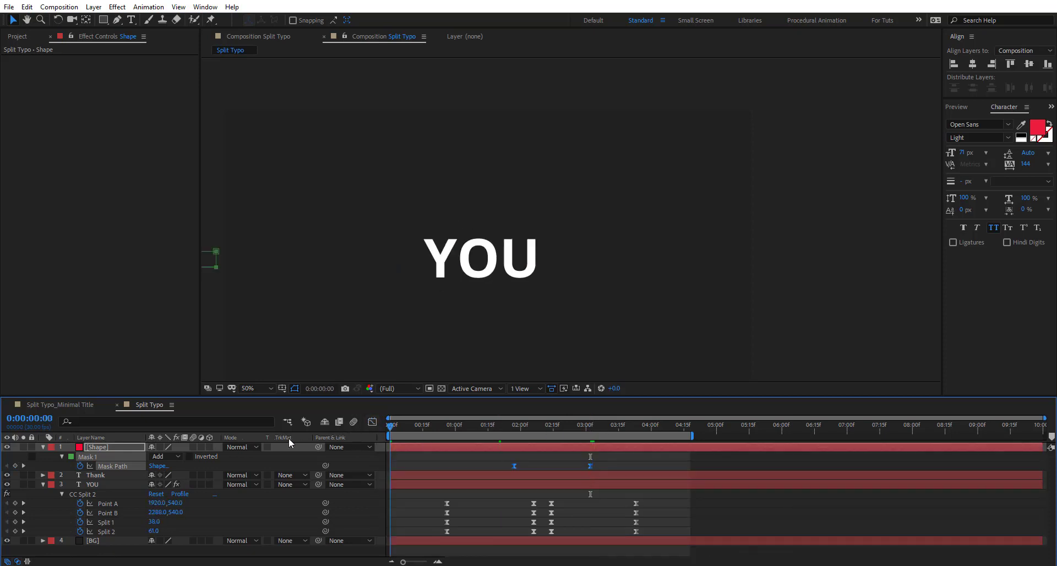
pyautogui.press('space')
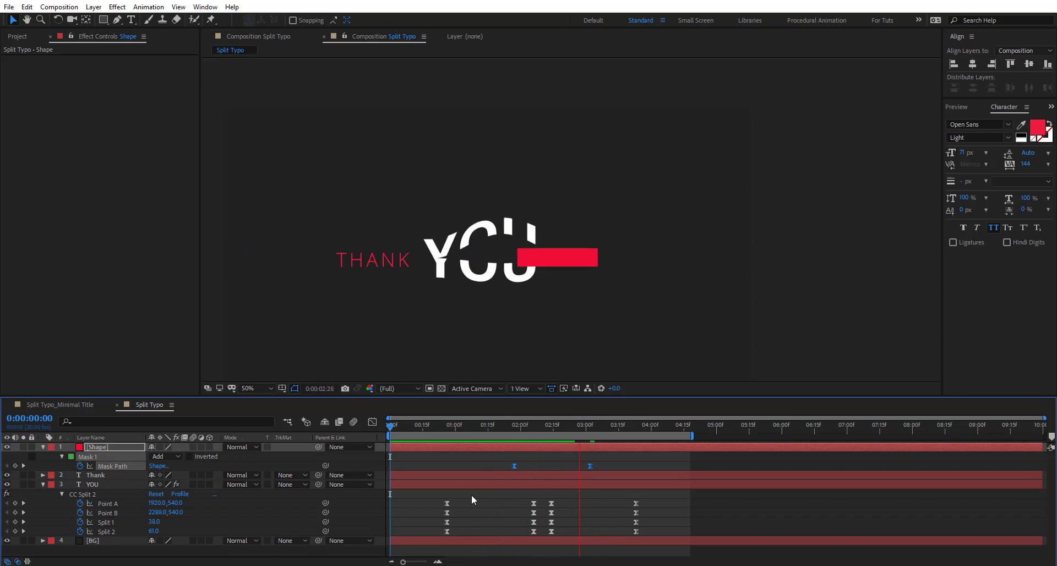
# Step: Lengthen the ease into the last Mask Path keyframe for a sharper speed peak, and preview the animation again
pyautogui.click(372, 422)
pyautogui.click(543, 428)
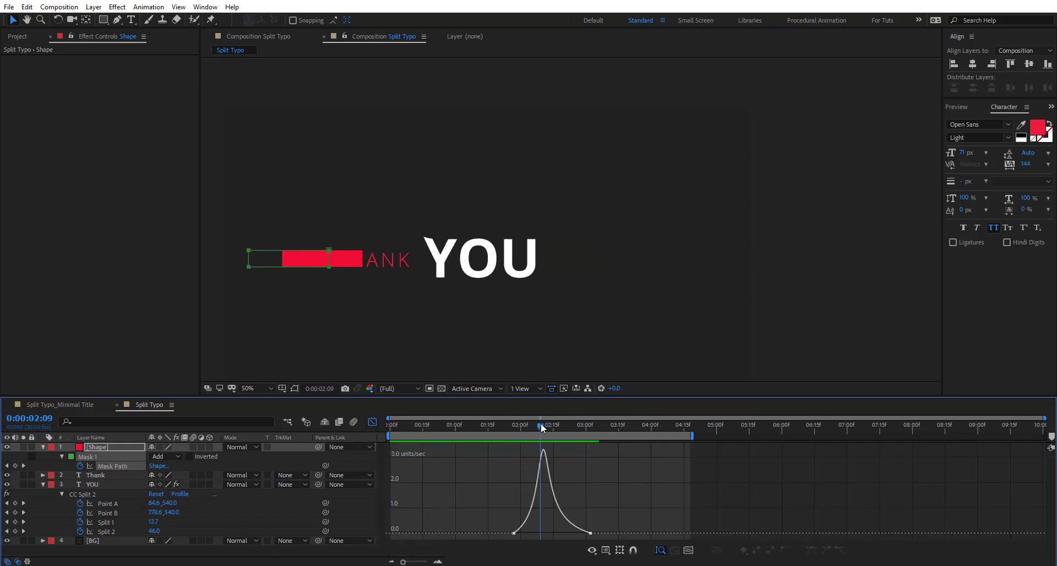
pyautogui.moveTo(596, 531); pyautogui.dragTo(489, 444)
pyautogui.moveTo(559, 533); pyautogui.dragTo(552, 533)
pyautogui.moveTo(542, 430); pyautogui.dragTo(384, 442)
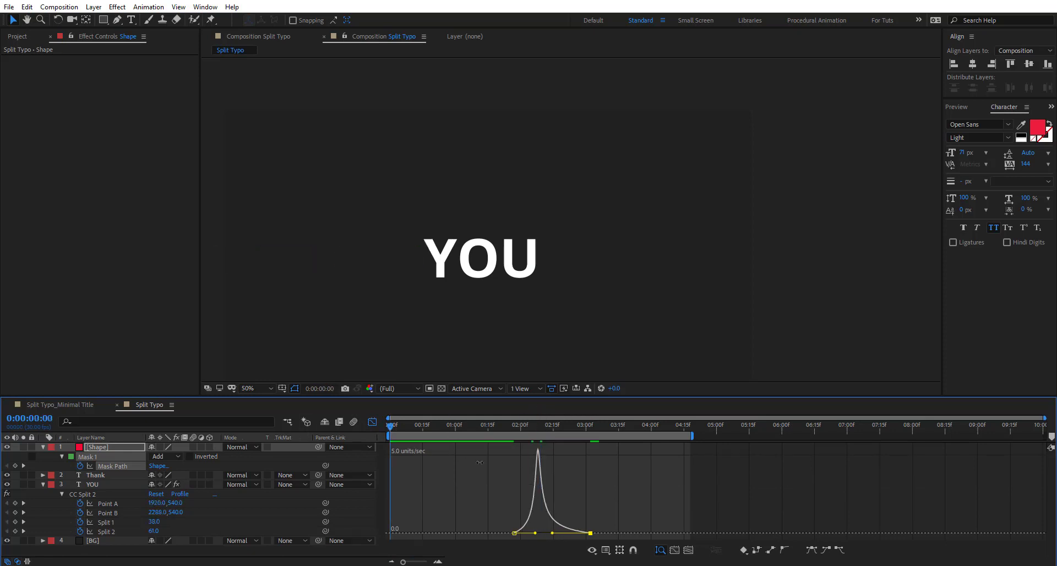
pyautogui.press('space')
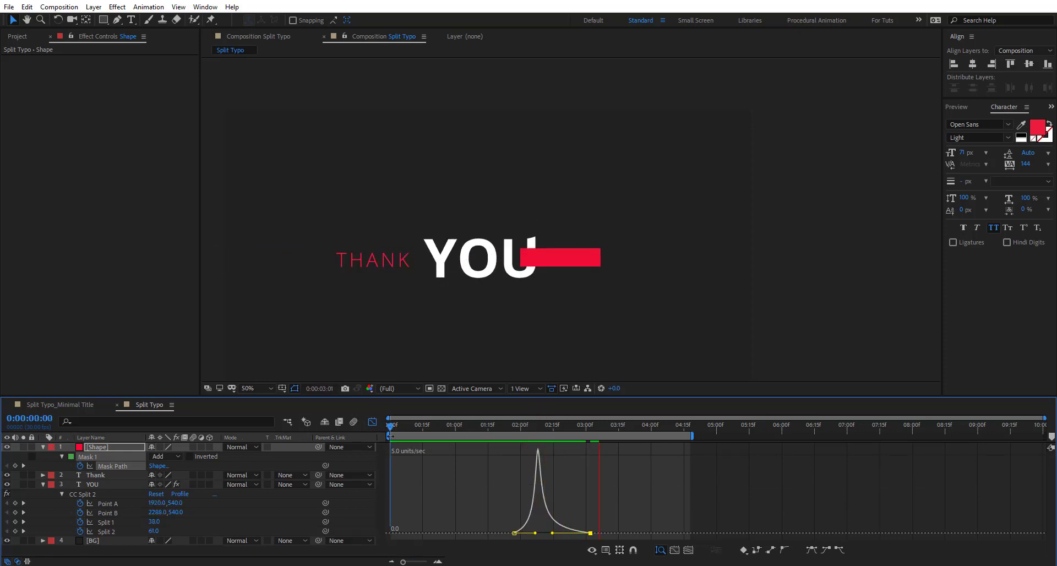
# Step: Move the last set of CC Split 2 keyframes on YOU earlier, to about 0:00:03:09
pyautogui.moveTo(474, 427); pyautogui.dragTo(551, 434)
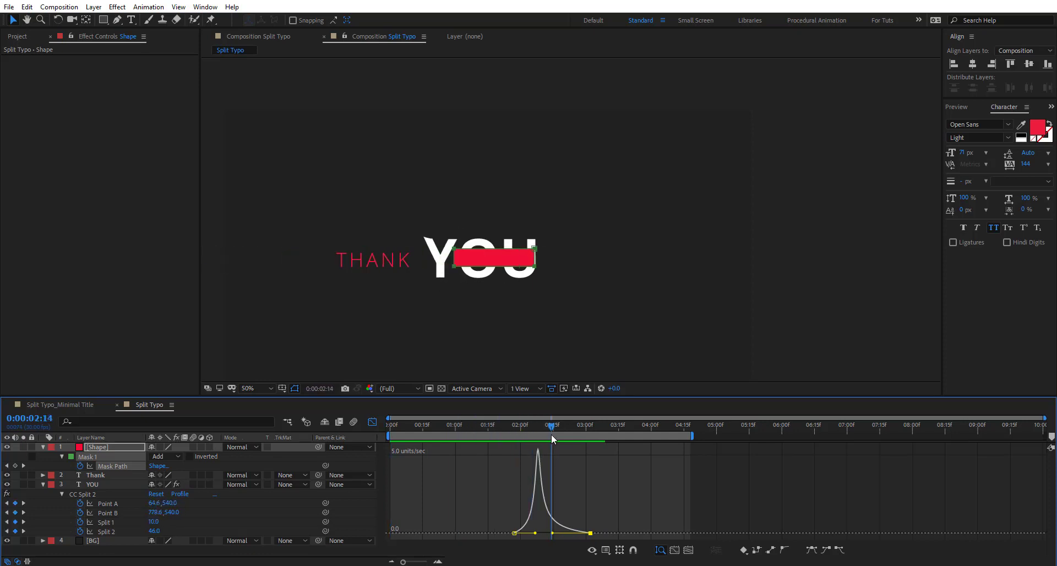
pyautogui.click(372, 423)
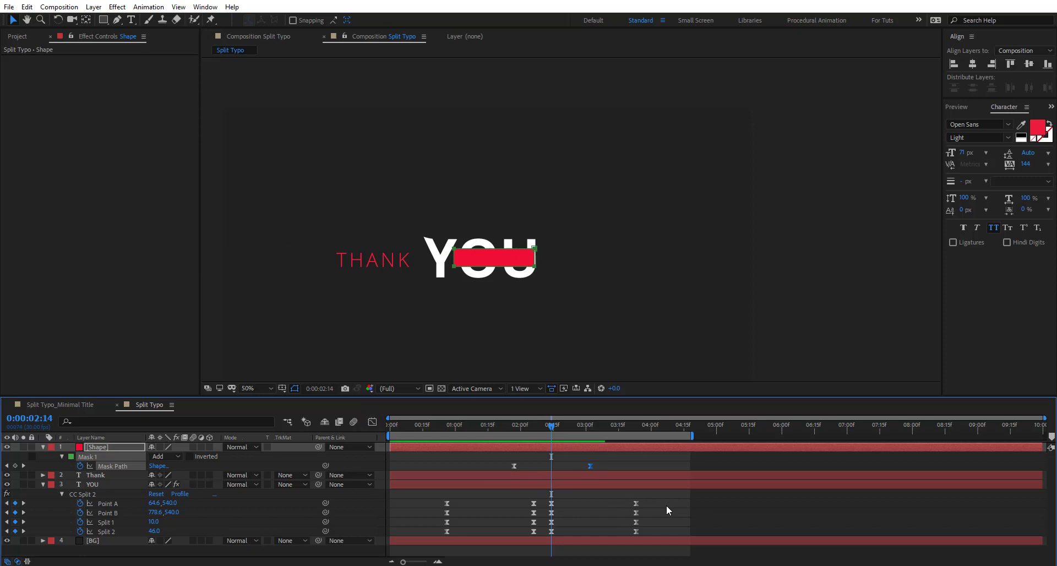
pyautogui.moveTo(653, 496); pyautogui.dragTo(604, 530)
# Step: Move the third set of CC Split 2 keyframes on YOU to about 0:00:02:11 and preview the animation
pyautogui.moveTo(551, 427); pyautogui.dragTo(534, 430)
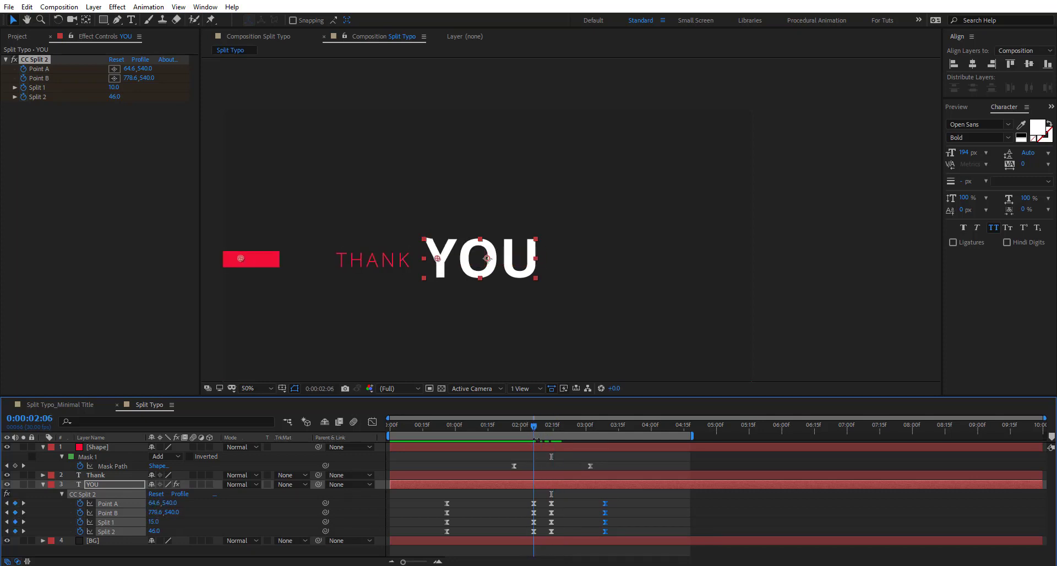
pyautogui.moveTo(560, 499); pyautogui.dragTo(544, 531)
pyautogui.moveTo(534, 428); pyautogui.dragTo(599, 444)
pyautogui.press('Home')
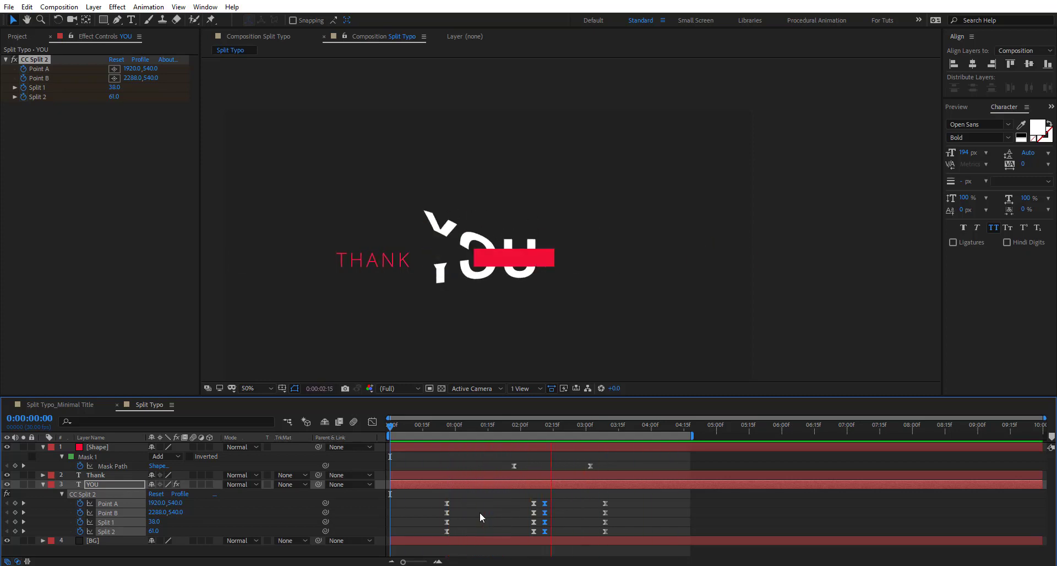
pyautogui.press('space')
# Step: Reshape the Split 1 value graph on YOU so the curve starts slowly and drops steeply into the second keyframe
pyautogui.moveTo(486, 427); pyautogui.dragTo(506, 429)
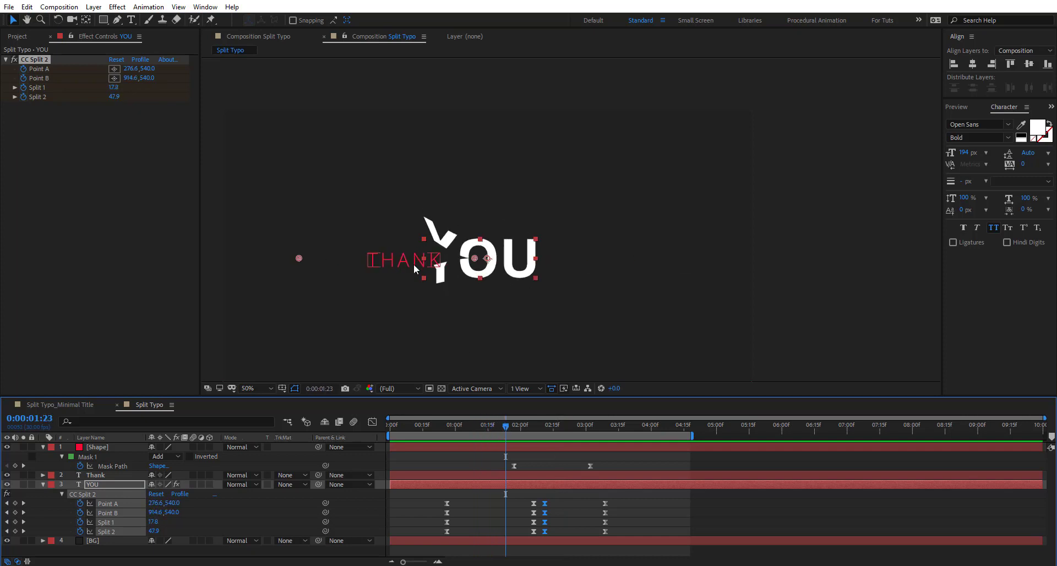
pyautogui.scroll(1, 408, 266)
pyautogui.moveTo(367, 315); pyautogui.dragTo(482, 304)
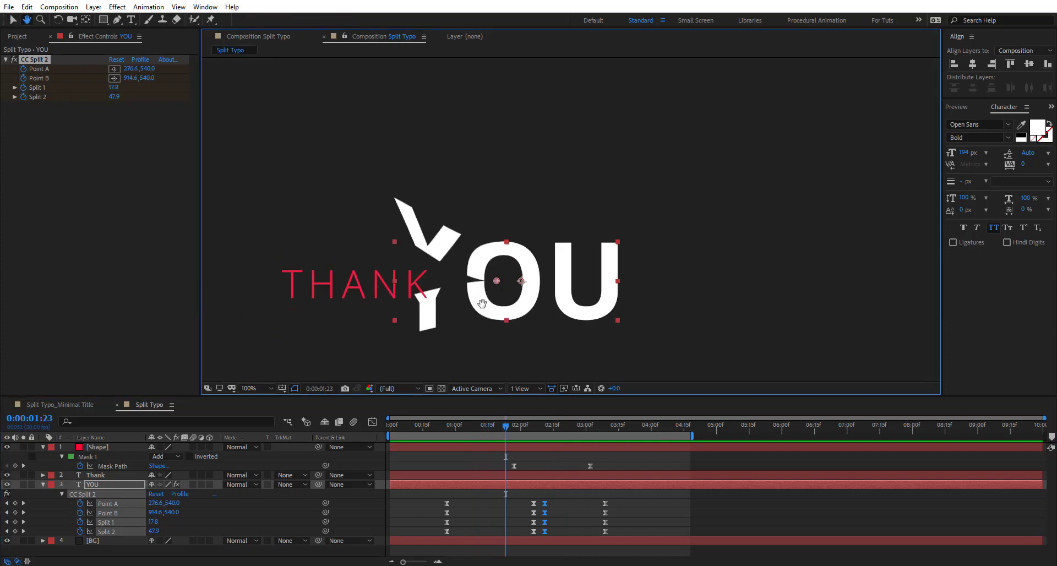
pyautogui.click(223, 521)
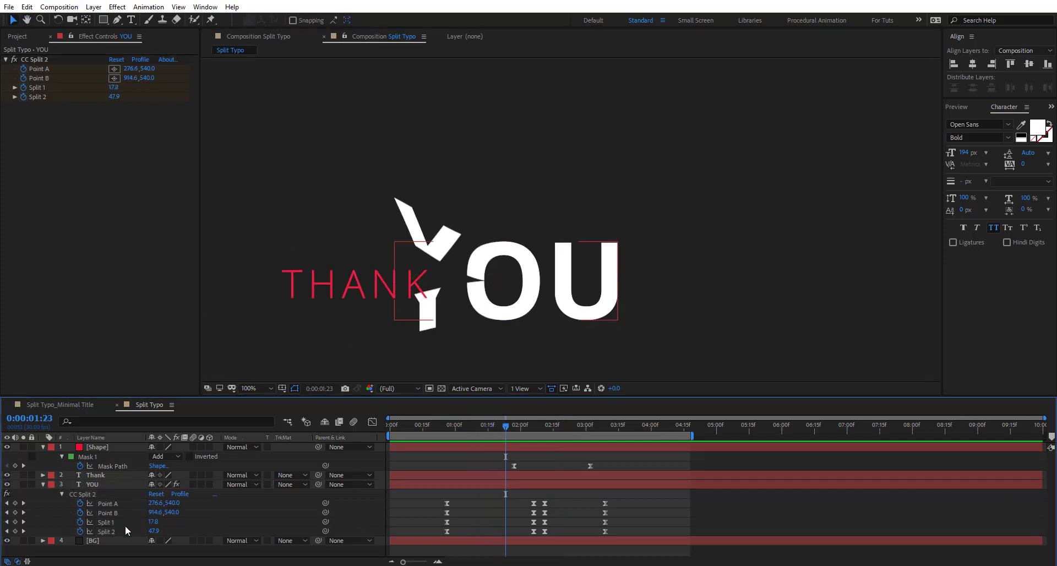
pyautogui.rightClick(470, 506)
pyautogui.click(414, 511)
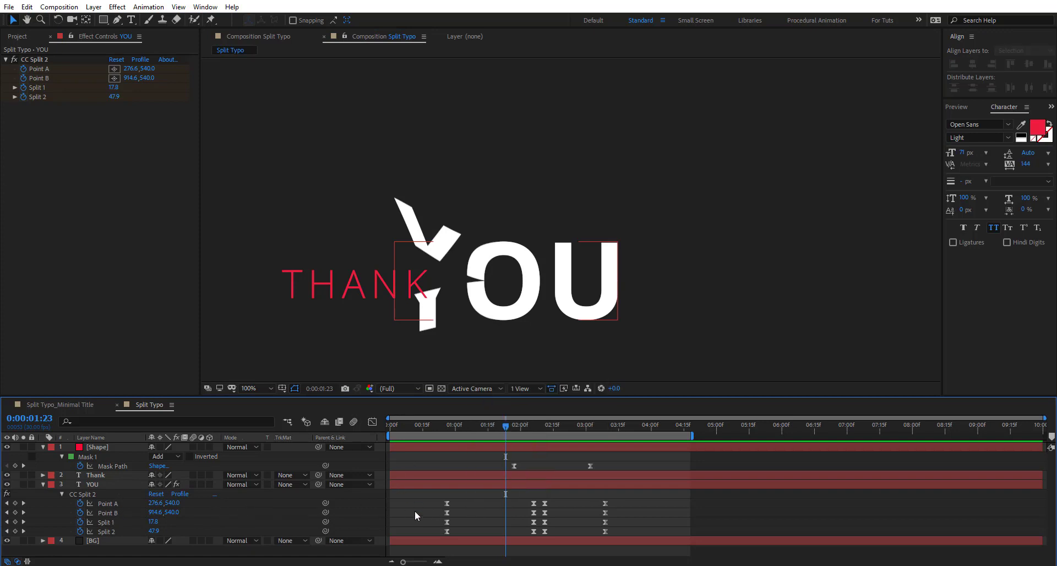
pyautogui.click(373, 422)
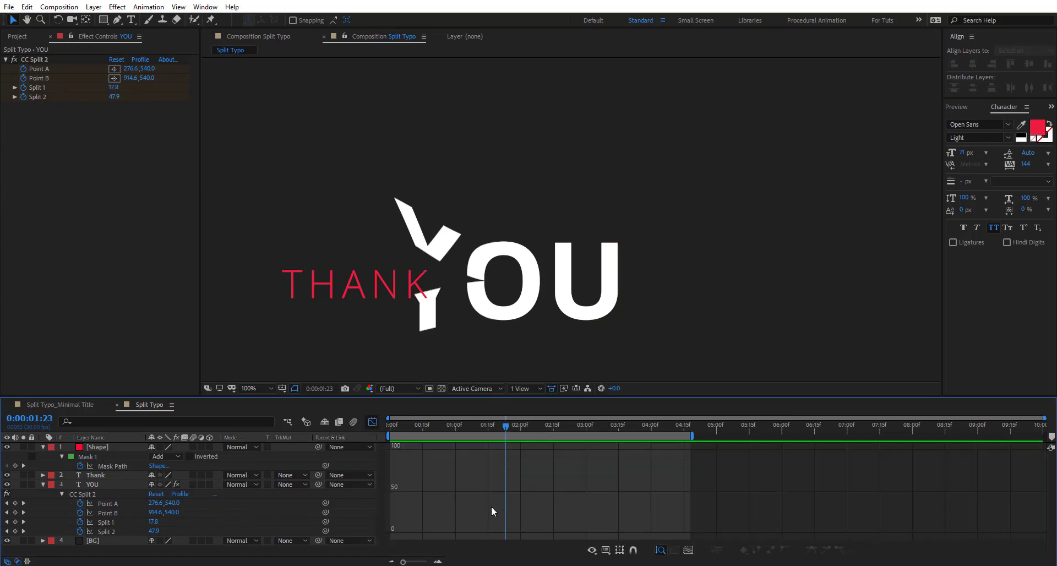
pyautogui.click(107, 523)
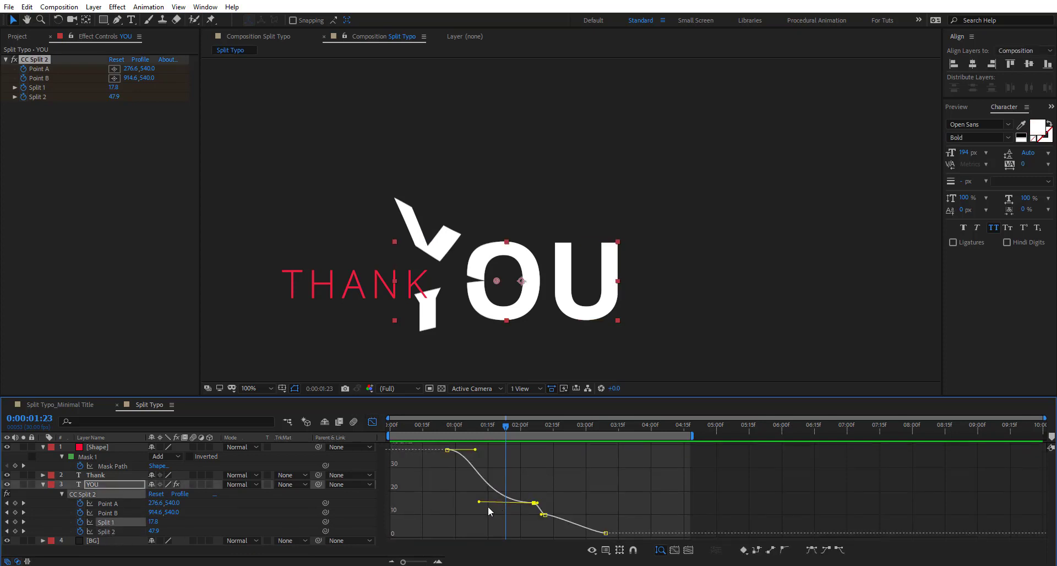
pyautogui.moveTo(478, 505); pyautogui.dragTo(334, 442)
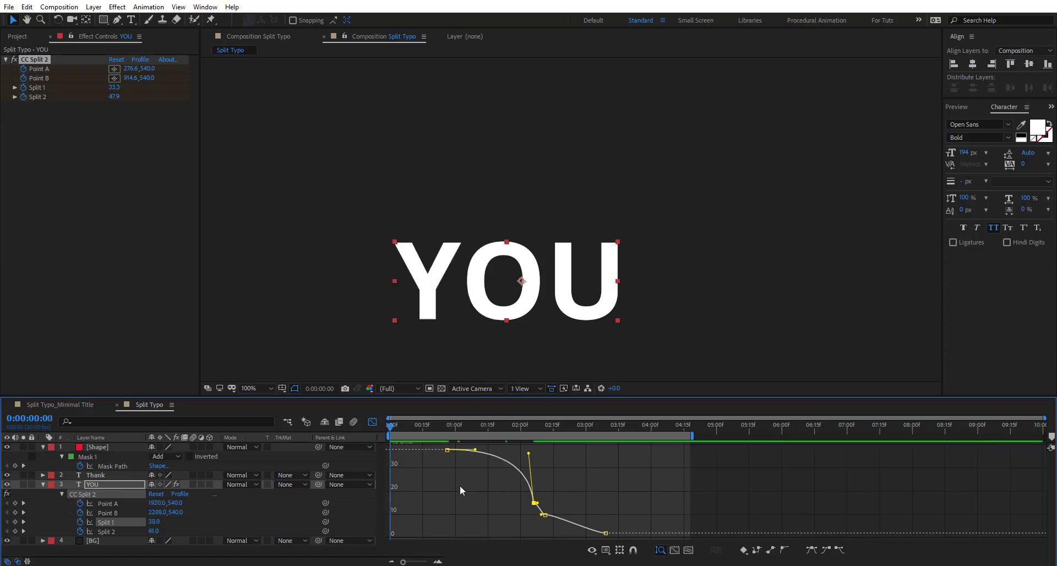
# Step: Preview the animation from the start and check the split around 0:00:02:11
pyautogui.press('space')
pyautogui.press('space')
pyautogui.press(',')
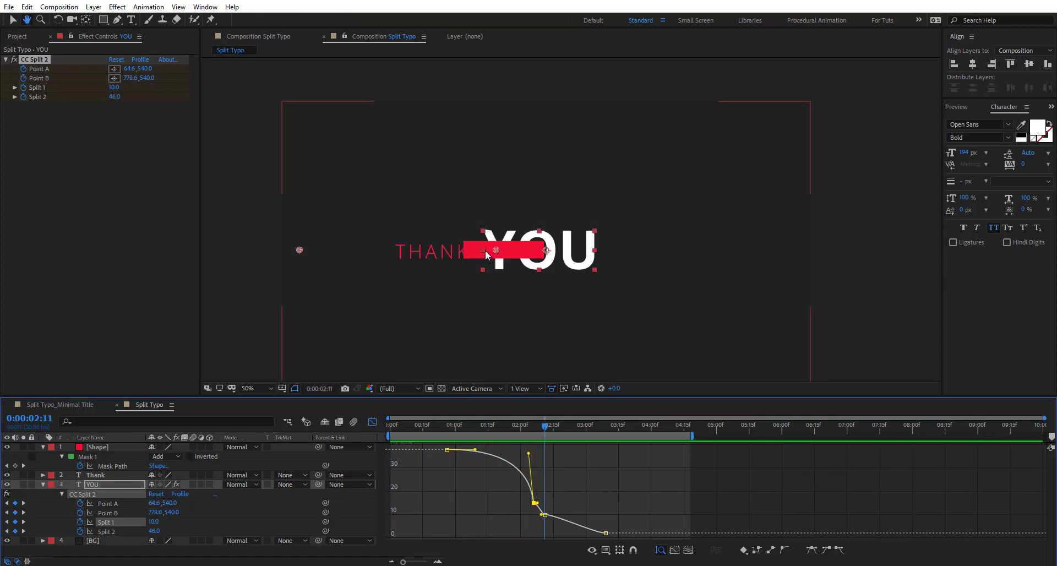
pyautogui.moveTo(546, 427); pyautogui.dragTo(598, 427)
pyautogui.press('Home')
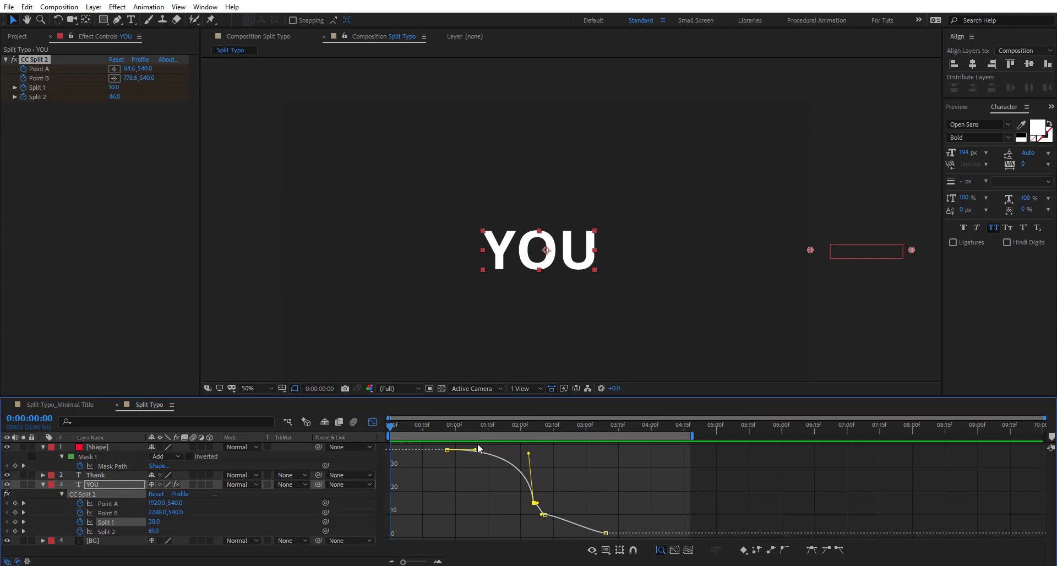
pyautogui.moveTo(477, 444); pyautogui.dragTo(626, 493)
# Step: Collapse the Shape and YOU layer properties, deselect everything and go to 0:00:02:21
pyautogui.click(44, 448)
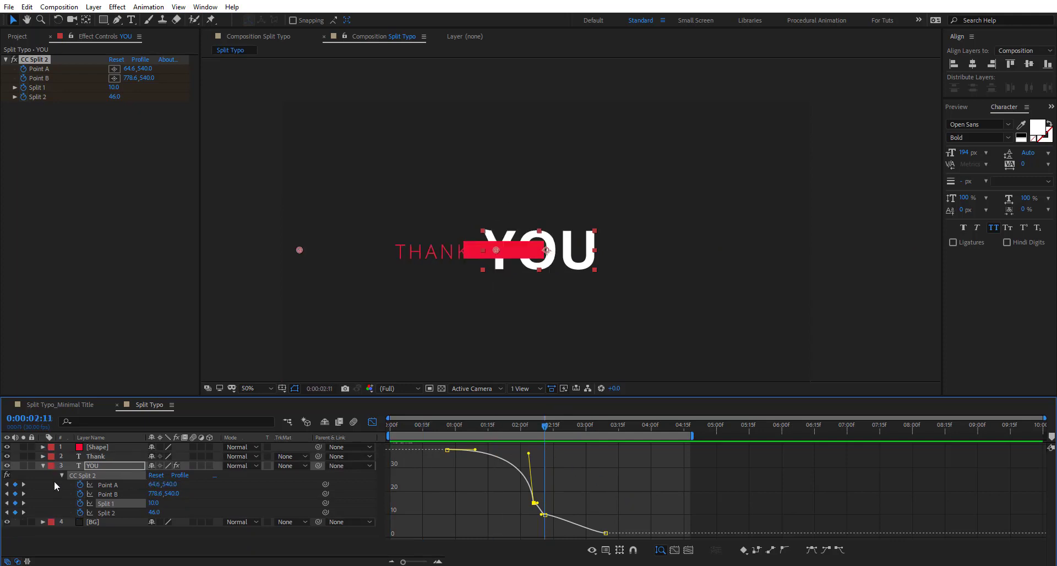
pyautogui.click(44, 466)
pyautogui.click(253, 532)
pyautogui.moveTo(542, 427); pyautogui.dragTo(567, 433)
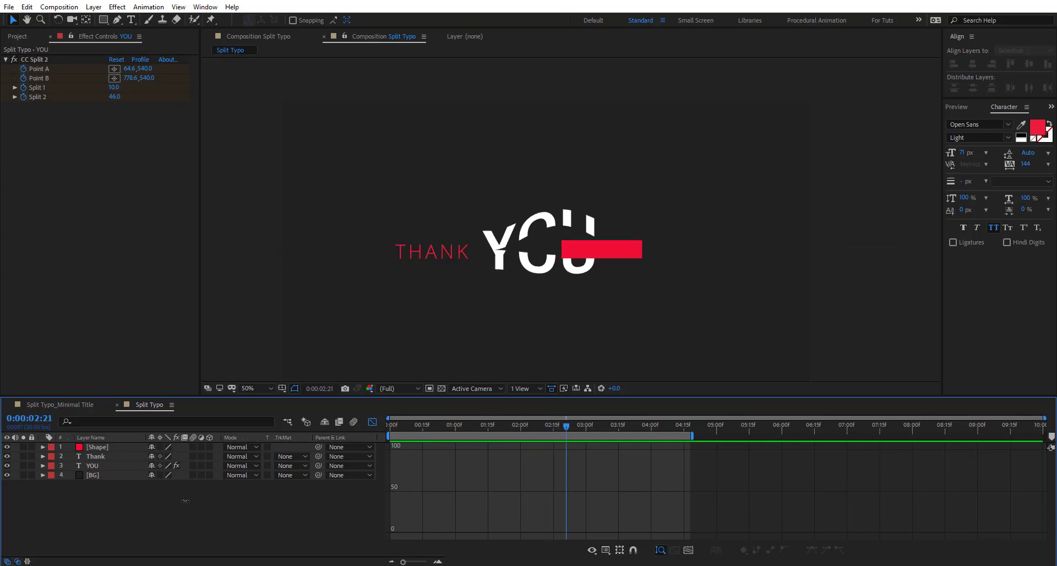
# Step: Add a text layer reading "For your Time" above YOU in the composition
pyautogui.click(131, 20)
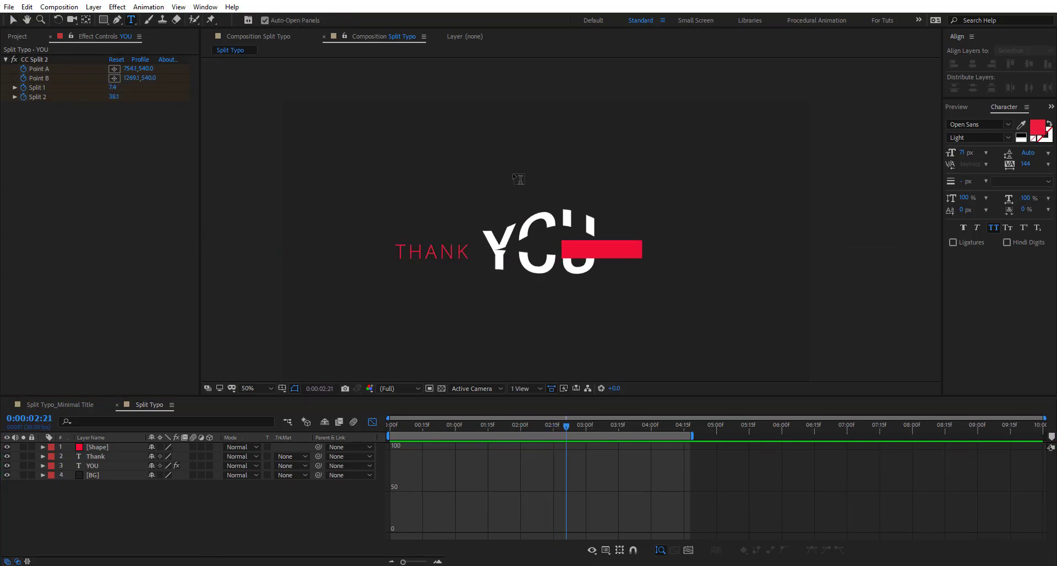
pyautogui.click(516, 176)
pyautogui.write('For you')
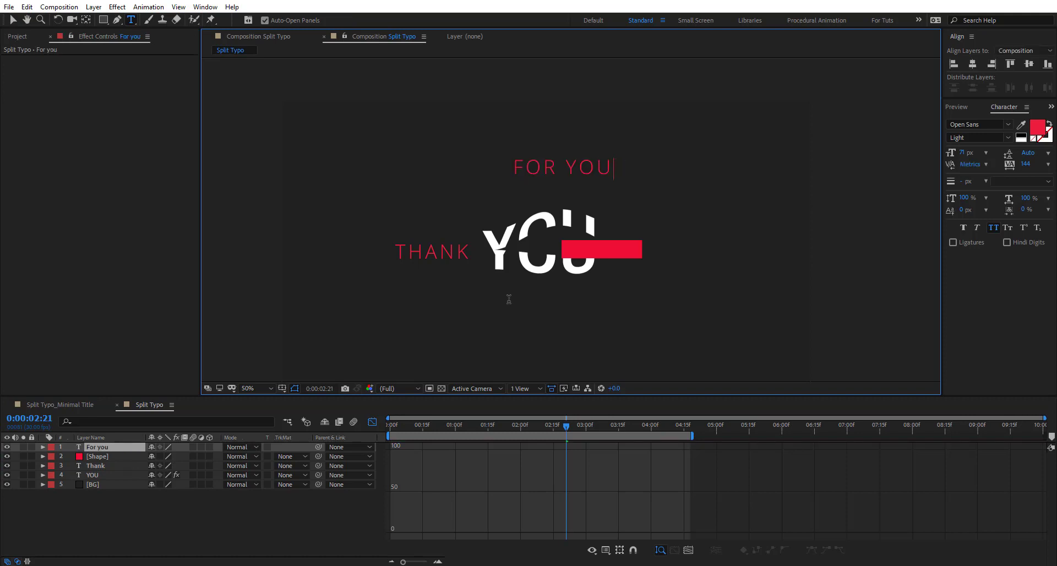
pyautogui.write('r Time')
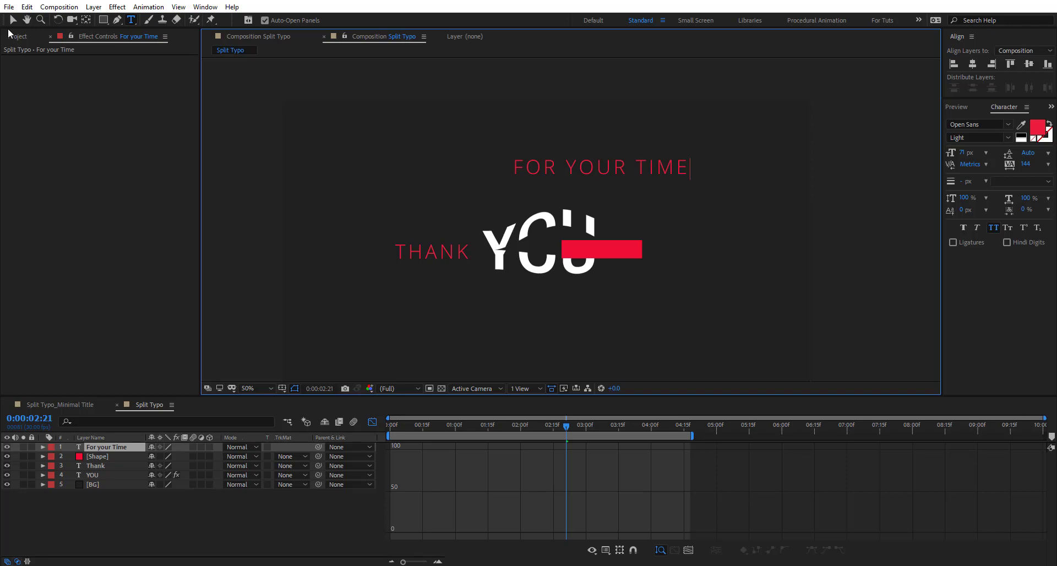
pyautogui.press('KP_Enter')
pyautogui.click(14, 21)
# Step: Change the fill of the For your Time text to white and reduce its font size to 26 px
pyautogui.click(1038, 127)
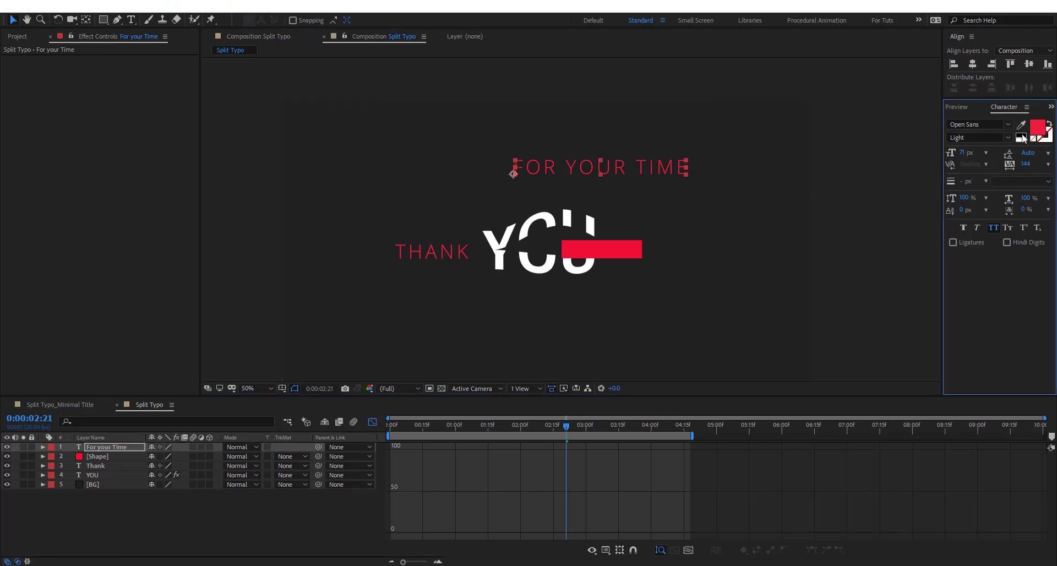
pyautogui.click(175, 212)
pyautogui.click(415, 213)
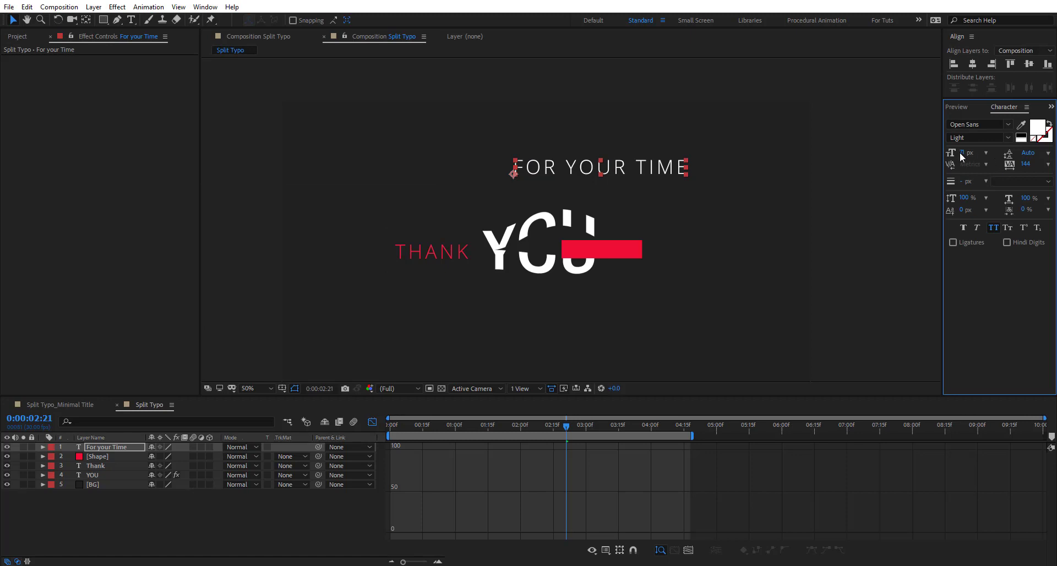
pyautogui.moveTo(960, 152); pyautogui.dragTo(935, 152)
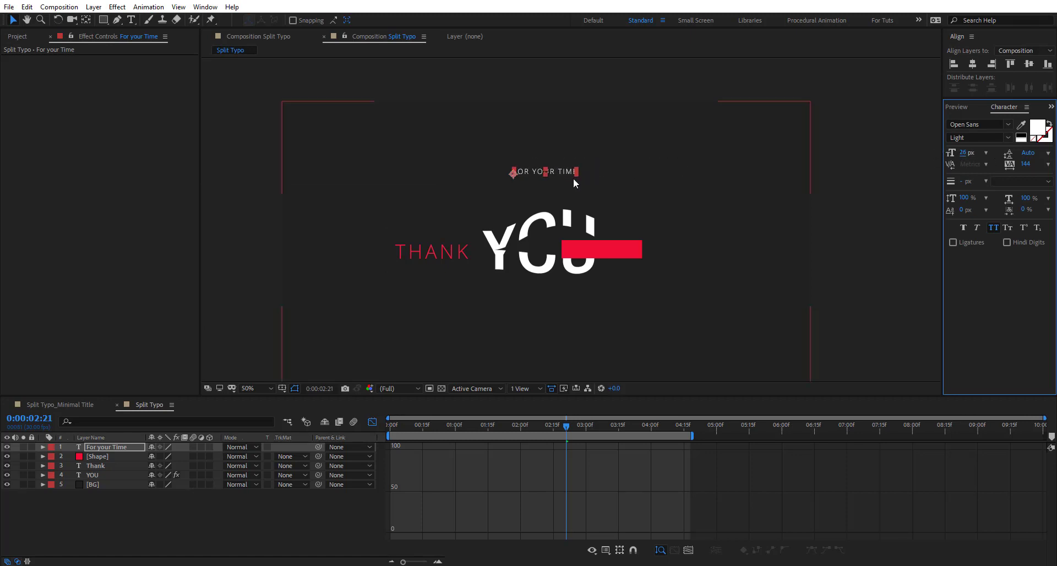
# Step: Place the For your Time text on the red bar and nudge it up to the bar's vertical middle
pyautogui.moveTo(573, 177); pyautogui.dragTo(624, 253)
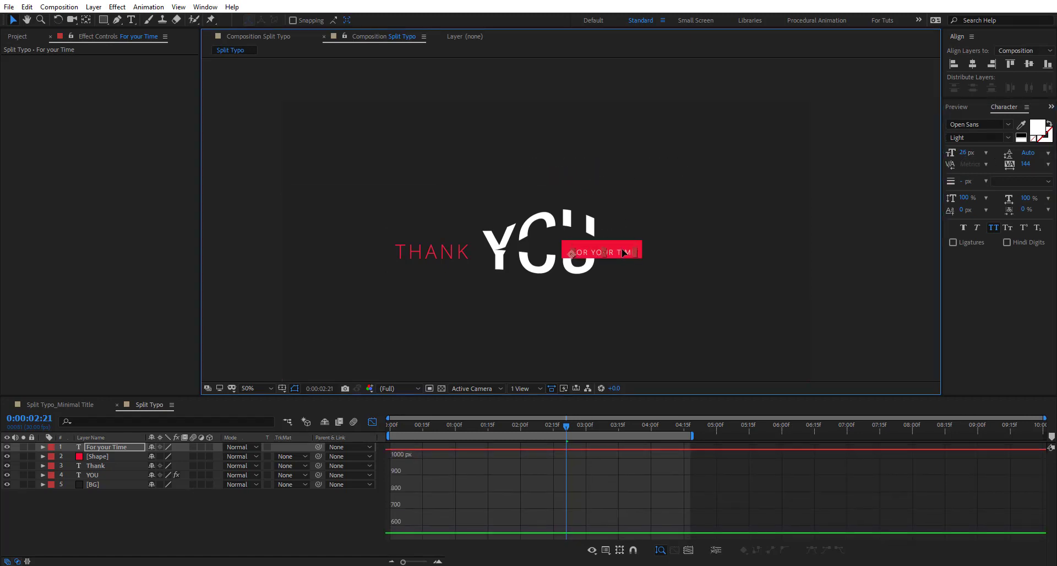
pyautogui.scroll(4, 557, 287)
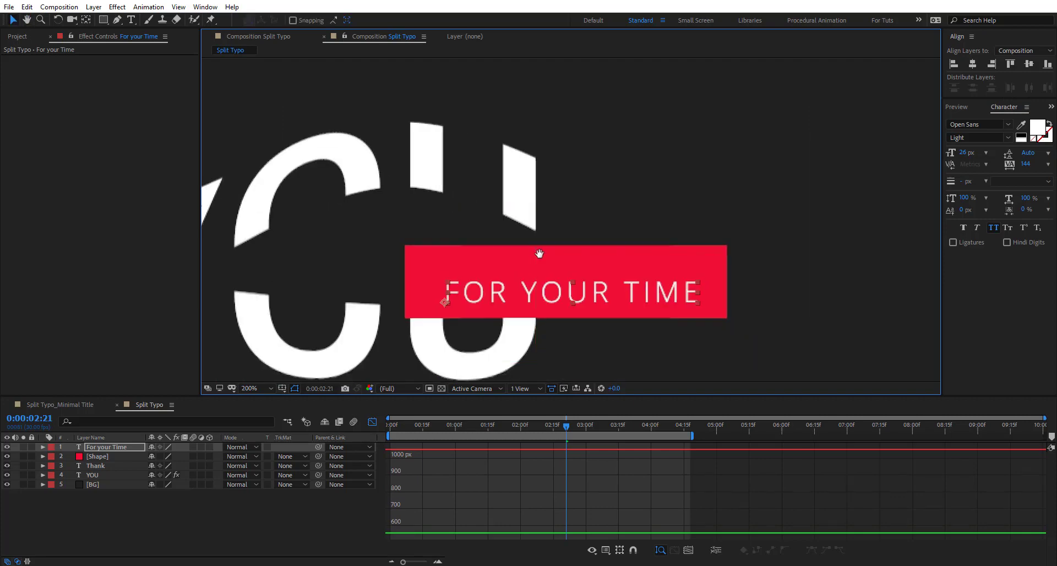
pyautogui.press('Up')
pyautogui.press('Up')
pyautogui.press('Up')
pyautogui.press('Up')
pyautogui.press('Up')
pyautogui.press('Up')
pyautogui.press('Up')
pyautogui.press('Up')
pyautogui.press('Up')
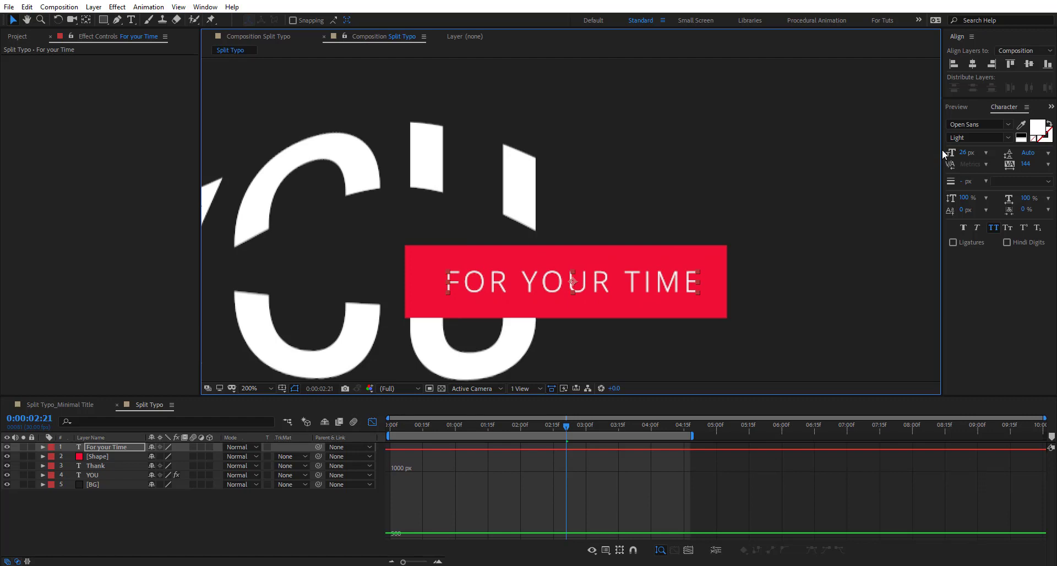
# Step: Enlarge the For your Time text to 29.1 px and recentre it on the red bar
pyautogui.moveTo(943, 151); pyautogui.dragTo(960, 150)
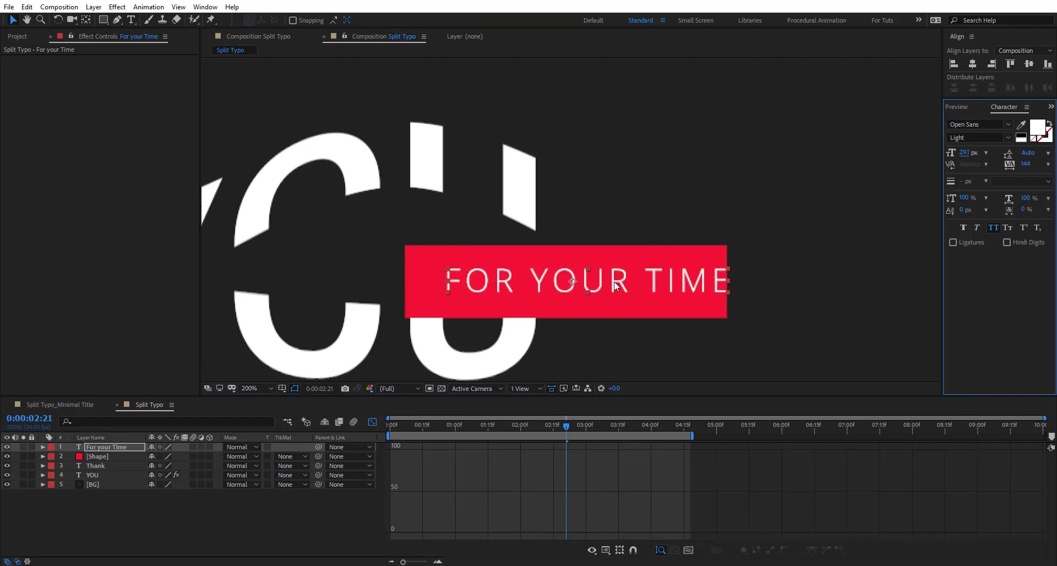
pyautogui.moveTo(615, 284); pyautogui.dragTo(597, 284)
pyautogui.press(',')
pyautogui.press(',')
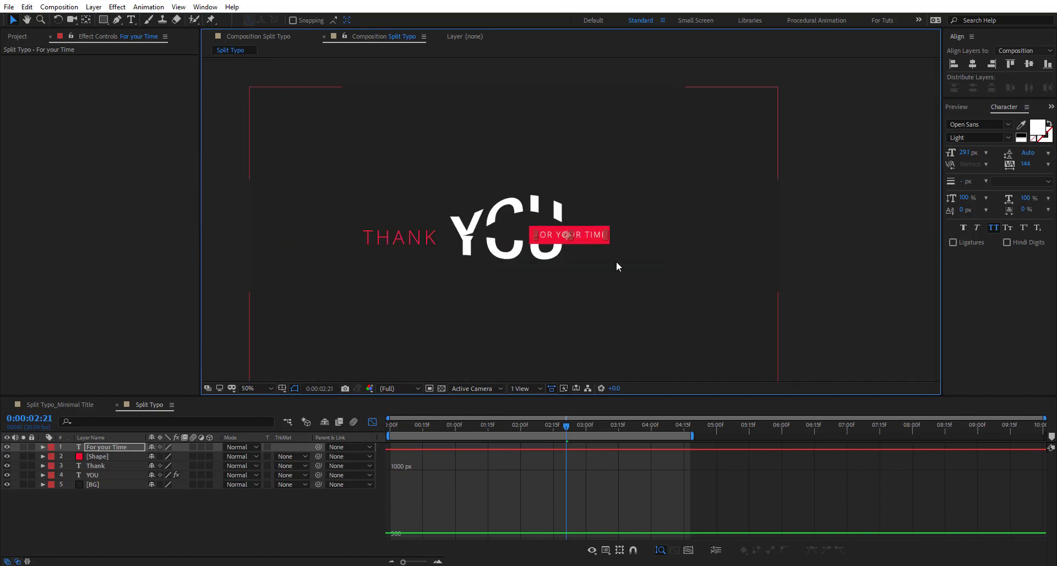
# Step: Keyframe the Position of For your Time at 0:00:02:07 with an X value of -137.2, outside the frame
pyautogui.click(372, 423)
pyautogui.click(589, 204)
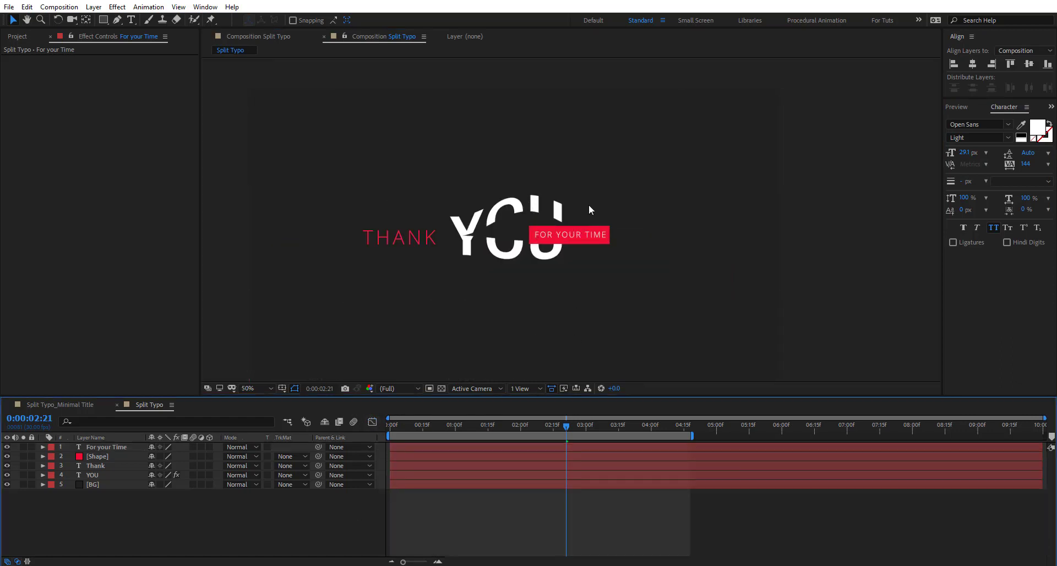
pyautogui.click(108, 447)
pyautogui.press('p')
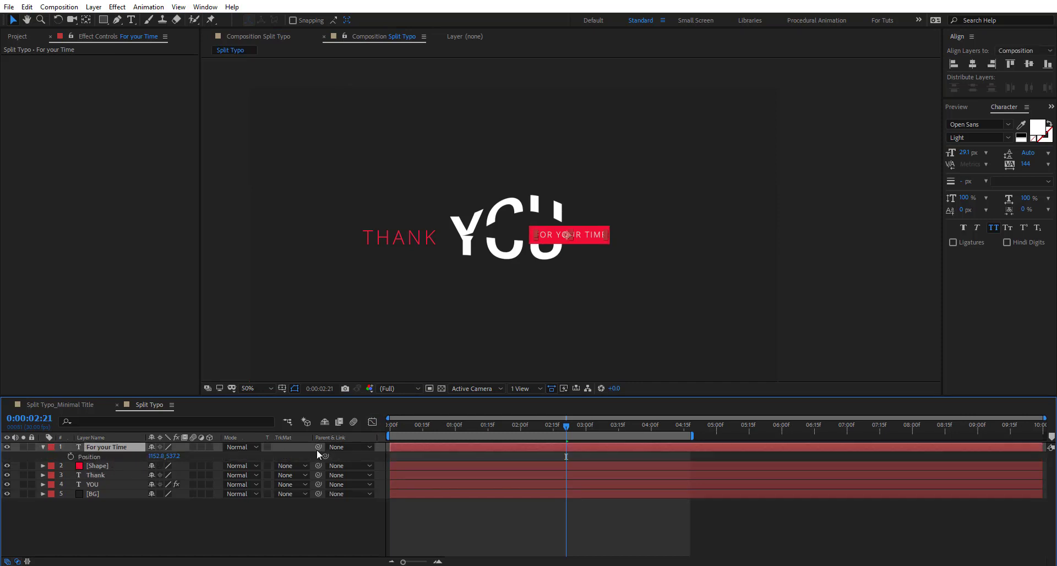
pyautogui.moveTo(566, 427); pyautogui.dragTo(537, 434)
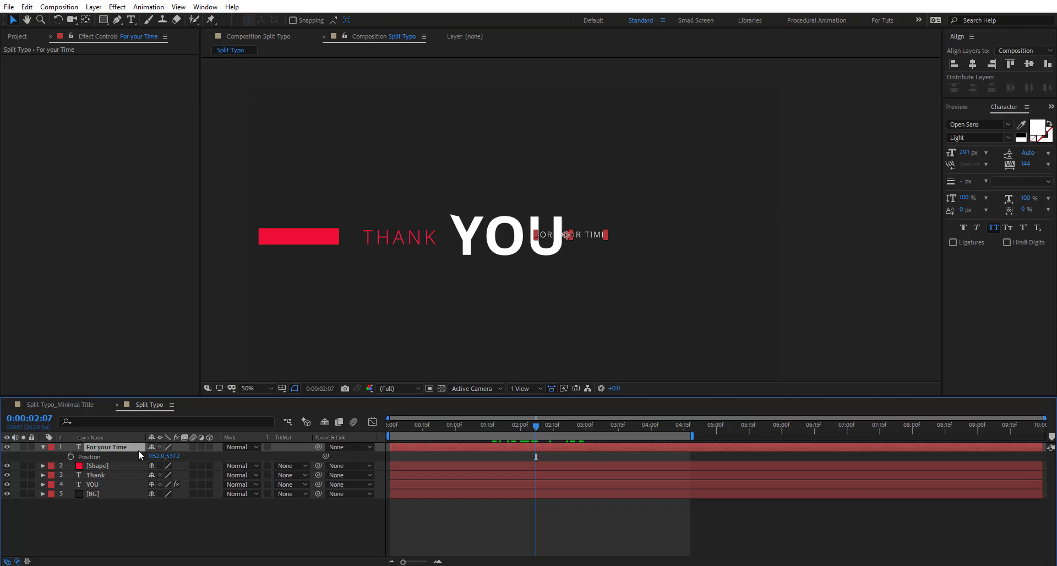
pyautogui.moveTo(156, 456); pyautogui.dragTo(67, 456)
pyautogui.click(70, 456)
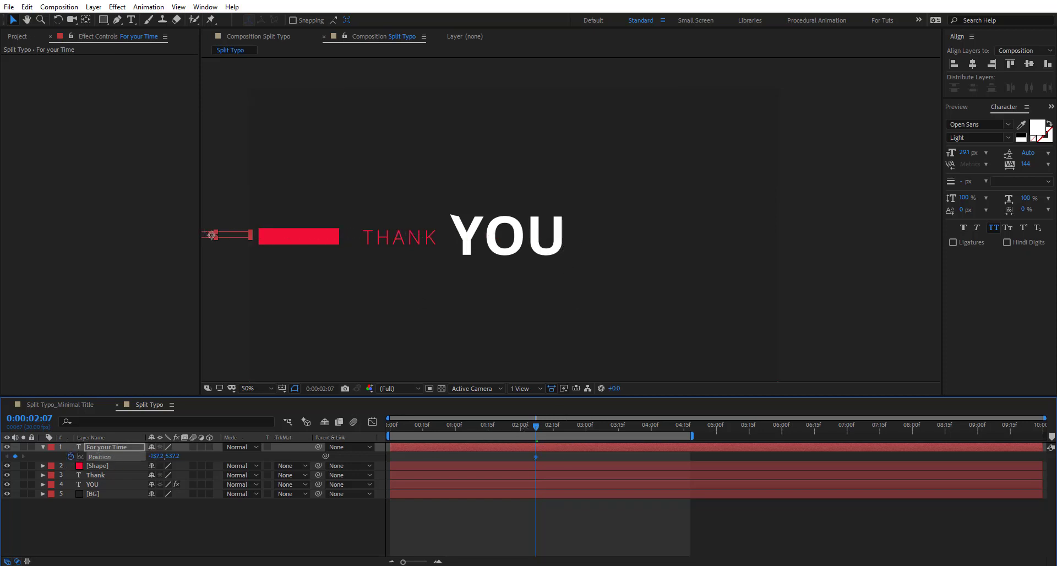
# Step: Set the Position of For your Time to X 1212.8 at 0:00:03:10 so it sits on the red bar
pyautogui.moveTo(560, 432); pyautogui.dragTo(608, 430)
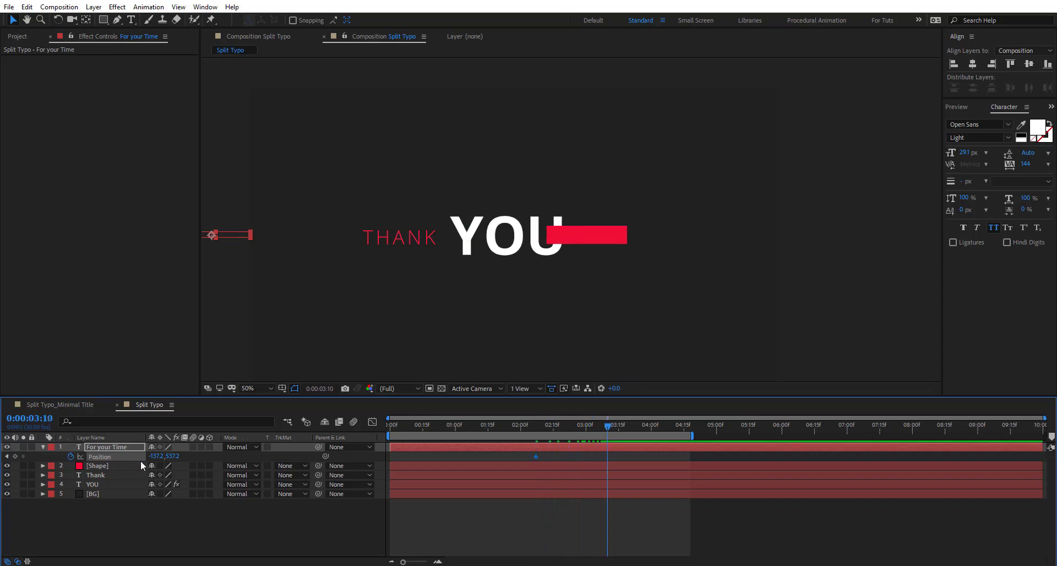
pyautogui.moveTo(164, 456); pyautogui.dragTo(234, 464)
pyautogui.click(581, 516)
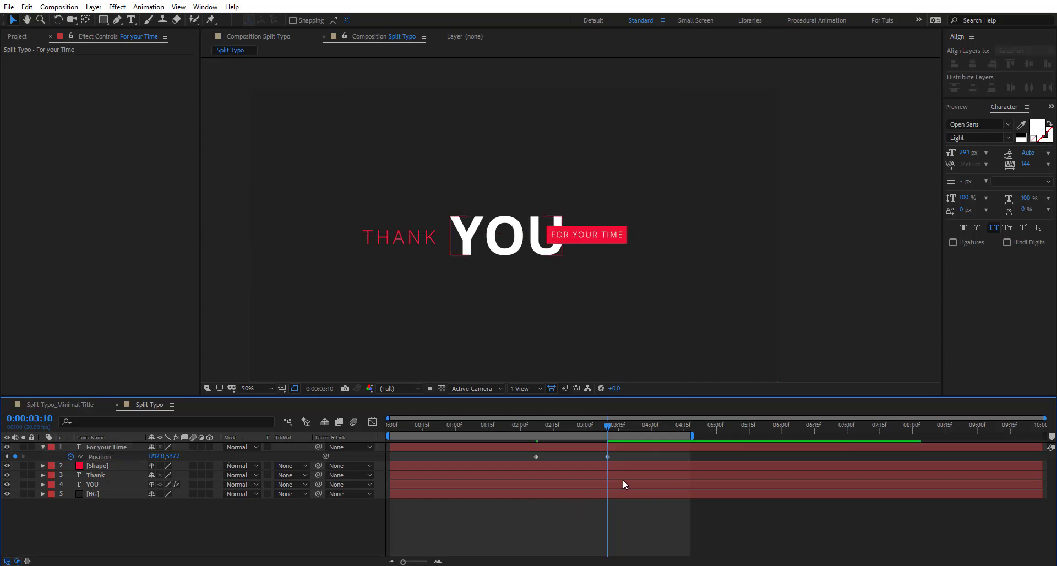
# Step: Ease both Position keyframes of For your Time, shape their speed graph into a steep early peak, and preview the animation
pyautogui.moveTo(624, 459); pyautogui.dragTo(478, 464)
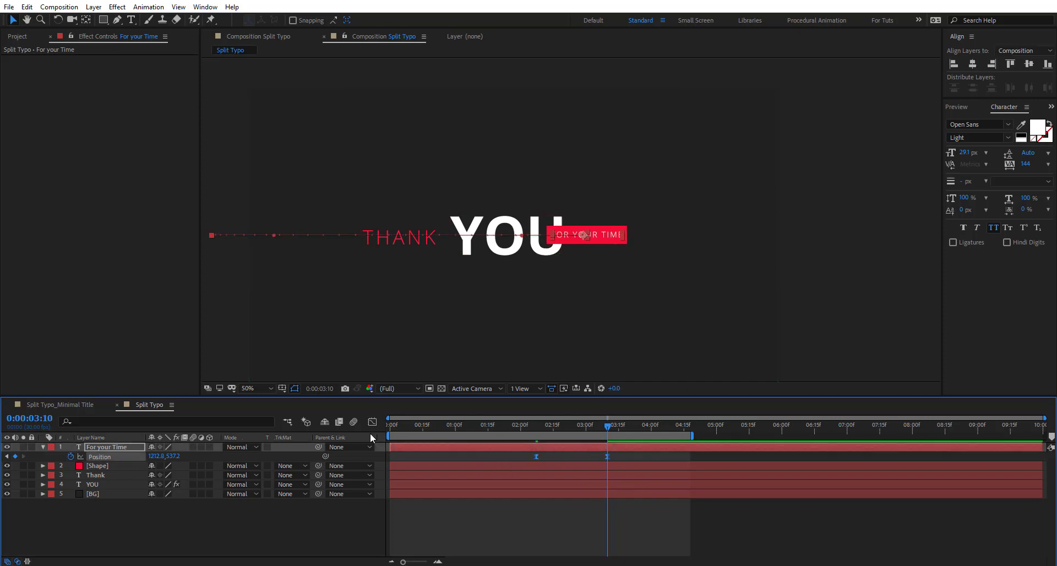
pyautogui.hotkey('shift', 'F3')
pyautogui.rightClick(490, 466)
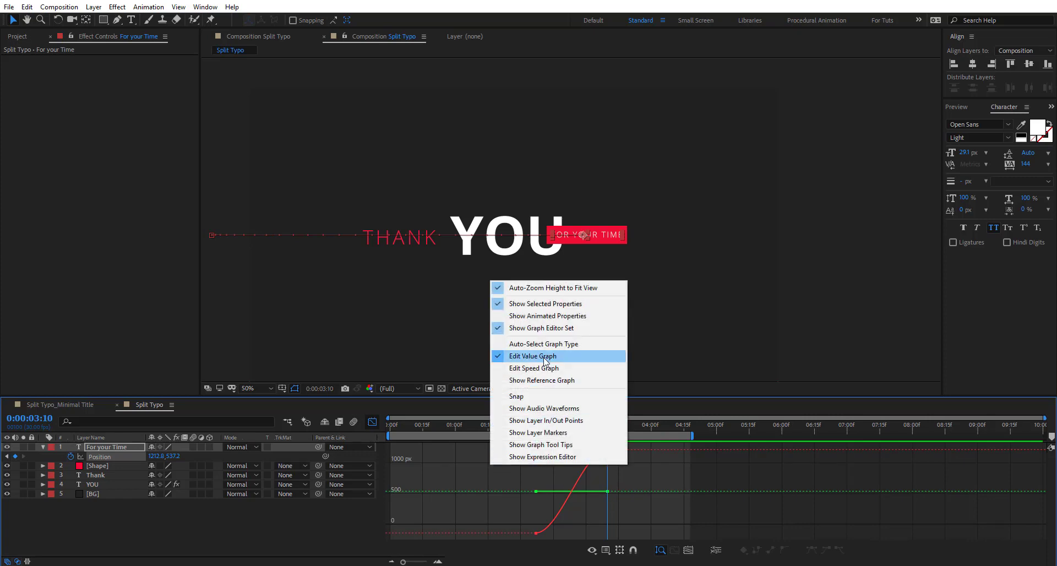
pyautogui.click(551, 368)
pyautogui.moveTo(673, 520); pyautogui.dragTo(535, 545)
pyautogui.moveTo(596, 533); pyautogui.dragTo(556, 533)
pyautogui.press('space')
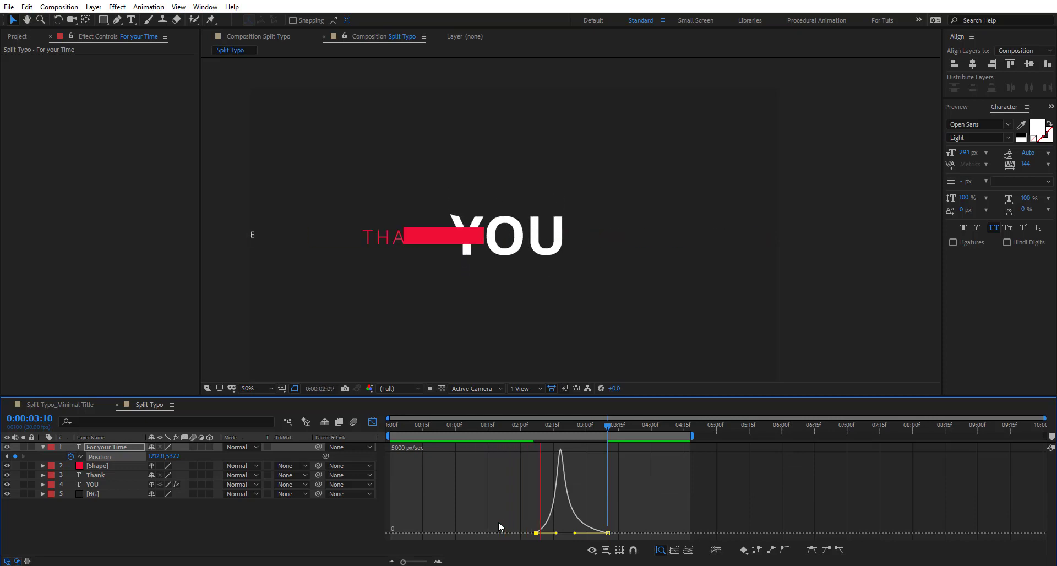
# Step: Set the X value of the first For your Time Position keyframe at 0:00:02:07 to -152.2
pyautogui.click(553, 427)
pyautogui.moveTo(553, 433); pyautogui.dragTo(539, 435)
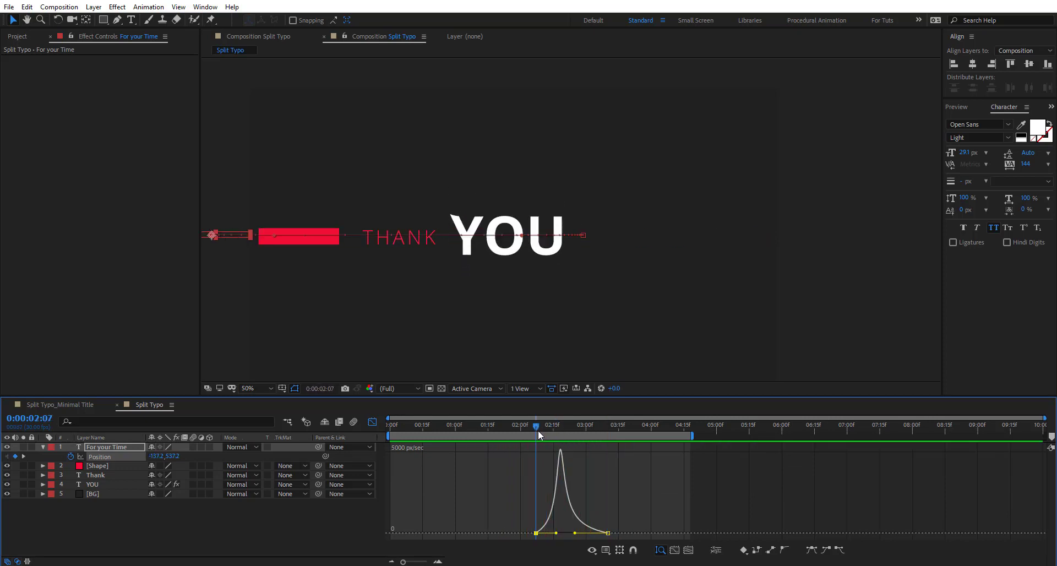
pyautogui.click(255, 530)
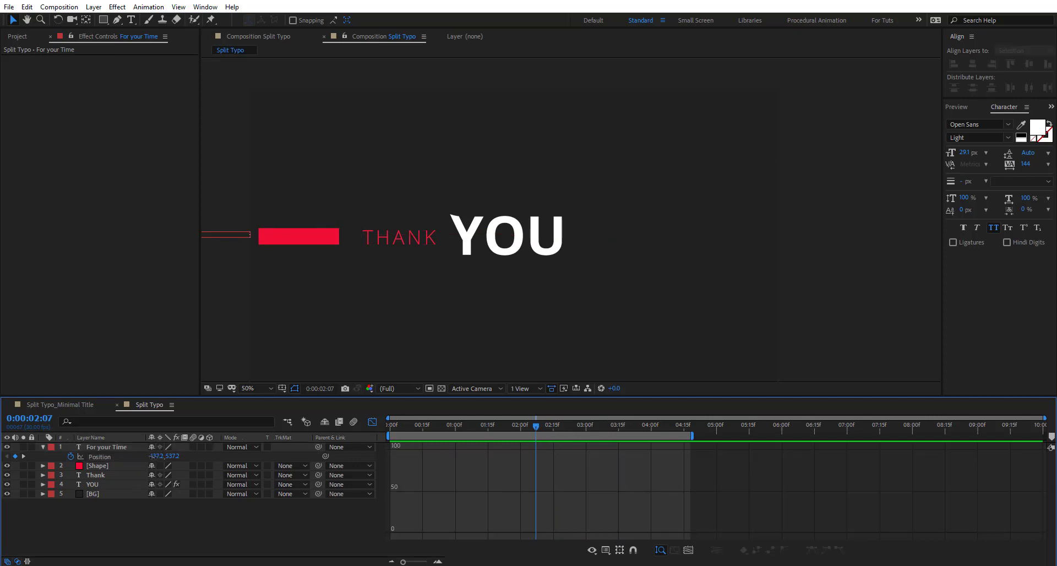
pyautogui.moveTo(153, 456); pyautogui.dragTo(146, 456)
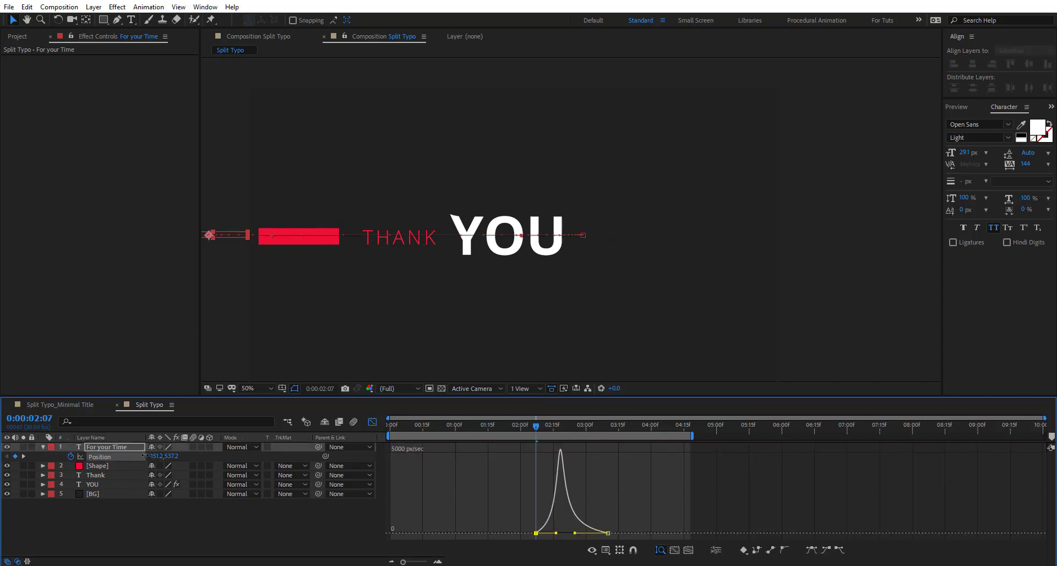
pyautogui.click(306, 525)
# Step: Apply the Set Matte effect to the For your Time layer and take its matte from the Shape layer
pyautogui.click(372, 422)
pyautogui.click(116, 450)
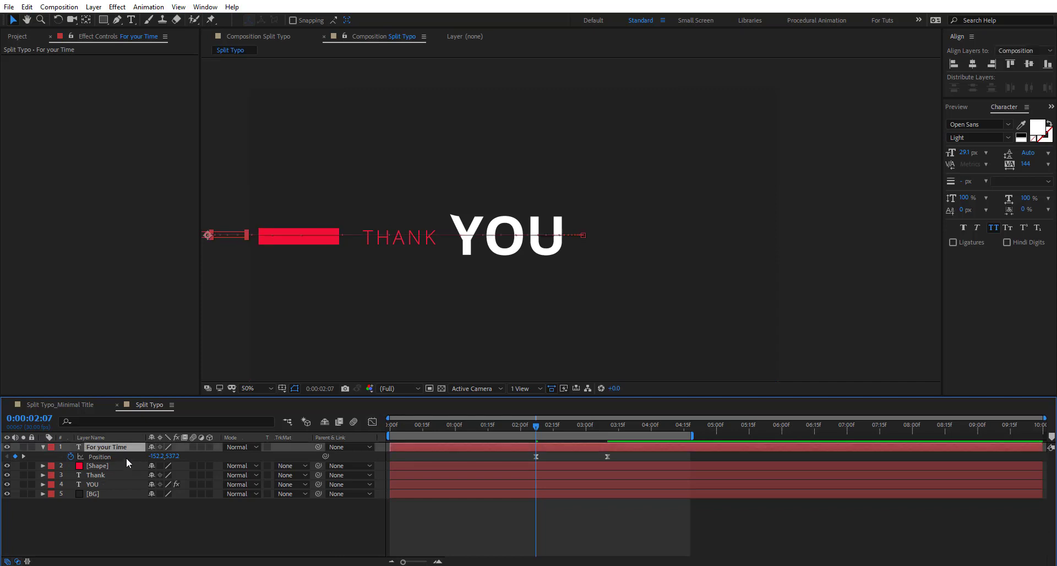
pyautogui.hotkey('ctrl', 'space')
pyautogui.write('set ma')
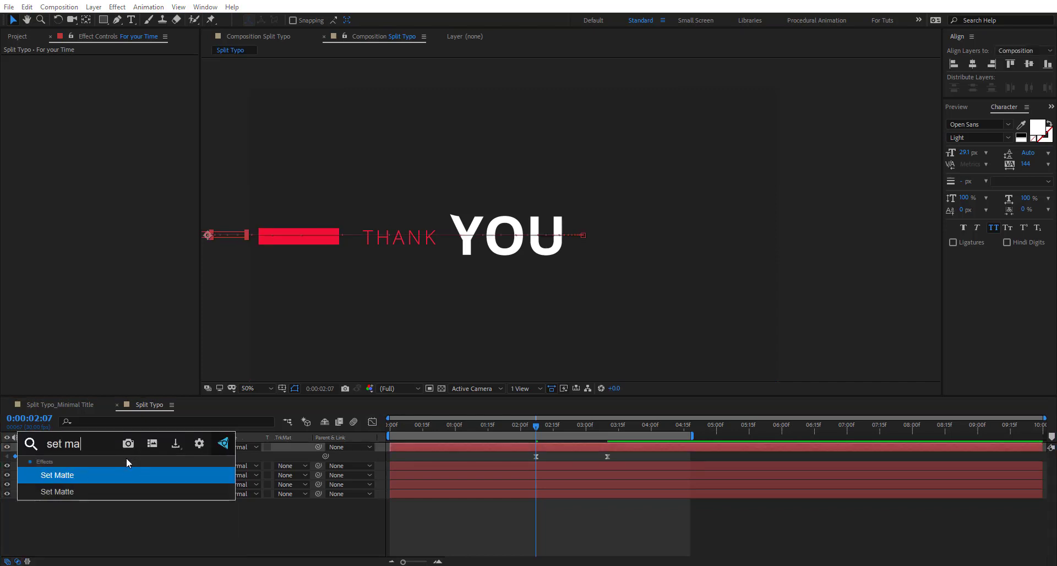
pyautogui.press('Return')
pyautogui.click(139, 68)
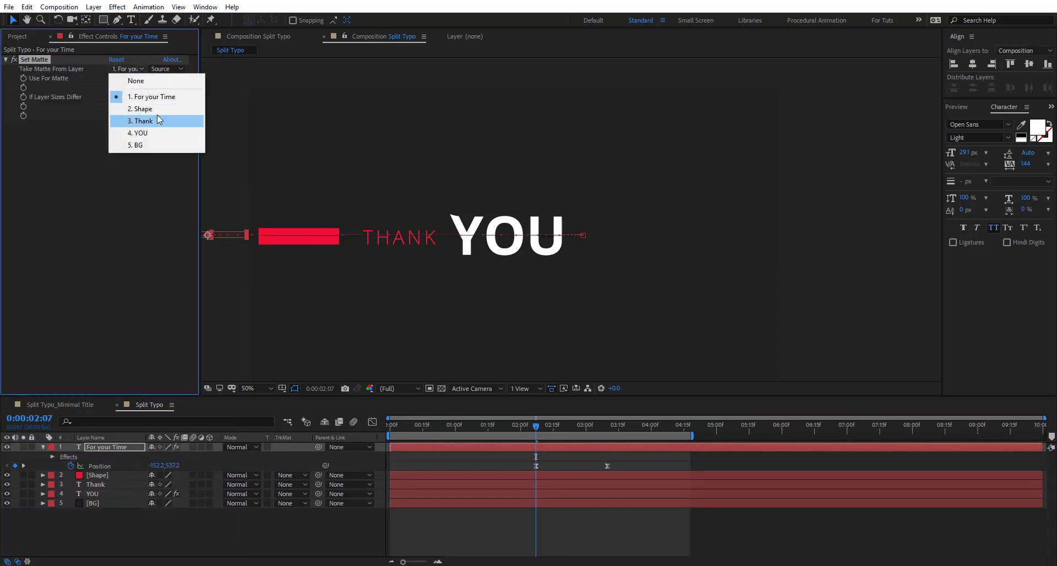
pyautogui.click(157, 114)
# Step: Set the Set Matte layer source to Effects & Masks and preview the text passing through the red bar
pyautogui.moveTo(541, 425); pyautogui.dragTo(572, 426)
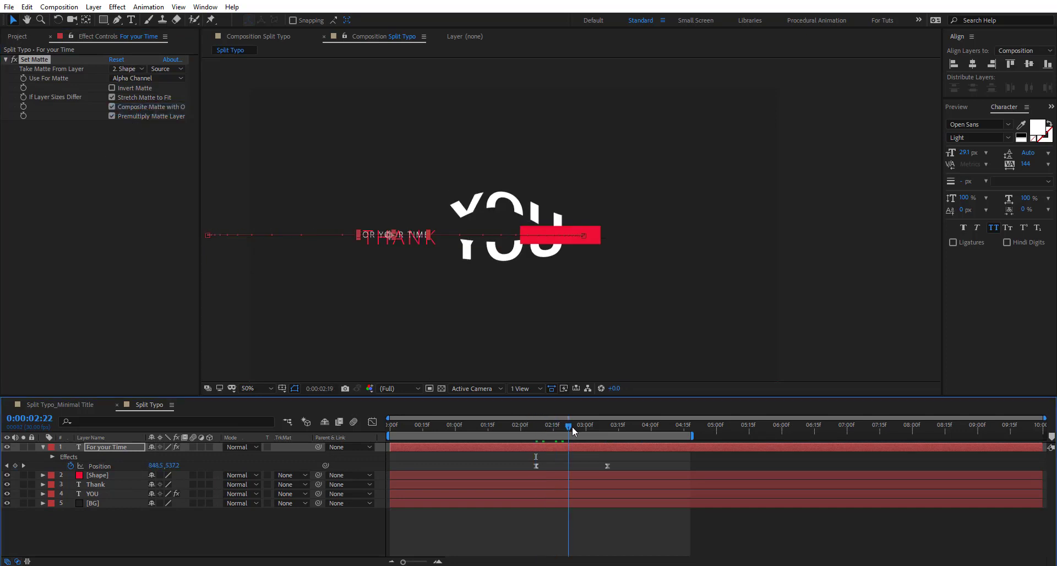
pyautogui.click(165, 69)
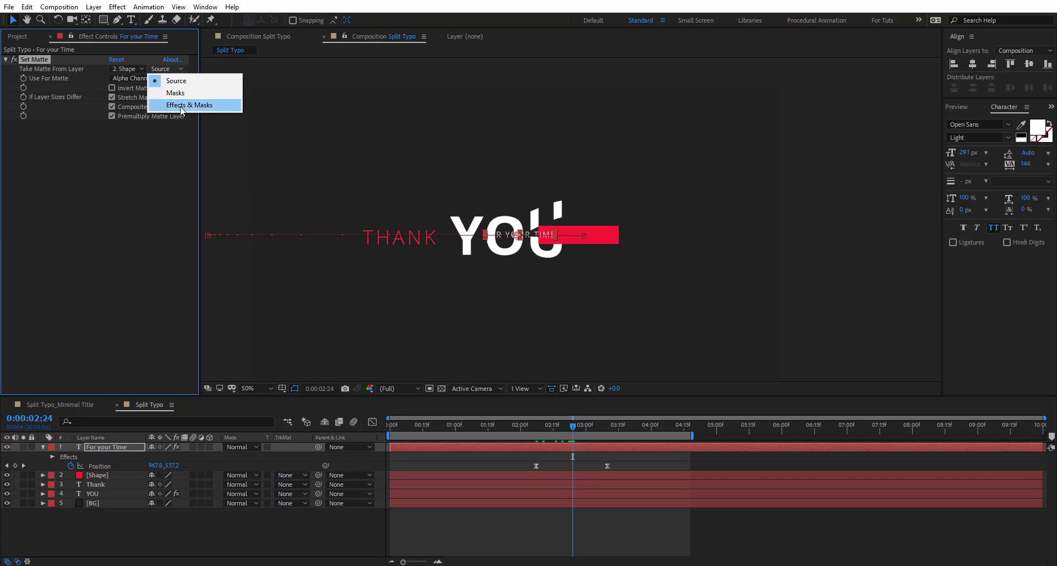
pyautogui.click(181, 104)
pyautogui.click(597, 521)
pyautogui.press('space')
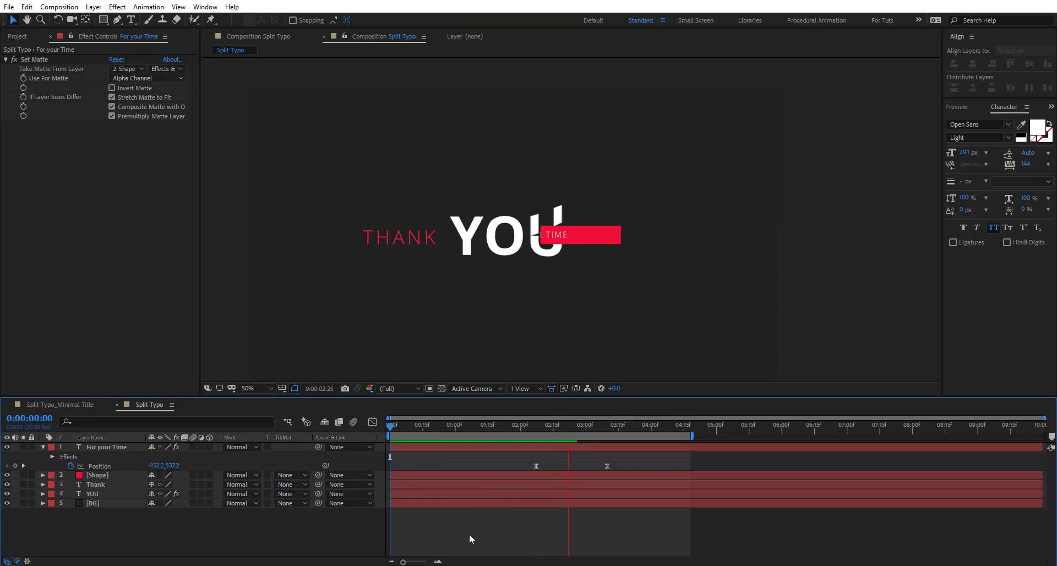
# Step: Move the last Position keyframe of For your Time earlier to about 0:00:03:03 and preview the animation
pyautogui.moveTo(574, 427); pyautogui.dragTo(549, 427)
pyautogui.moveTo(607, 466); pyautogui.dragTo(560, 462)
pyautogui.press('space')
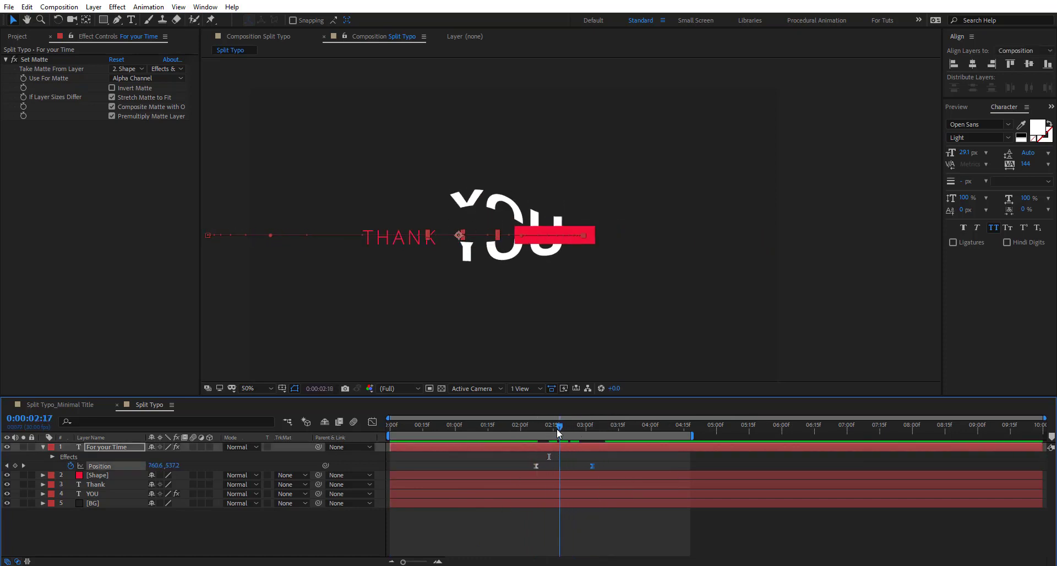
pyautogui.click(642, 530)
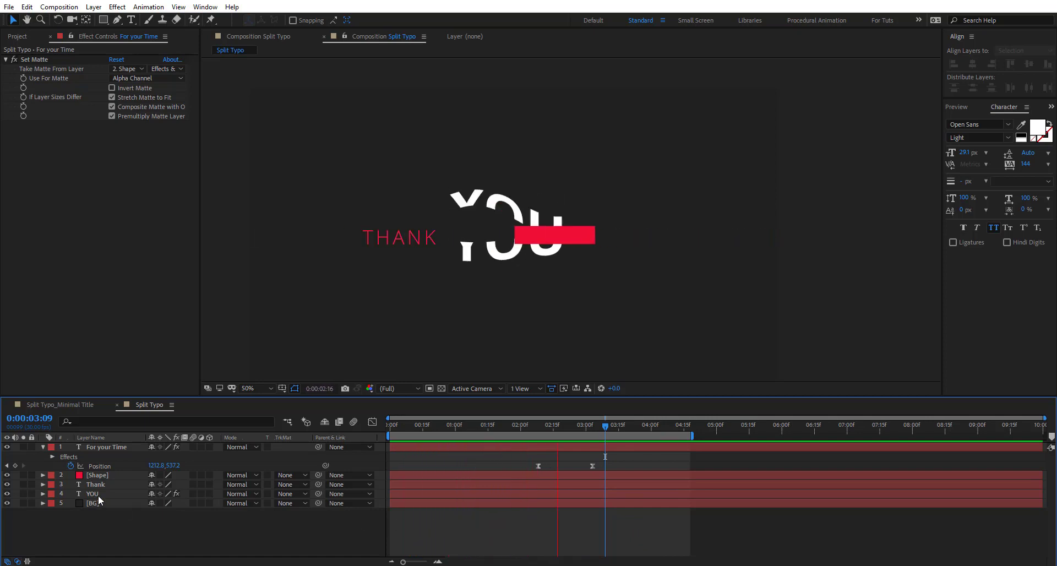
pyautogui.press('space')
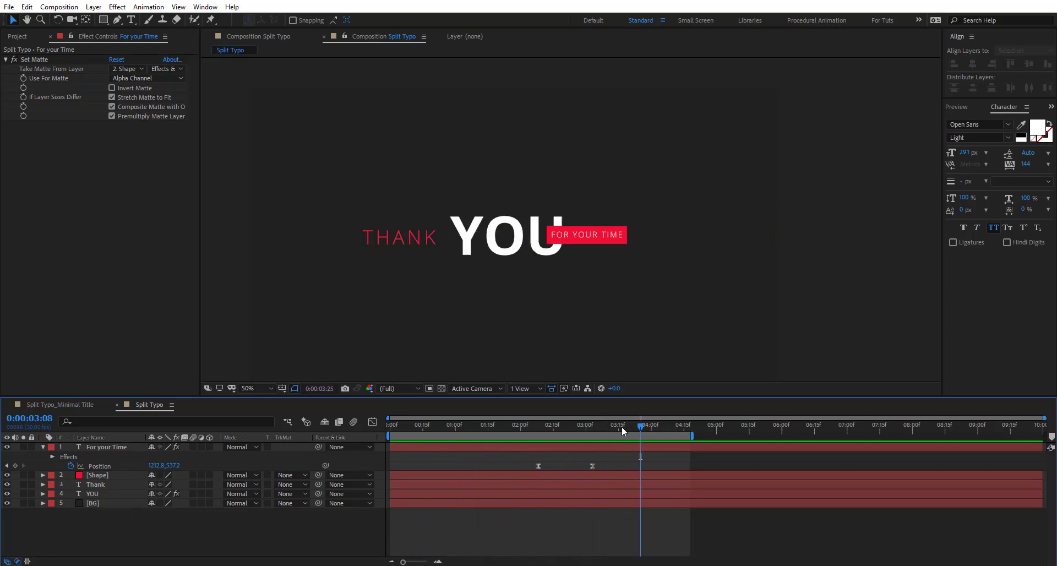
# Step: Add a holding Mask Path keyframe on the Shape layer and place it at about 0:00:03:20
pyautogui.click(43, 446)
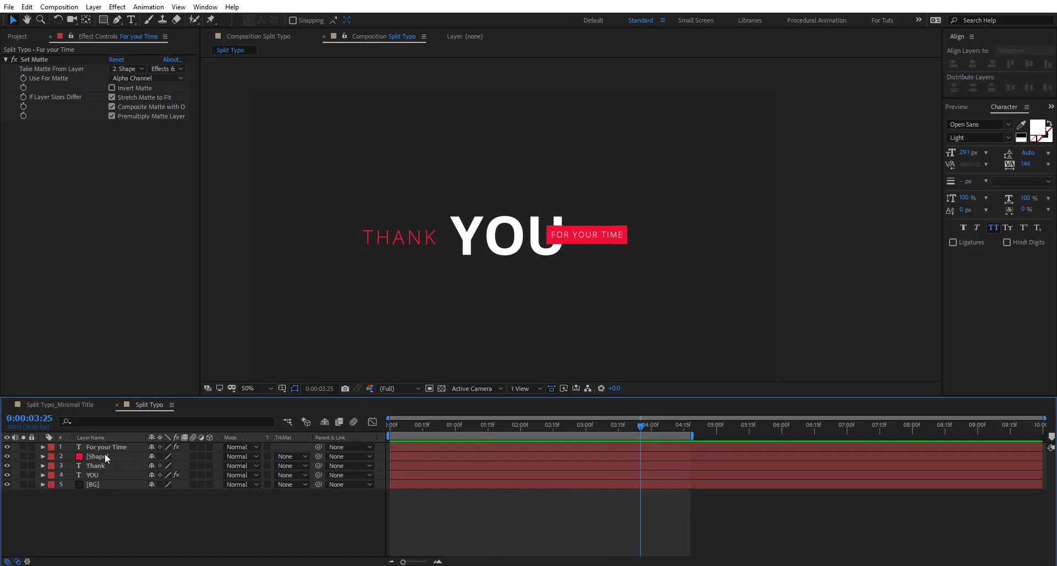
pyautogui.click(105, 456)
pyautogui.press('m')
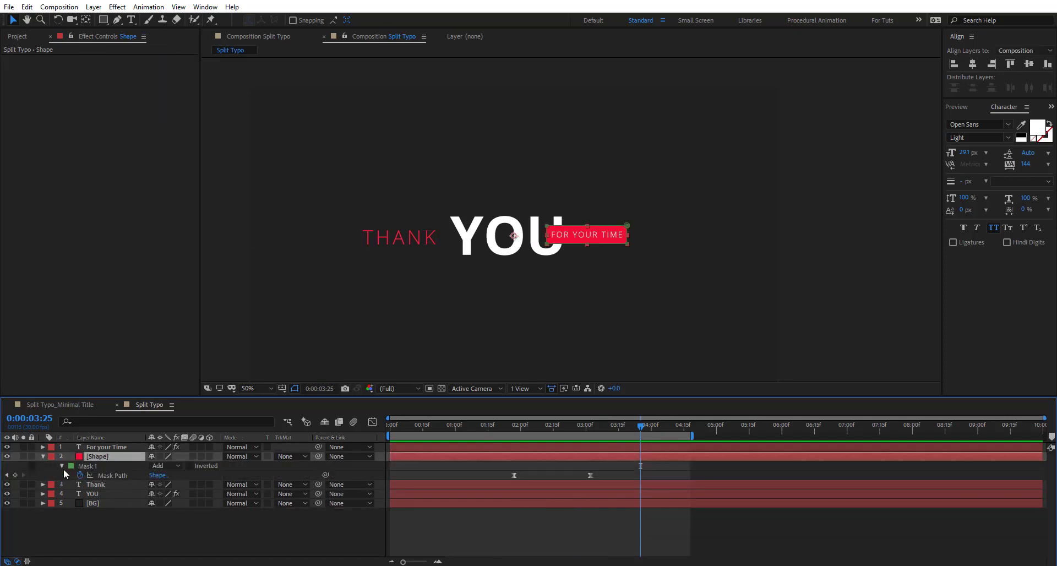
pyautogui.click(15, 475)
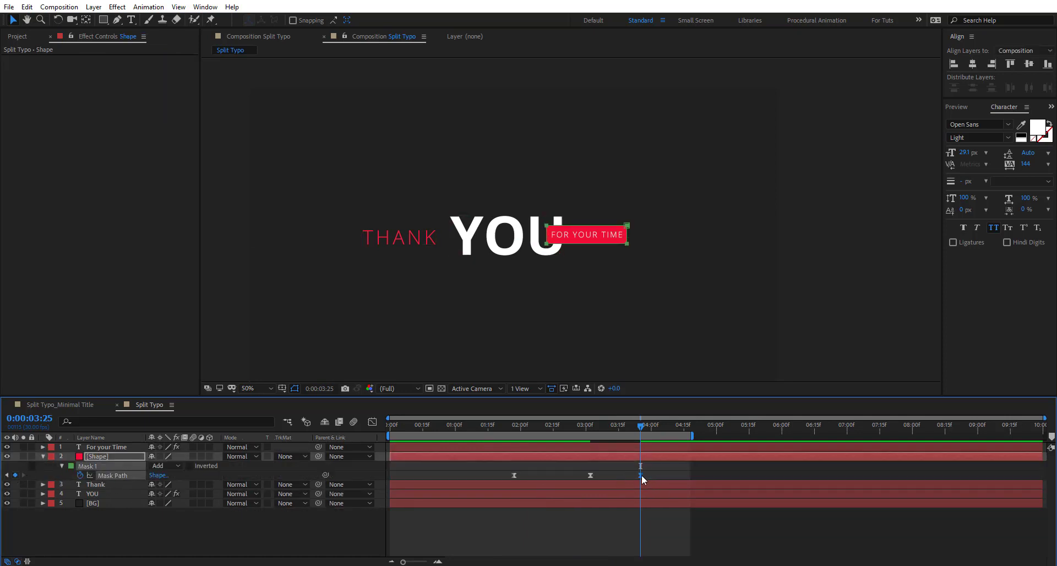
pyautogui.moveTo(640, 432)
pyautogui.mouseDown()
pyautogui.moveTo(514, 432)
pyautogui.moveTo(629, 442)
pyautogui.mouseUp()
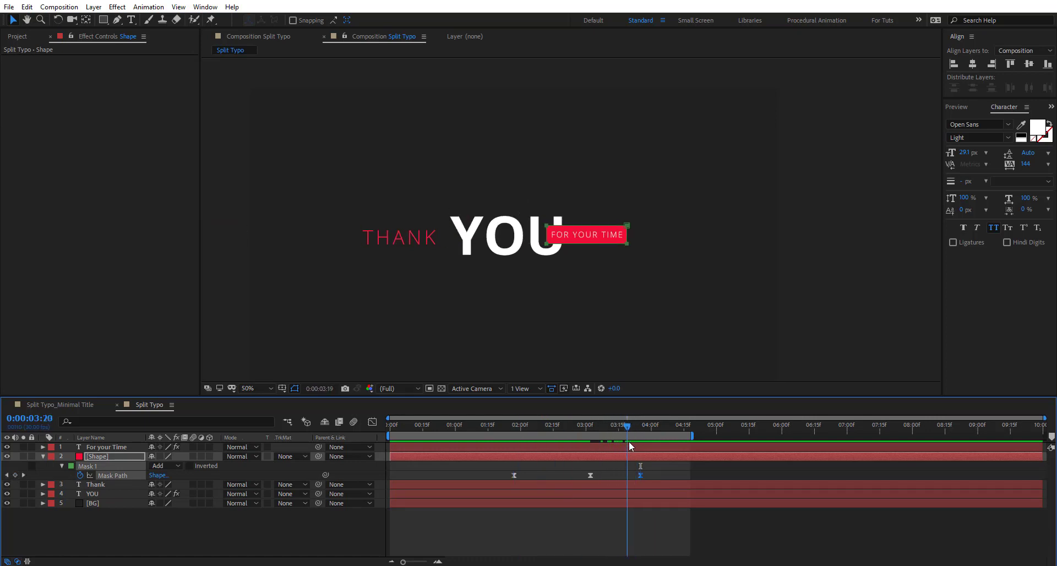
pyautogui.click(631, 474)
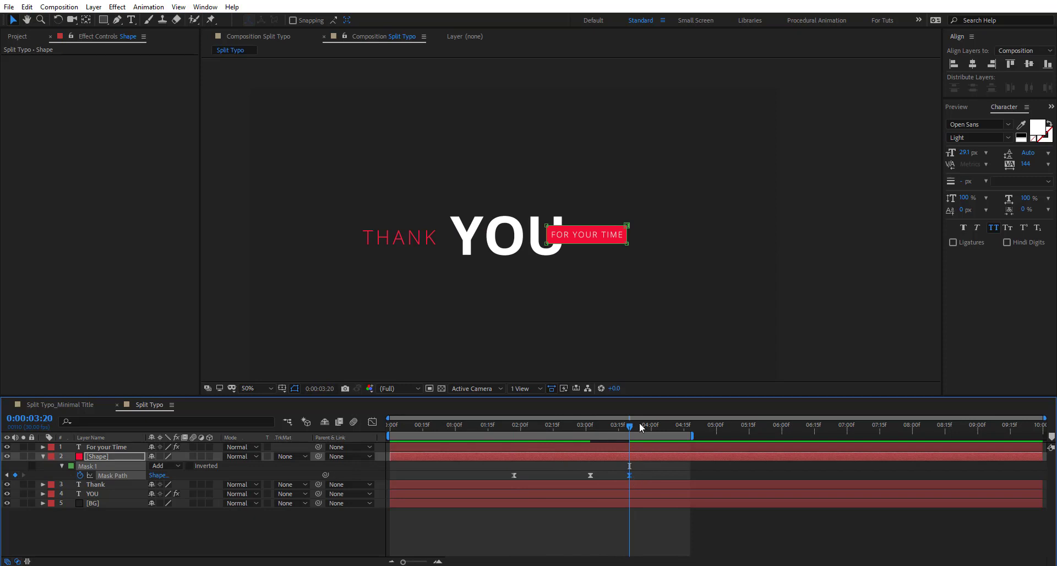
# Step: At 0:00:04:03, make the Shape mask taller in both directions, extend its right edge, and pull its left edge in to the end of YOU
pyautogui.moveTo(632, 427); pyautogui.dragTo(630, 430)
pyautogui.hotkey('shift', 'pagedown')
pyautogui.press('pagedown')
pyautogui.press('pagedown')
pyautogui.press('pagedown')
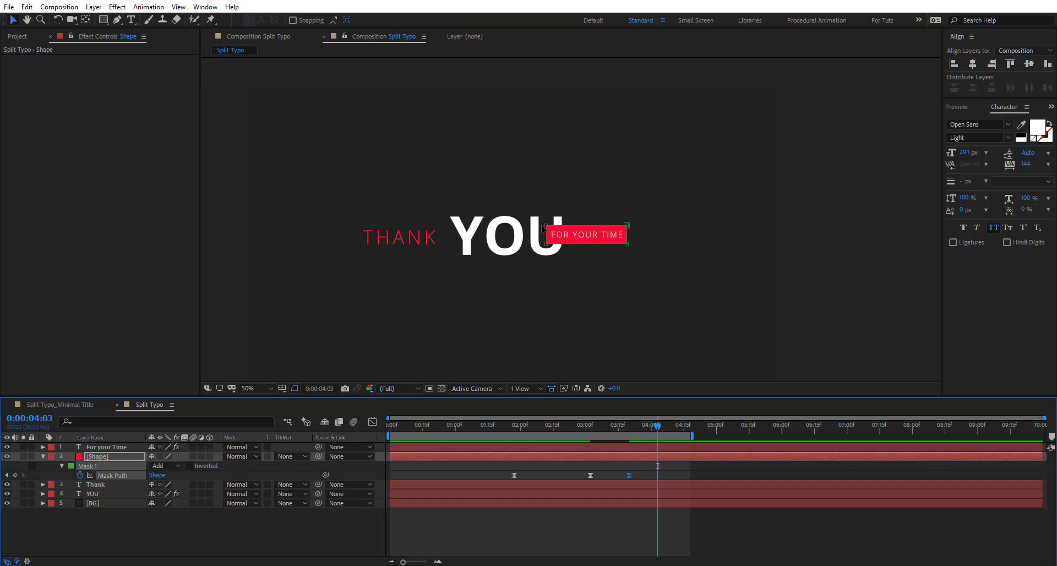
pyautogui.press('/')
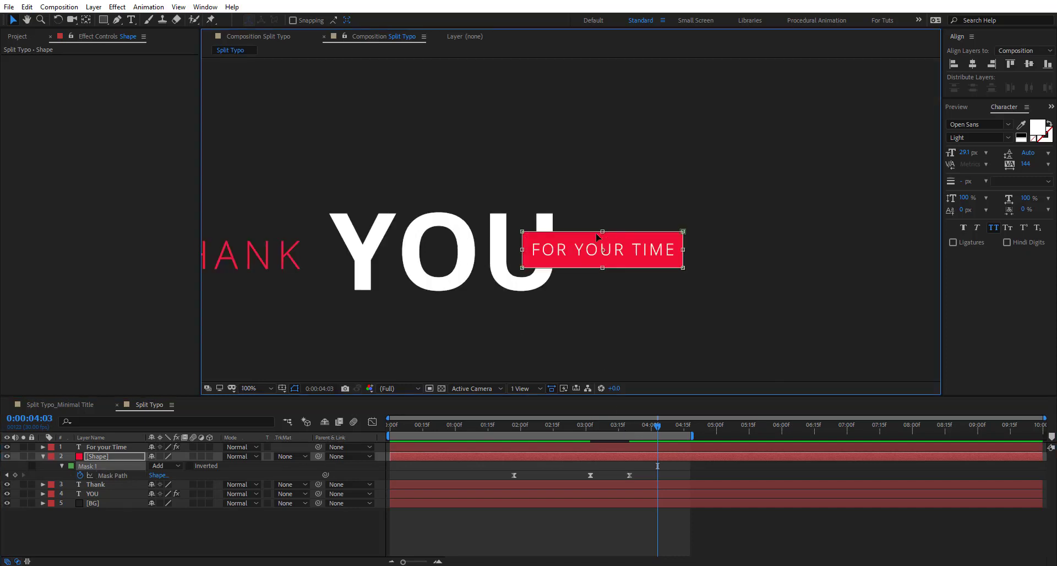
pyautogui.moveTo(604, 232); pyautogui.dragTo(605, 207)
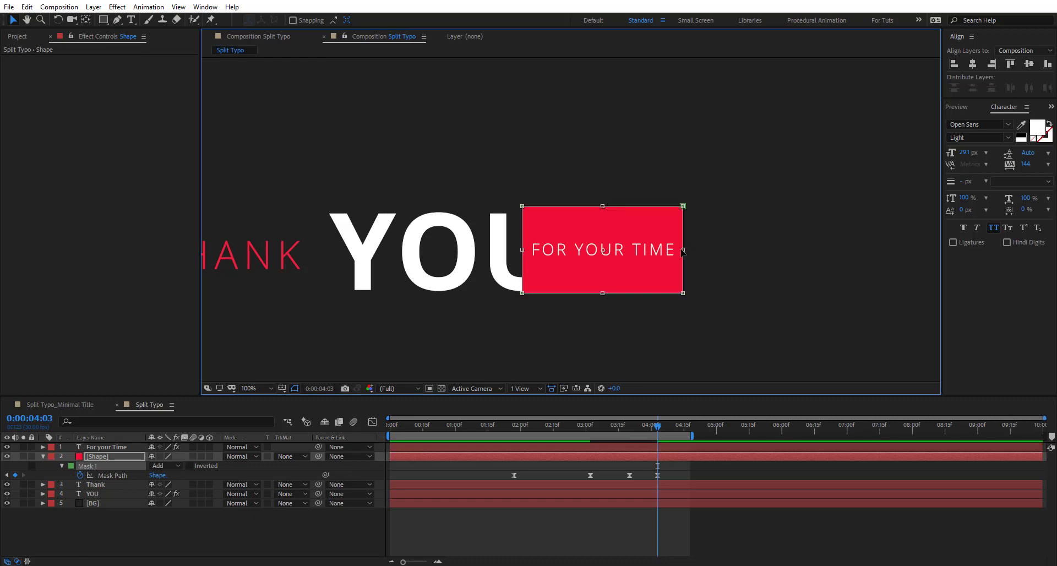
pyautogui.moveTo(703, 252); pyautogui.dragTo(705, 251)
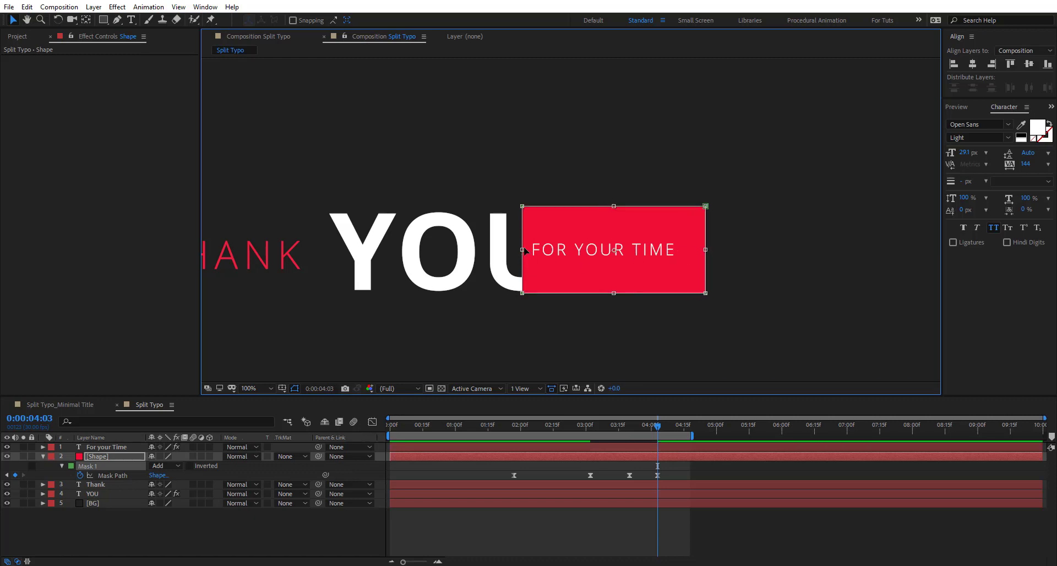
pyautogui.moveTo(522, 249); pyautogui.dragTo(554, 250)
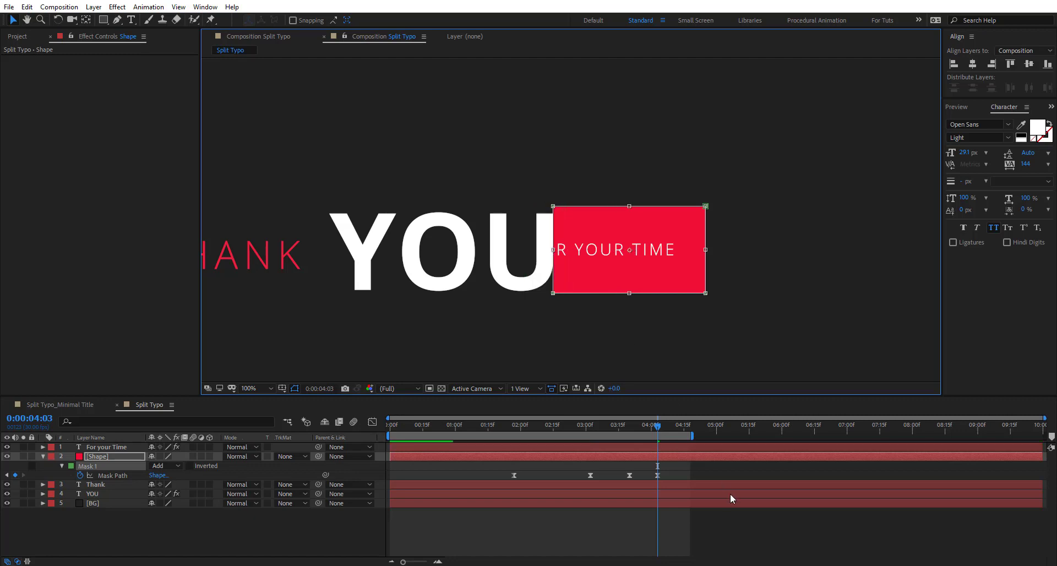
pyautogui.click(708, 517)
# Step: Add a holding Position keyframe to For your Time and shift it to 0:00:04:02, one frame before the bar's enlarged Mask Path keyframe
pyautogui.click(636, 447)
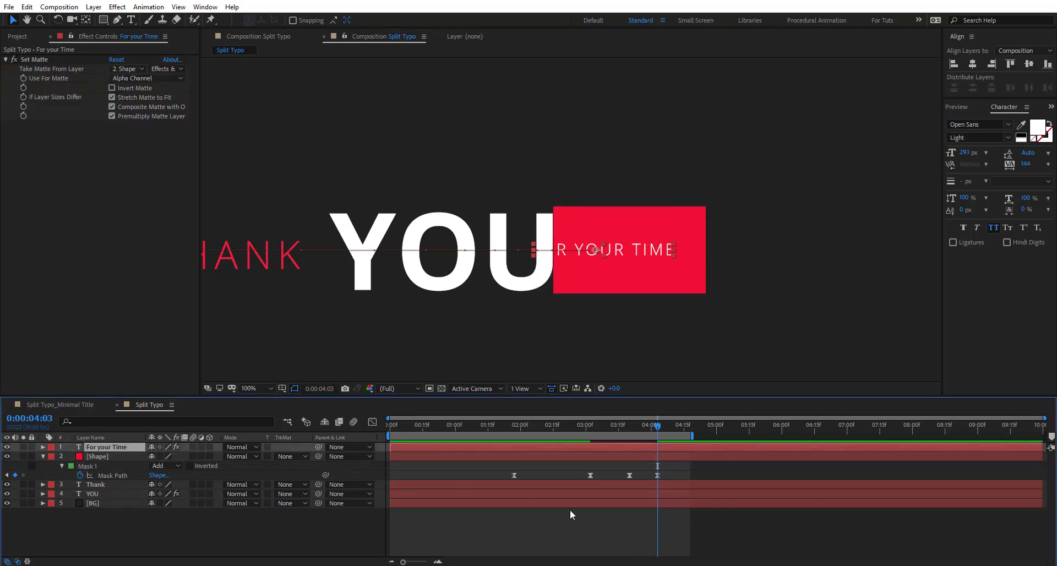
pyautogui.press('p')
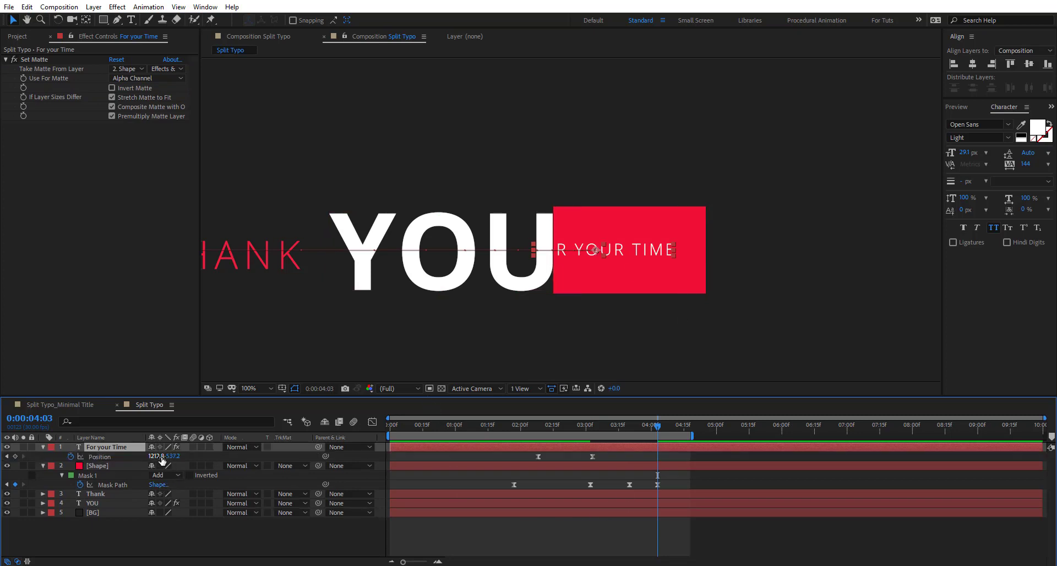
pyautogui.click(15, 456)
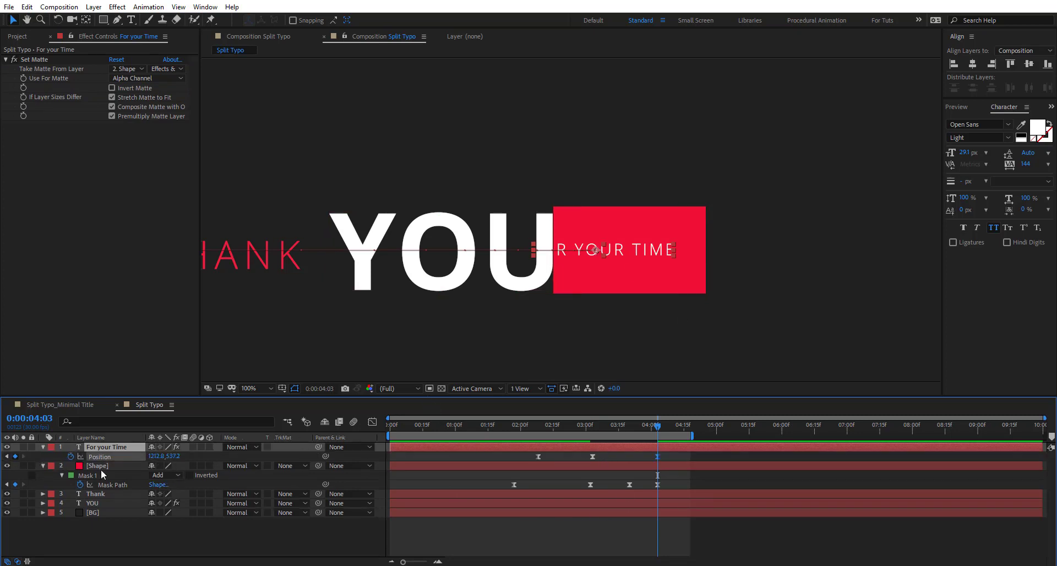
pyautogui.moveTo(658, 457)
pyautogui.mouseDown()
pyautogui.moveTo(640, 460)
pyautogui.moveTo(656, 461)
pyautogui.mouseUp()
pyautogui.press('pageup')
pyautogui.click(439, 562)
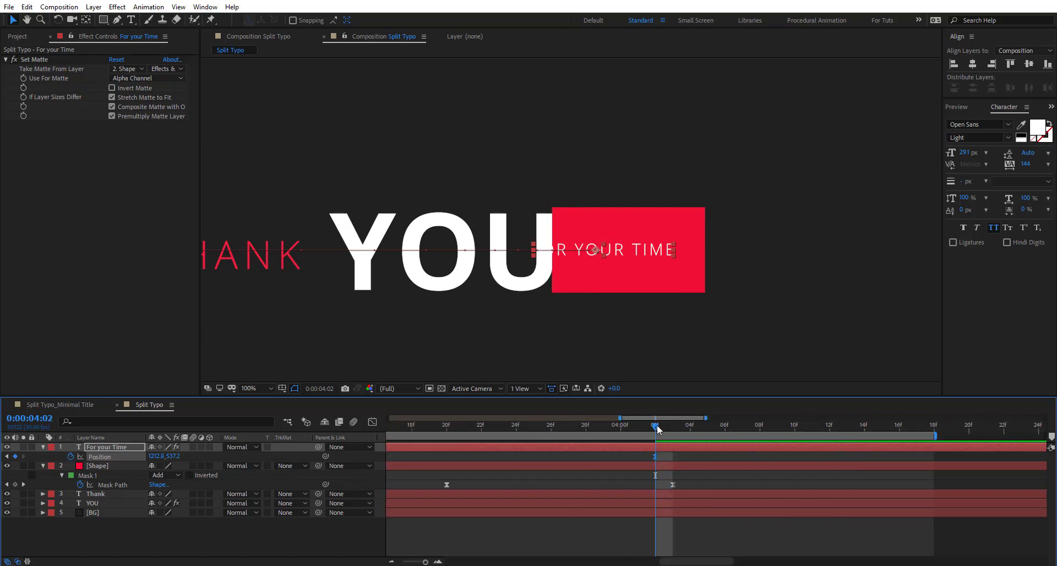
# Step: Set the Position X of For your Time to 1255.8 at 0:00:04:03 so the text sits inside the enlarged bar
pyautogui.moveTo(657, 424); pyautogui.dragTo(676, 428)
pyautogui.moveTo(159, 456); pyautogui.dragTo(184, 459)
pyautogui.click(710, 540)
# Step: At 0:00:04:13, stretch the Shape mask's left edge across THANK YOU and pull its right edge back to the start of FOR YOUR TIME
pyautogui.scroll(-4, 536, 479)
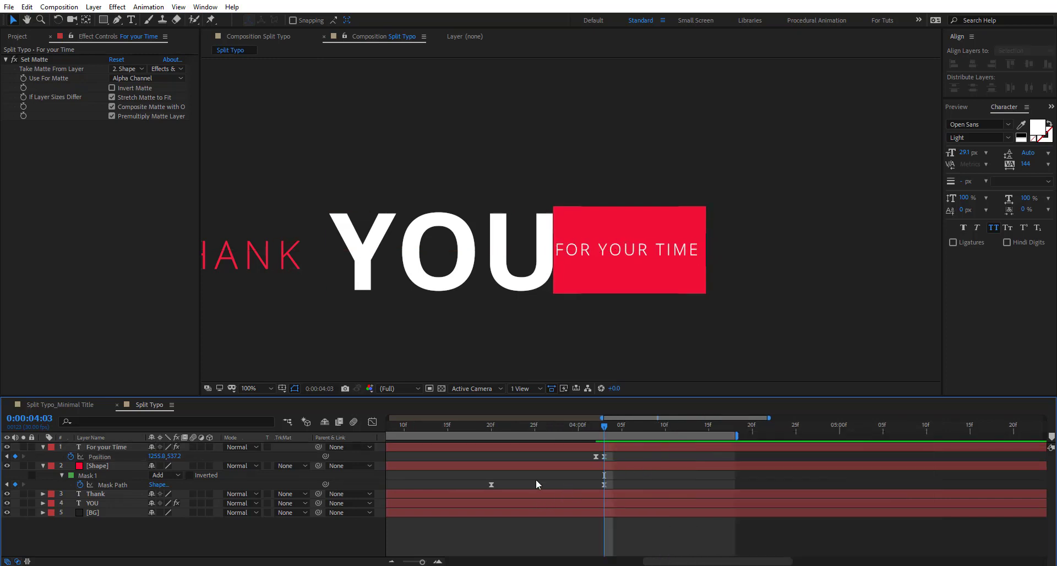
pyautogui.click(569, 425)
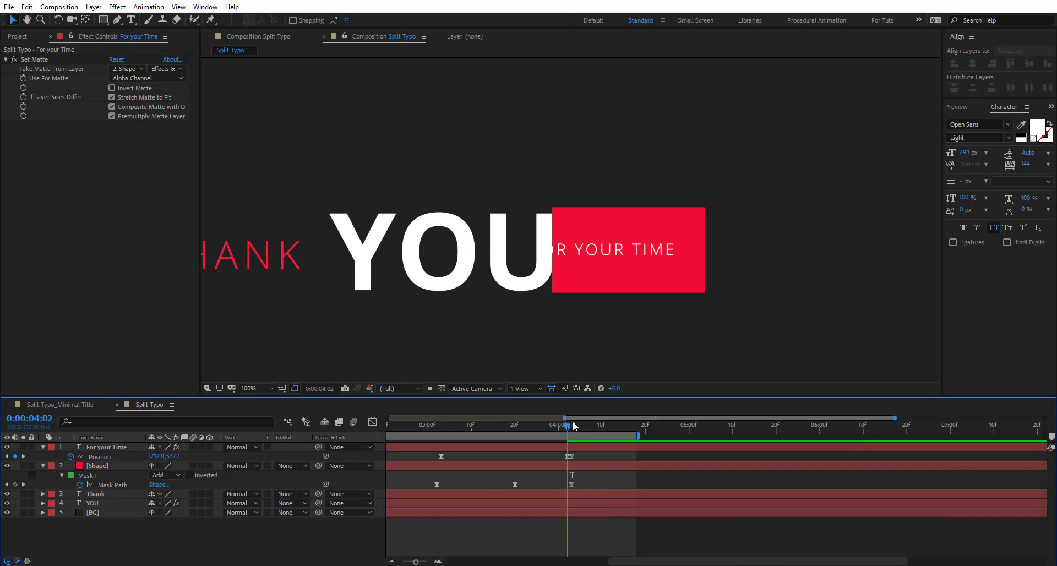
pyautogui.moveTo(573, 425); pyautogui.dragTo(577, 426)
pyautogui.hotkey('shift', 'pagedown')
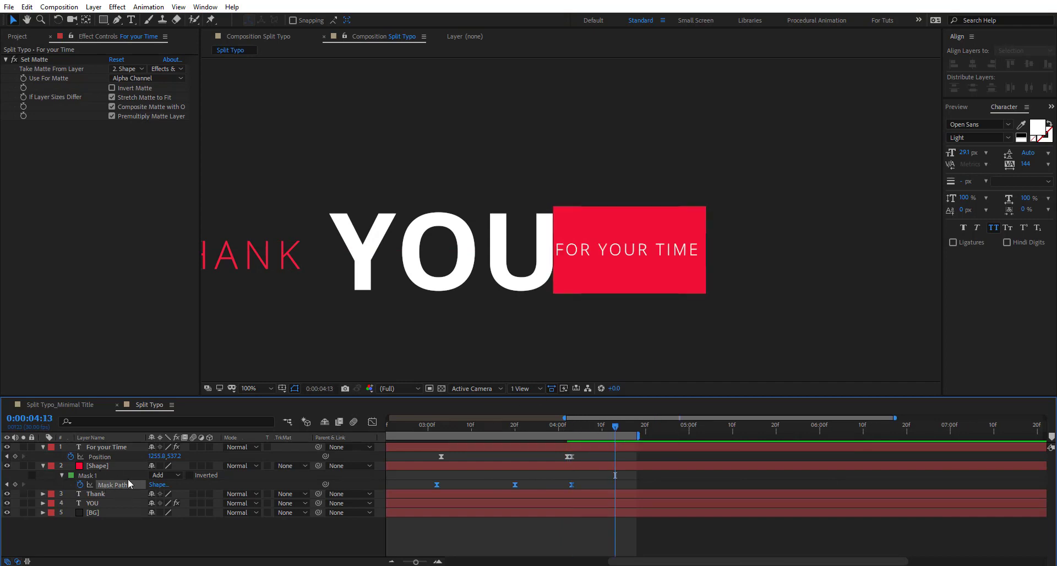
pyautogui.click(104, 484)
pyautogui.doubleClick(553, 206)
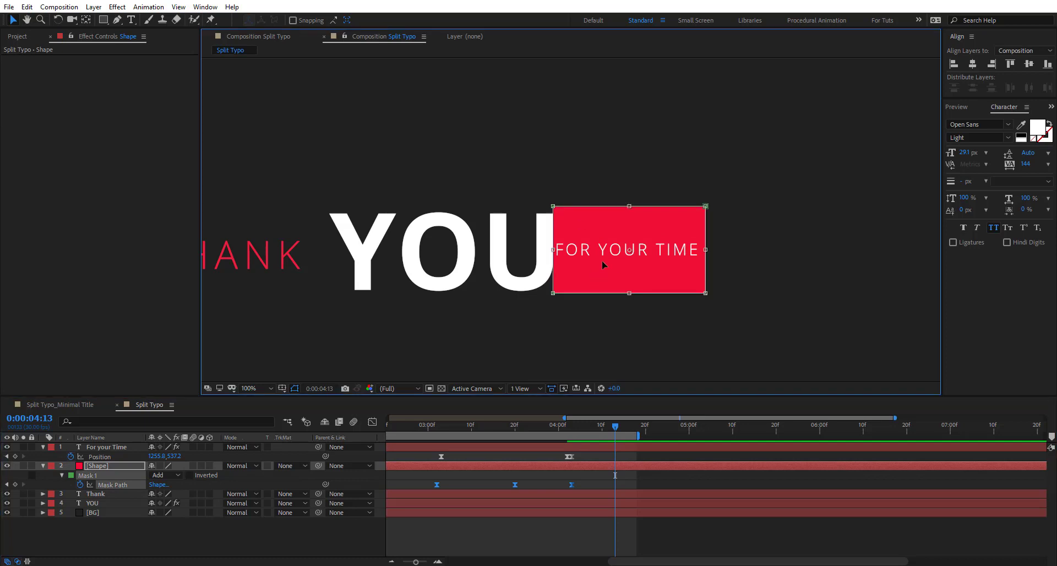
pyautogui.scroll(-1, 602, 262)
pyautogui.moveTo(562, 236); pyautogui.dragTo(361, 236)
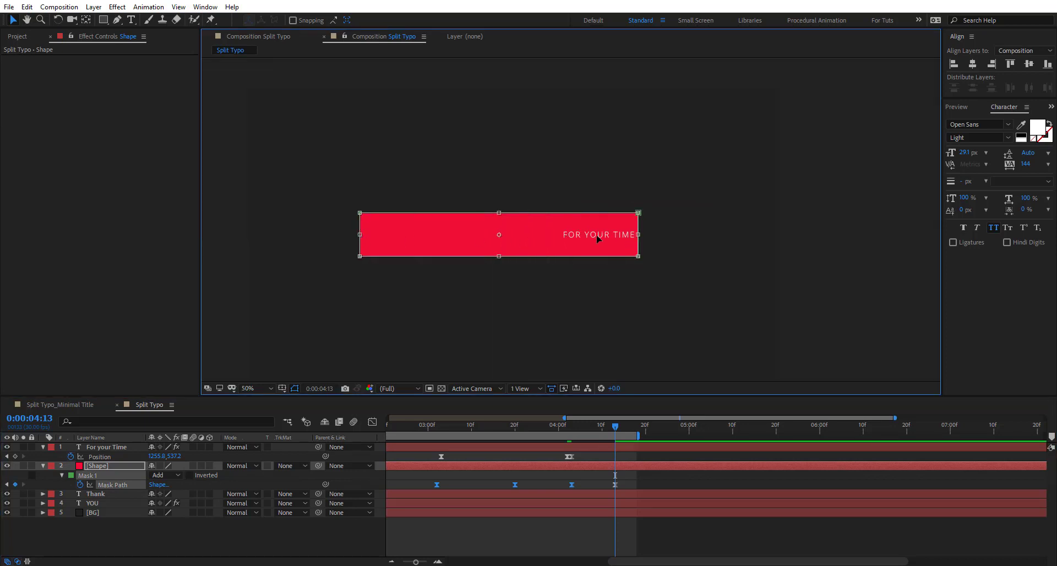
pyautogui.moveTo(598, 237); pyautogui.dragTo(566, 239)
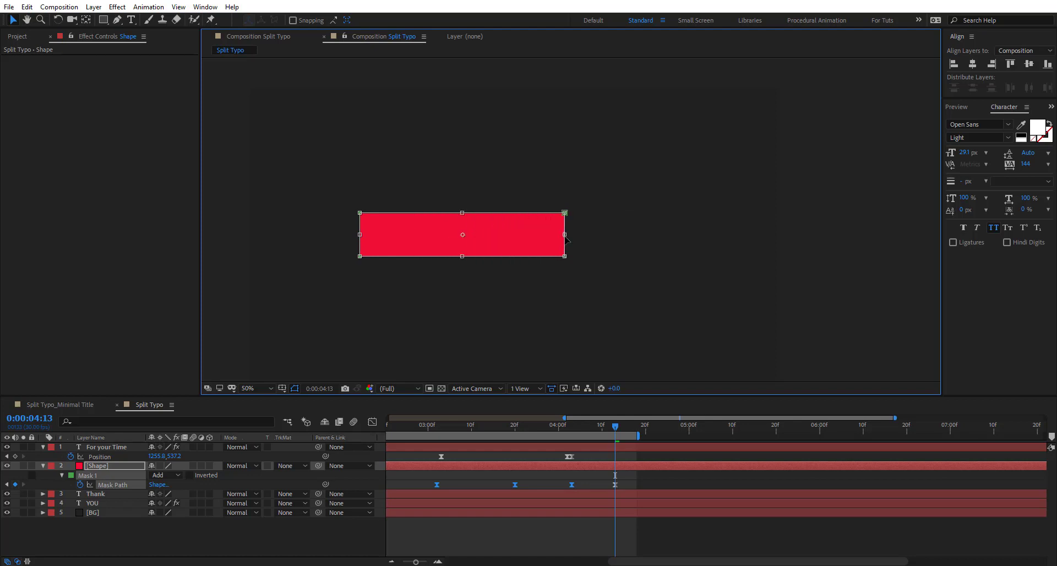
pyautogui.click(661, 534)
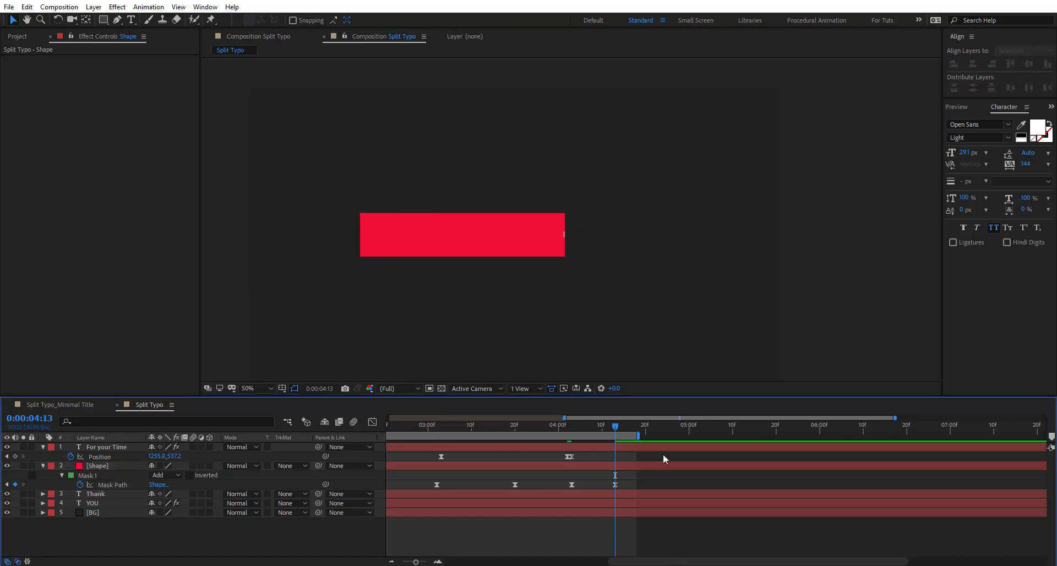
# Step: Trim the end of the For your Time layer to about 0:00:04:12 to remove the text sliver at the bar's edge
pyautogui.click(622, 448)
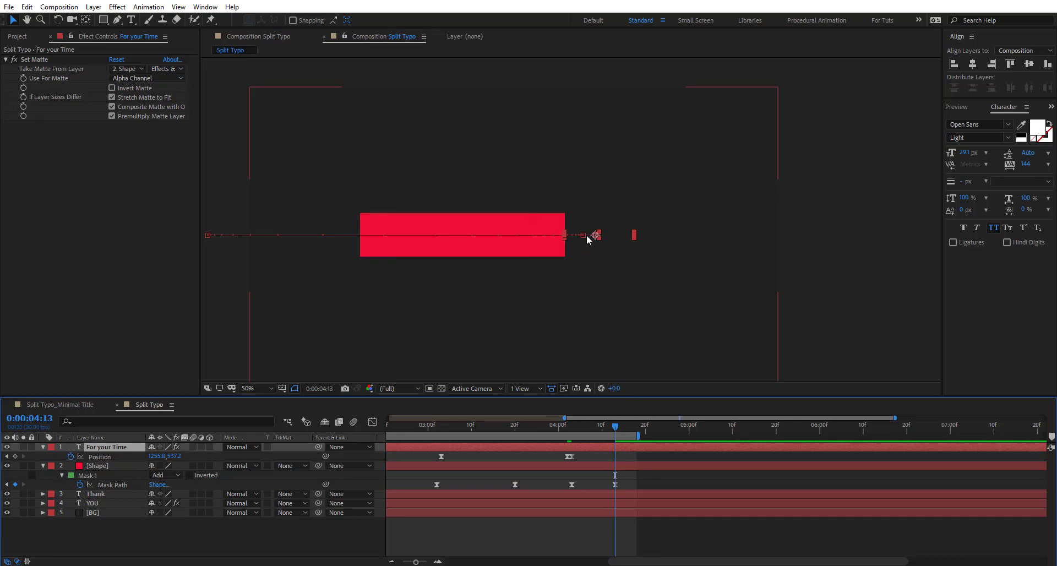
pyautogui.scroll(2, 586, 234)
pyautogui.scroll(2, 586, 233)
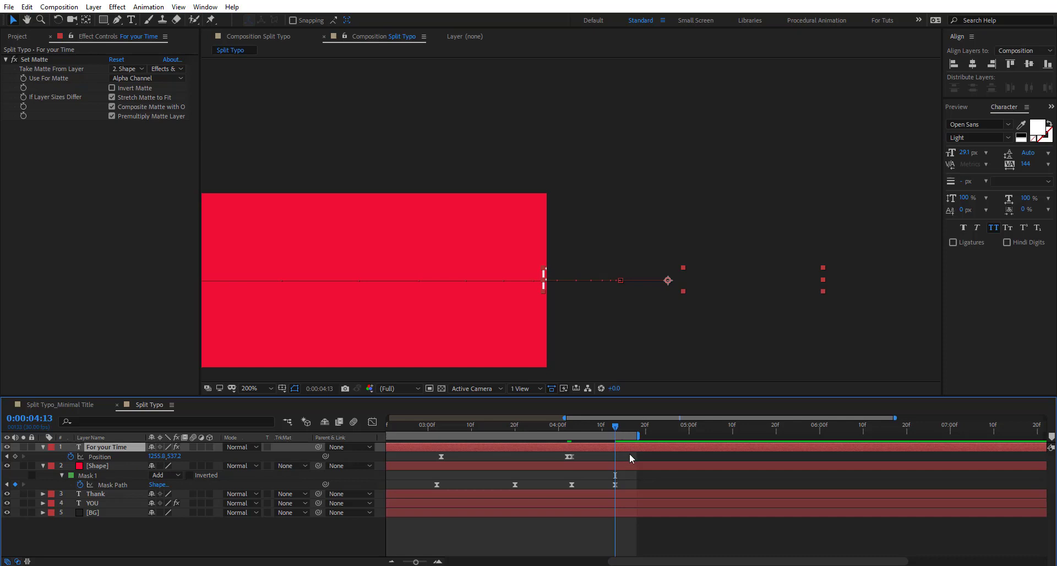
pyautogui.hotkey('alt', ']')
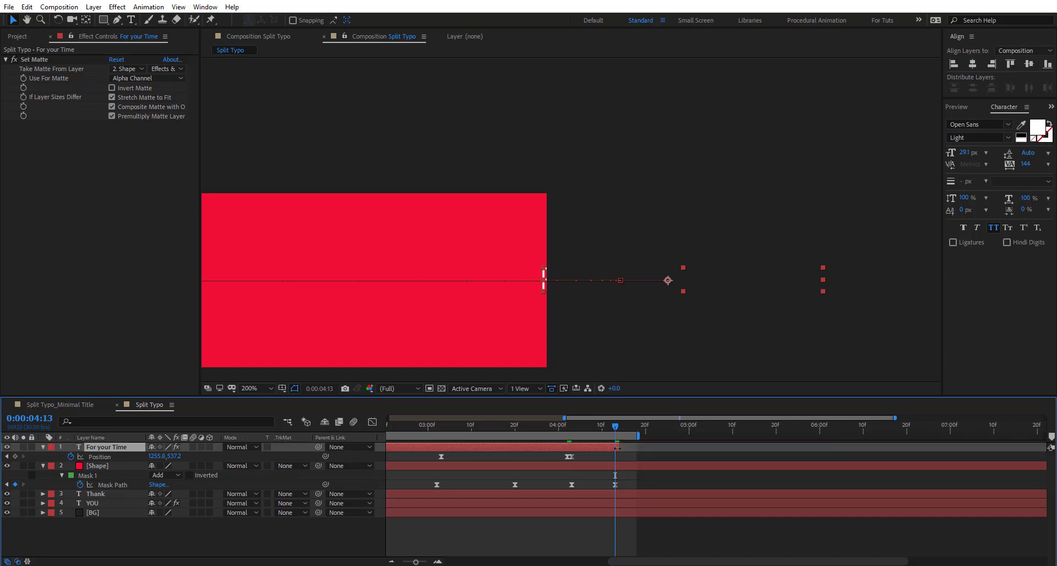
pyautogui.moveTo(618, 448)
pyautogui.mouseDown()
pyautogui.moveTo(534, 431)
pyautogui.moveTo(617, 443)
pyautogui.mouseUp()
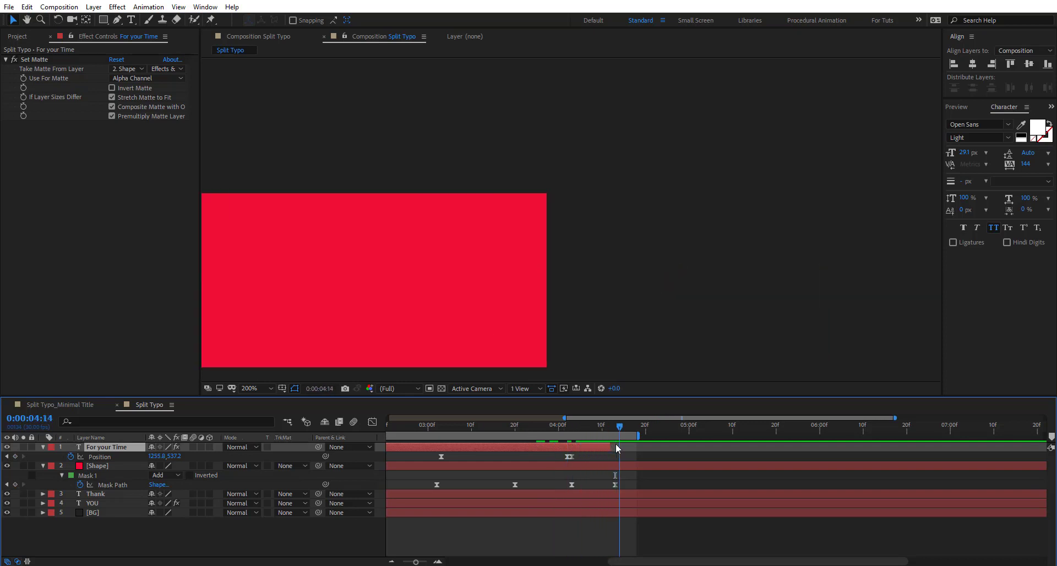
# Step: At 0:00:04:23, keyframe the Shape's Mask Path by pulling the mask's right edge back to its left edge
pyautogui.scroll(-1, 451, 252)
pyautogui.moveTo(351, 253); pyautogui.dragTo(561, 255)
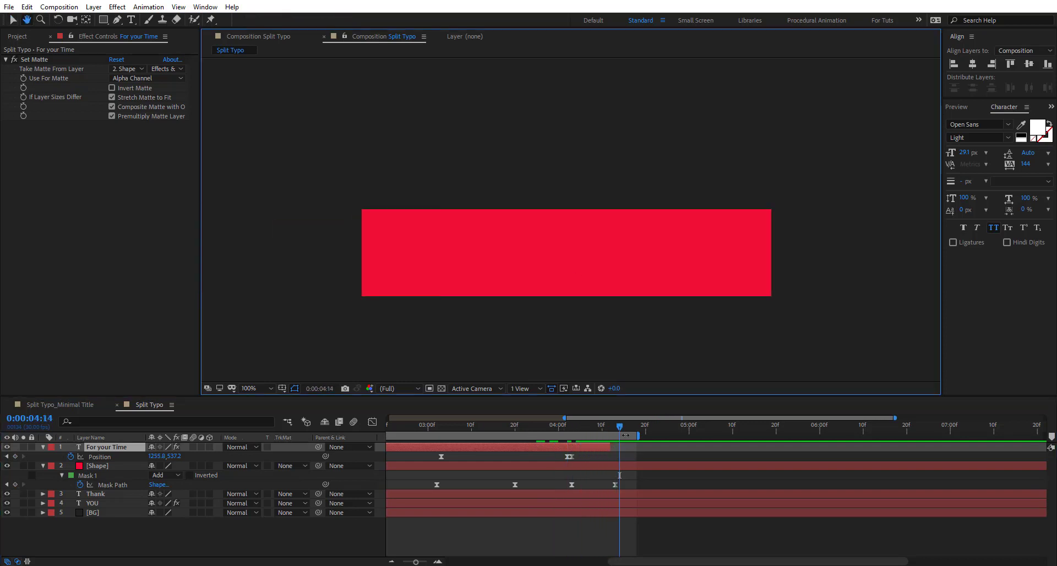
pyautogui.click(614, 431)
pyautogui.hotkey('shift', 'pagedown')
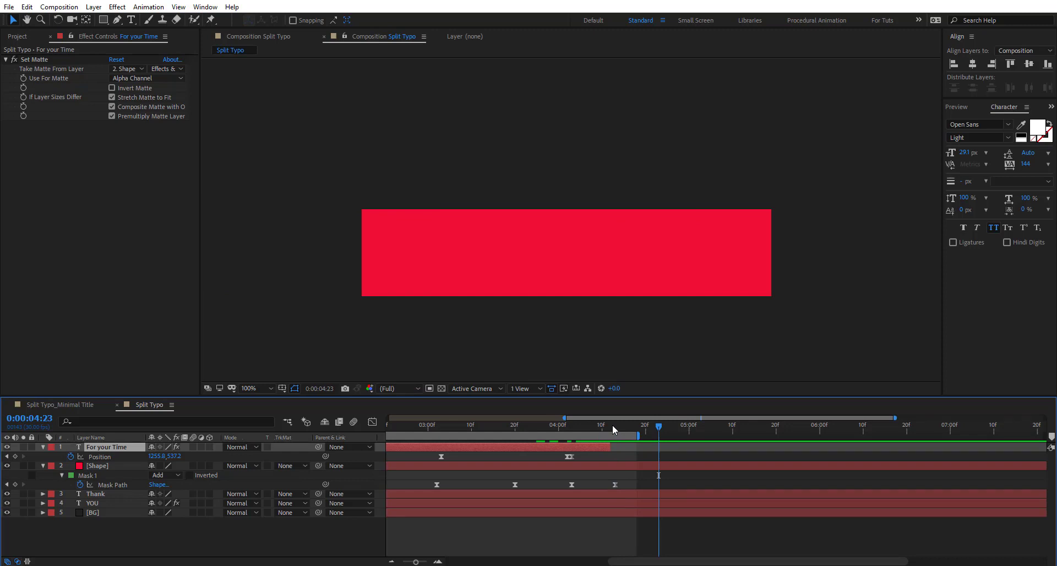
pyautogui.click(111, 486)
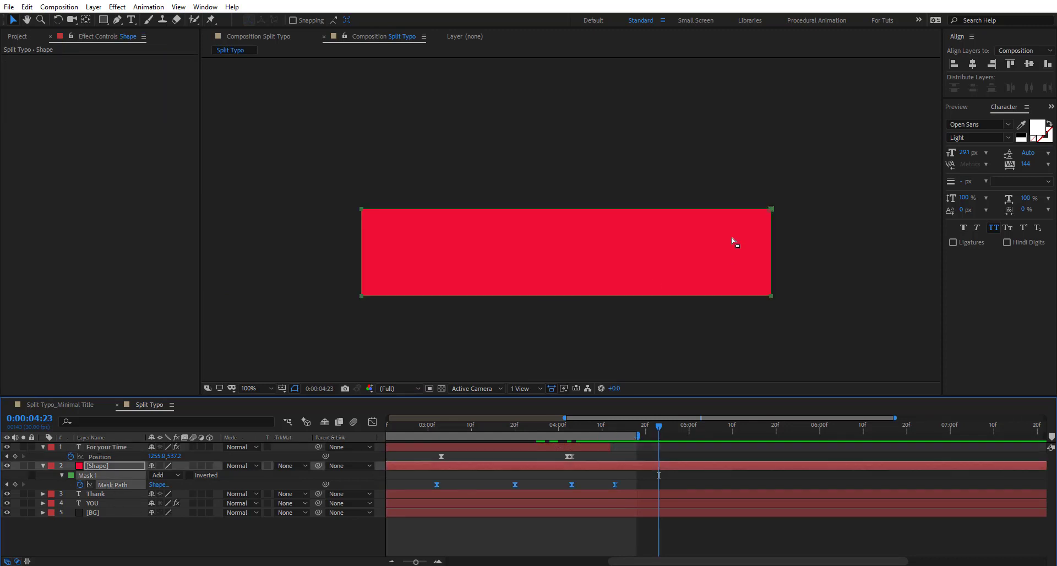
pyautogui.doubleClick(771, 208)
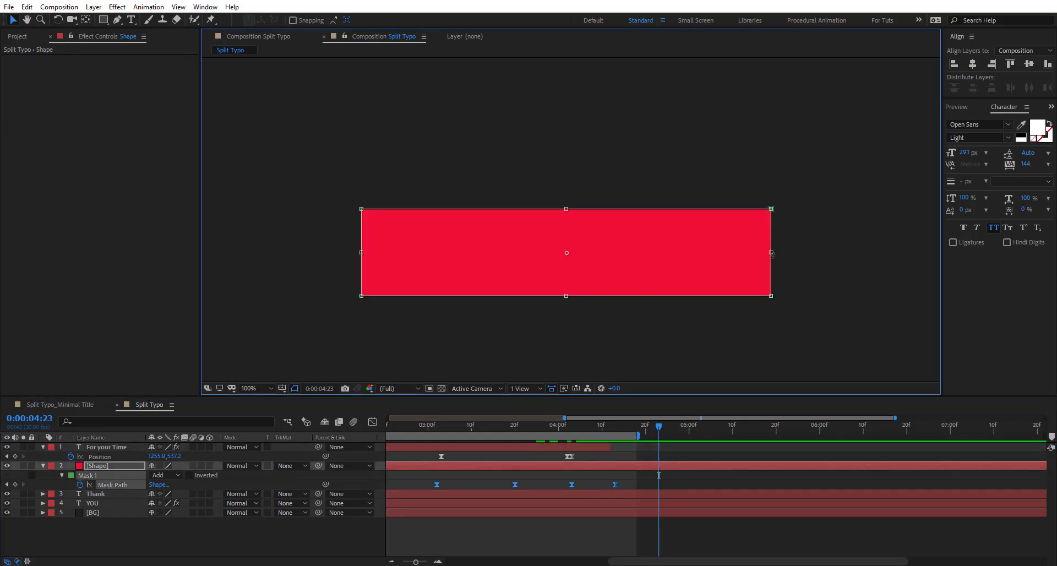
pyautogui.moveTo(770, 252); pyautogui.dragTo(363, 258)
# Step: Close the remaining red sliver beside THANK by aligning the mask's right edge exactly with its left edge
pyautogui.scroll(3, 349, 255)
pyautogui.press('space')
pyautogui.moveTo(356, 302); pyautogui.dragTo(803, 147)
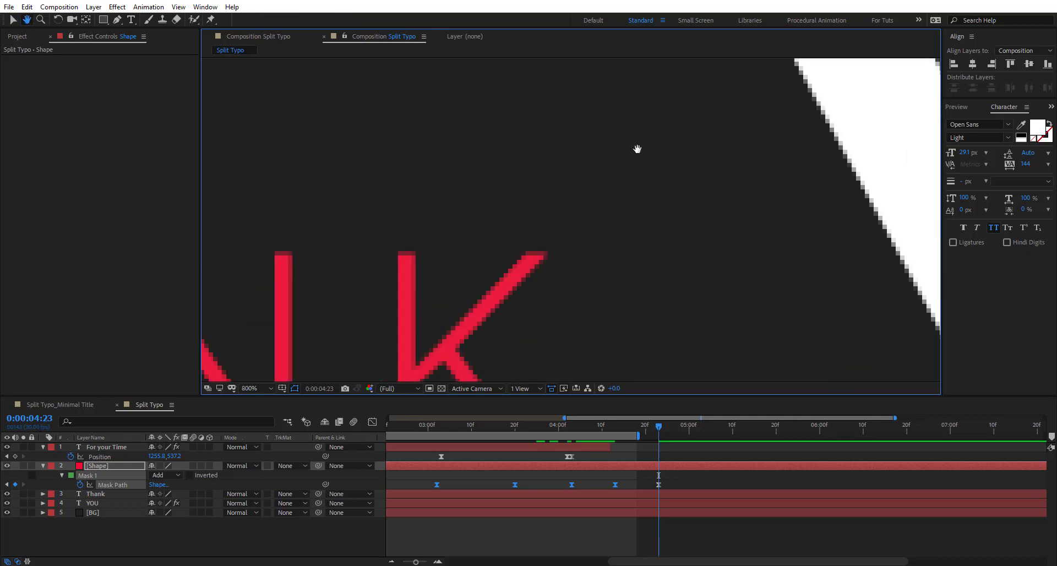
pyautogui.moveTo(275, 352); pyautogui.dragTo(912, 133)
pyautogui.moveTo(570, 262); pyautogui.dragTo(782, 352)
pyautogui.moveTo(240, 187); pyautogui.dragTo(514, 252)
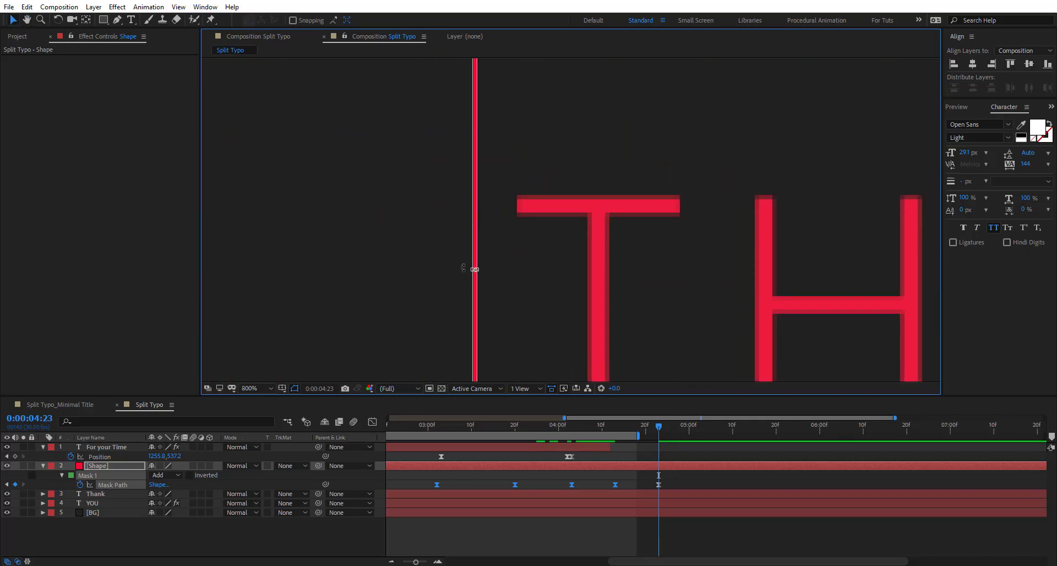
pyautogui.scroll(1, 469, 269)
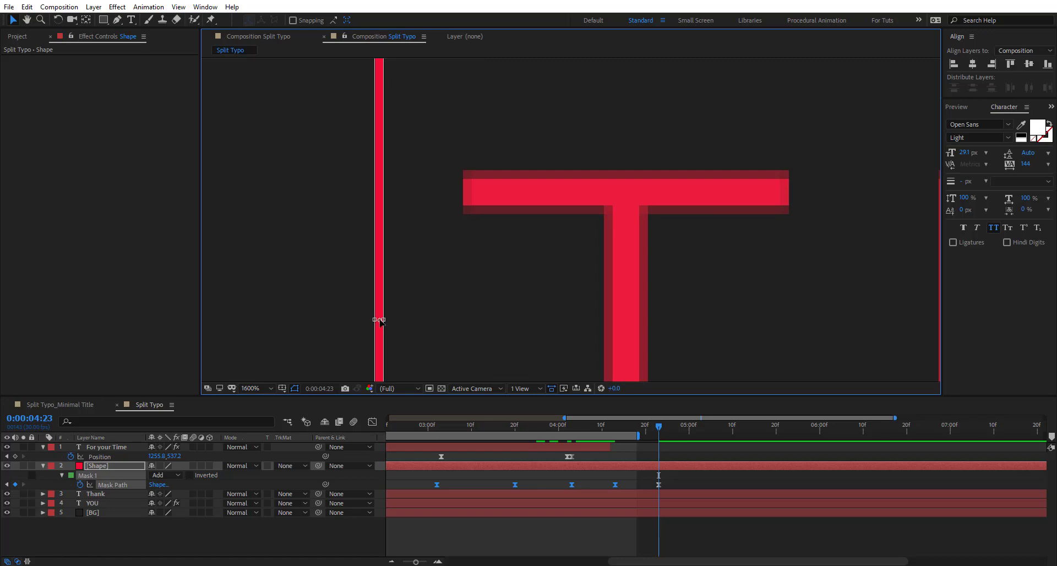
pyautogui.moveTo(380, 320); pyautogui.dragTo(375, 319)
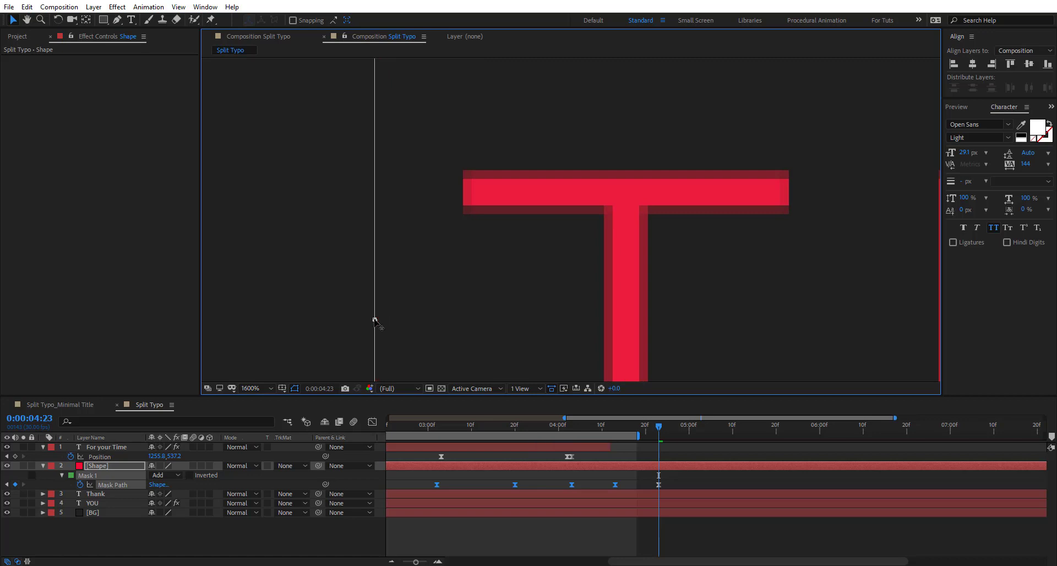
pyautogui.press(',')
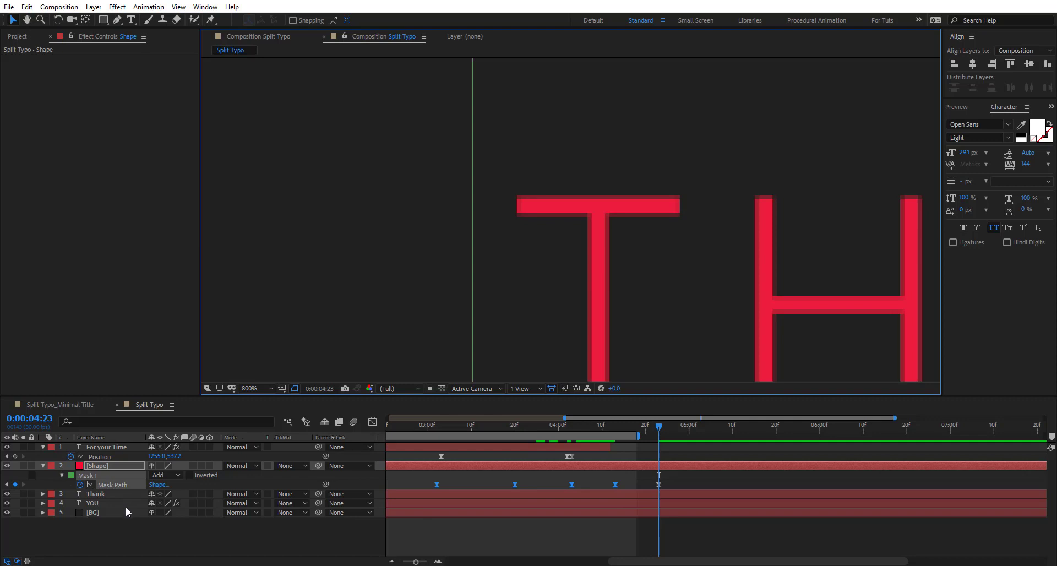
# Step: Trim the ends of the Thank and YOU layers to 0:00:04:23
pyautogui.click(110, 502)
pyautogui.keyDown('ctrl'); pyautogui.click(118, 494); pyautogui.keyUp('ctrl')
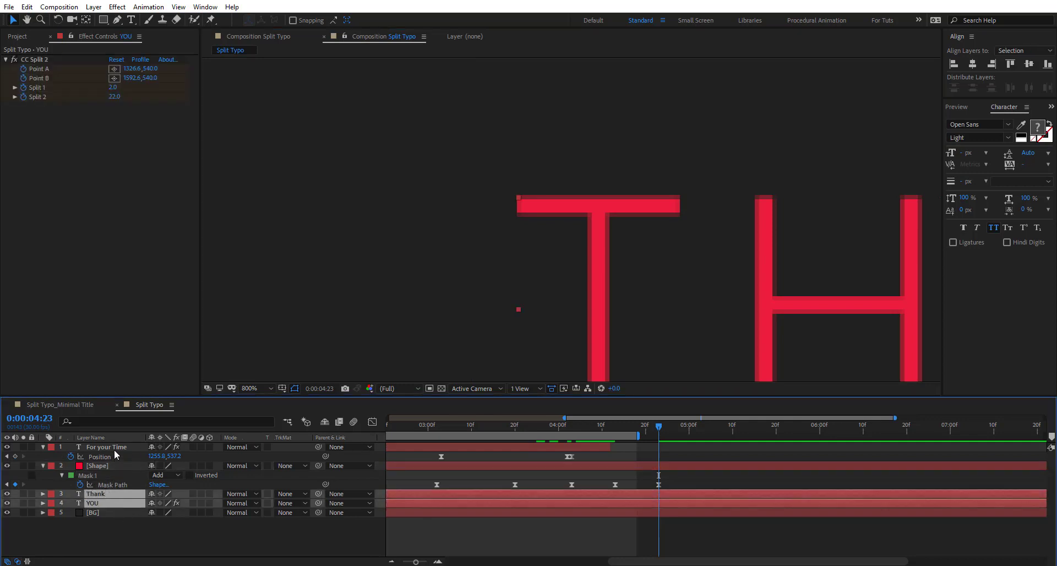
pyautogui.keyDown('shift'); pyautogui.click(114, 448); pyautogui.keyUp('shift')
pyautogui.moveTo(630, 432); pyautogui.dragTo(659, 432)
pyautogui.click(669, 524)
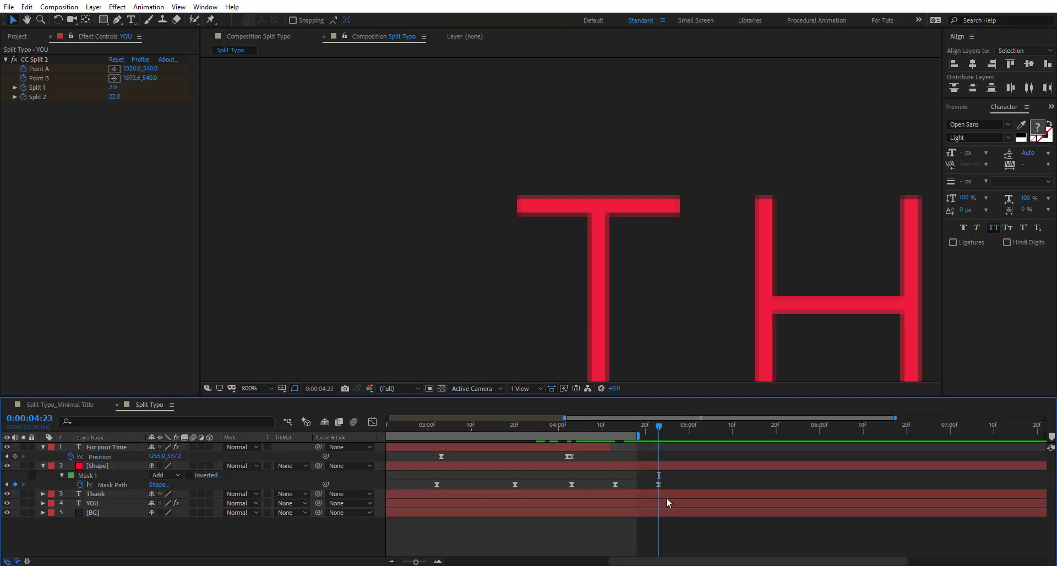
pyautogui.click(666, 503)
pyautogui.keyDown('ctrl'); pyautogui.click(666, 494); pyautogui.keyUp('ctrl')
pyautogui.hotkey('alt', ']')
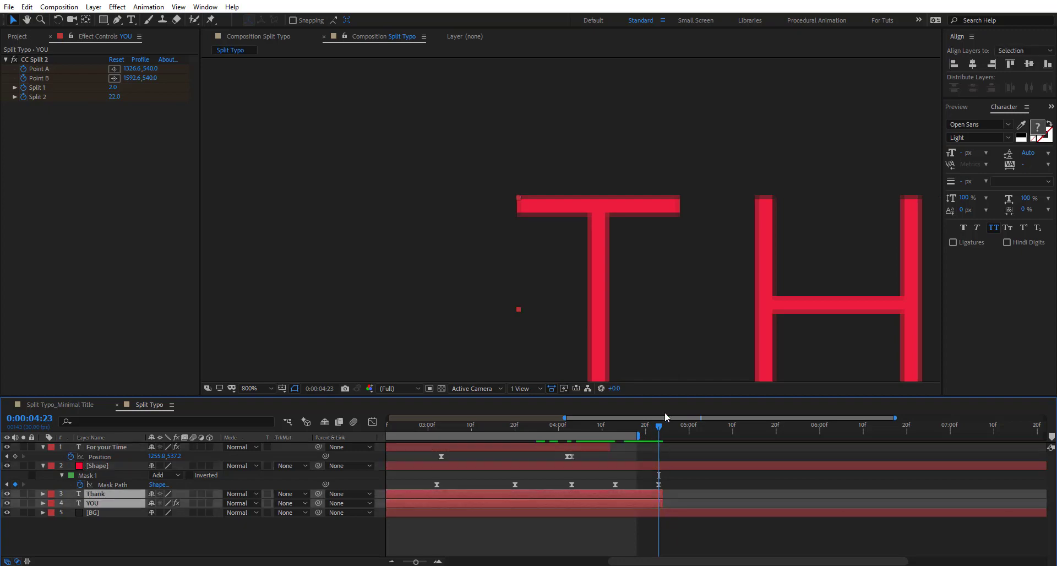
# Step: Trim the ends of the Thank and YOU layers to 0:00:04:13, where the red bar fully covers them
pyautogui.scroll(-3, 646, 252)
pyautogui.press('space')
pyautogui.moveTo(762, 234); pyautogui.dragTo(444, 271)
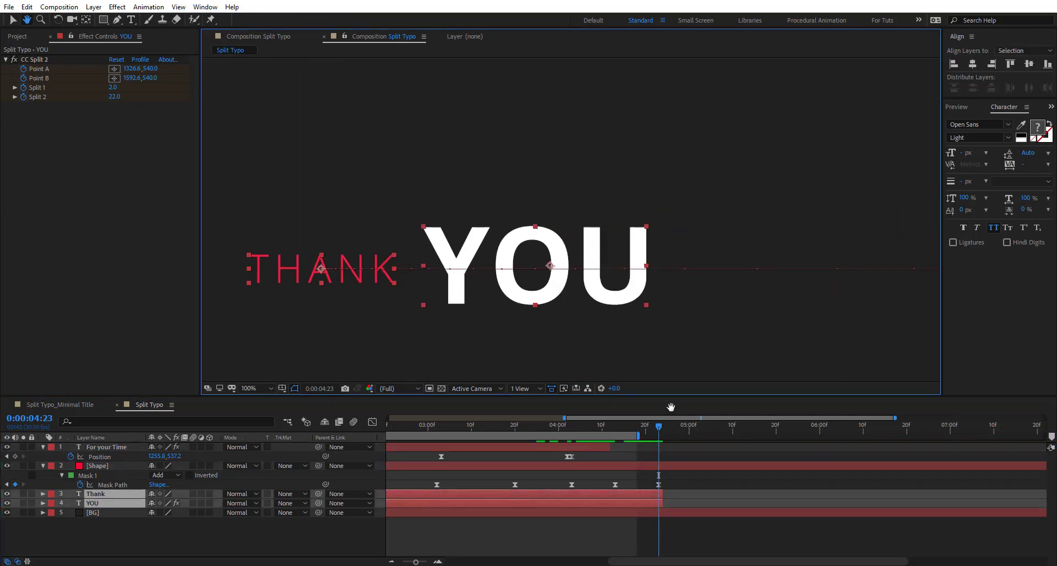
pyautogui.moveTo(659, 435); pyautogui.dragTo(617, 432)
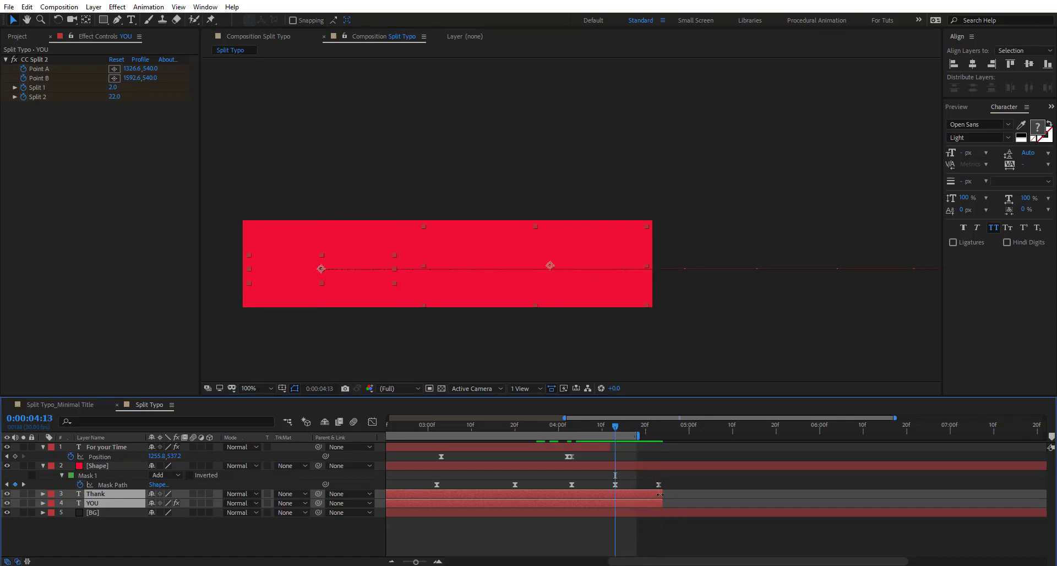
pyautogui.hotkey('alt', ']')
pyautogui.press('pageup')
pyautogui.moveTo(541, 435); pyautogui.dragTo(616, 455)
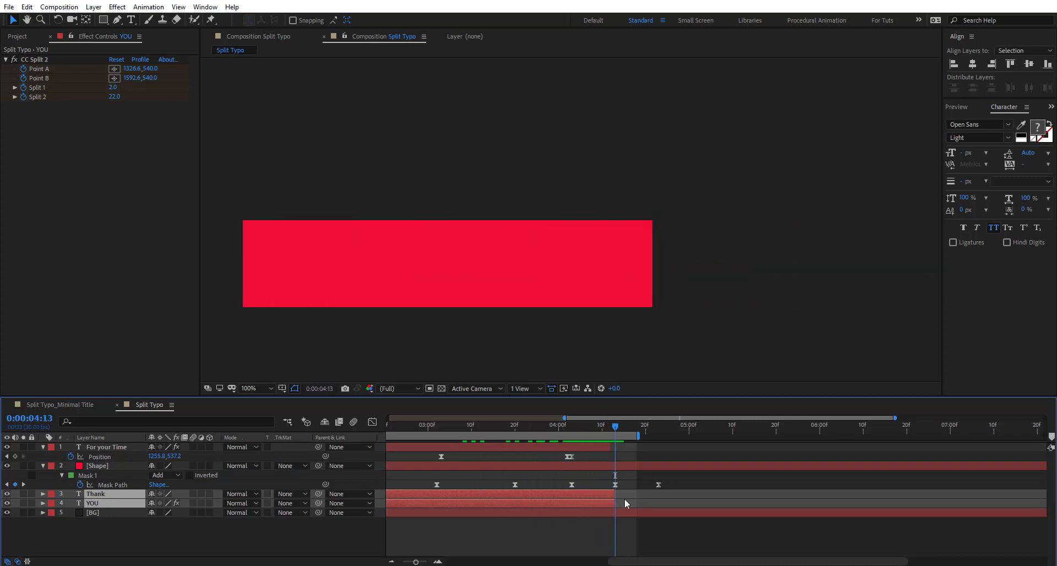
pyautogui.moveTo(615, 493); pyautogui.dragTo(623, 495)
pyautogui.moveTo(617, 433)
pyautogui.mouseDown()
pyautogui.moveTo(673, 433)
pyautogui.moveTo(618, 436)
pyautogui.mouseUp()
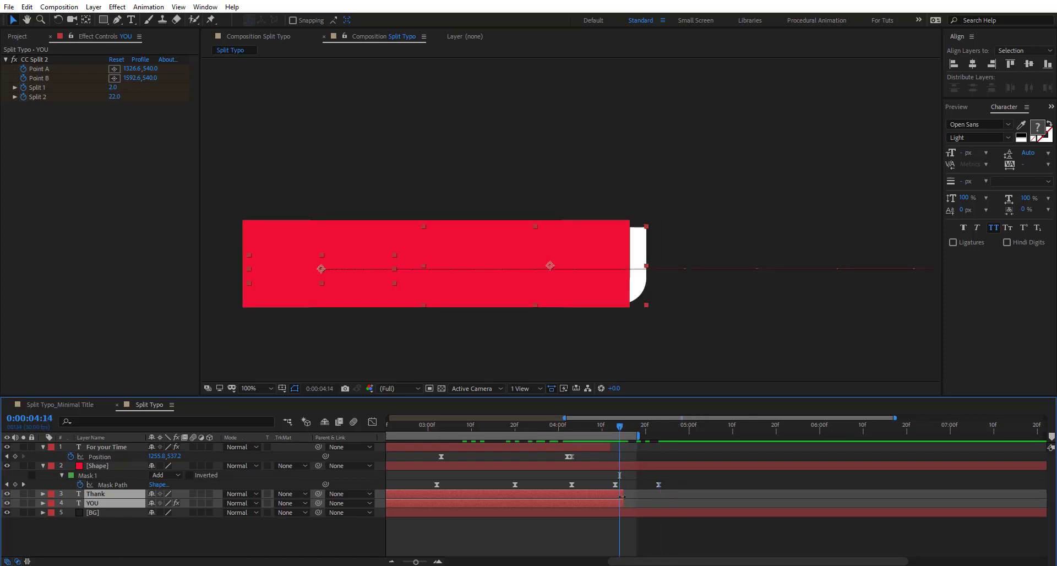
pyautogui.moveTo(623, 495); pyautogui.dragTo(615, 494)
pyautogui.click(684, 477)
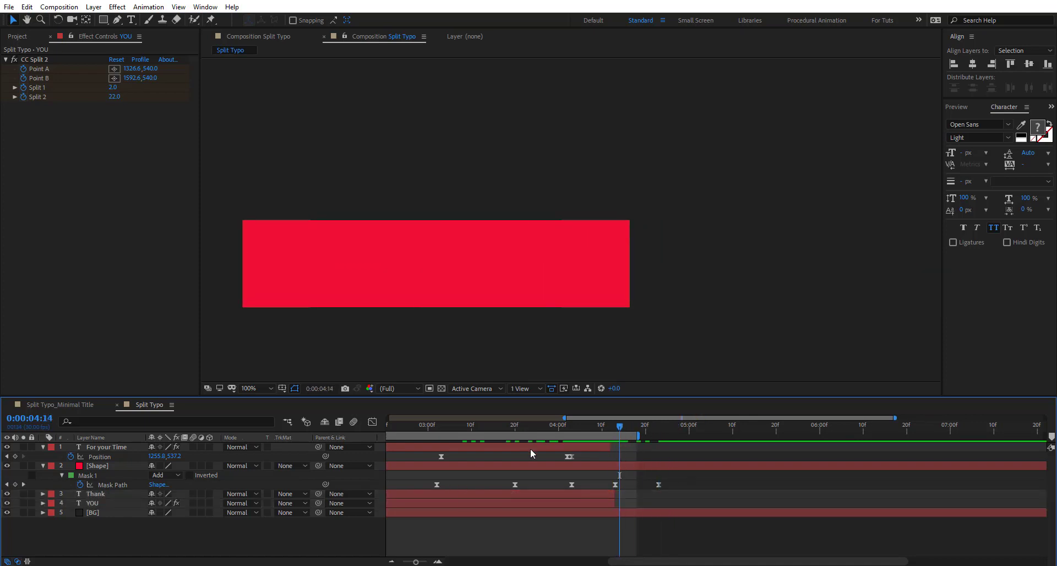
# Step: Fit the composition in the viewer, preview the animation, and extend the work area's end to about 0:00:05:10
pyautogui.moveTo(416, 562); pyautogui.dragTo(401, 562)
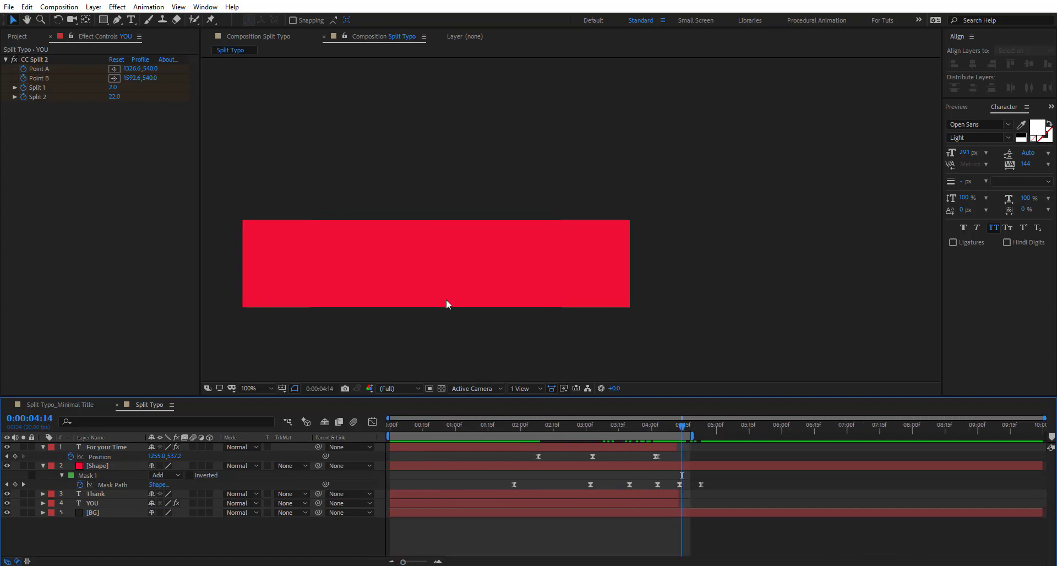
pyautogui.click(264, 388)
pyautogui.click(267, 347)
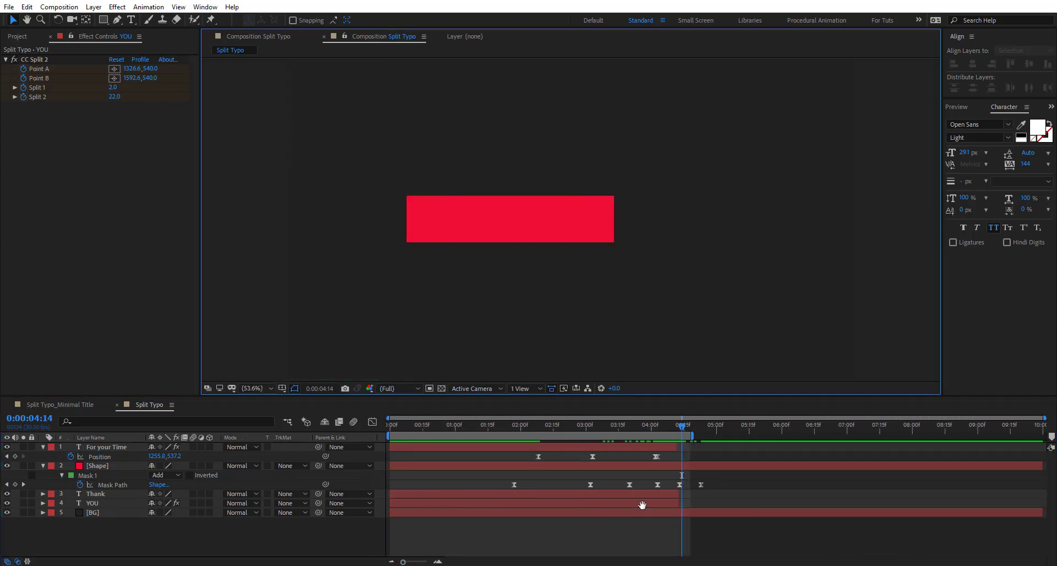
pyautogui.press('space')
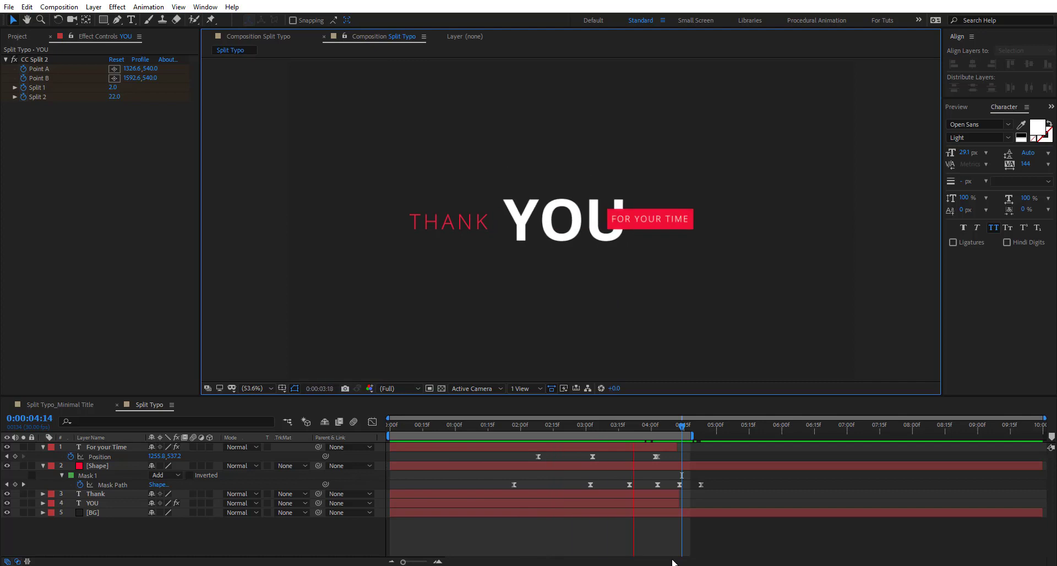
pyautogui.moveTo(690, 548); pyautogui.dragTo(736, 549)
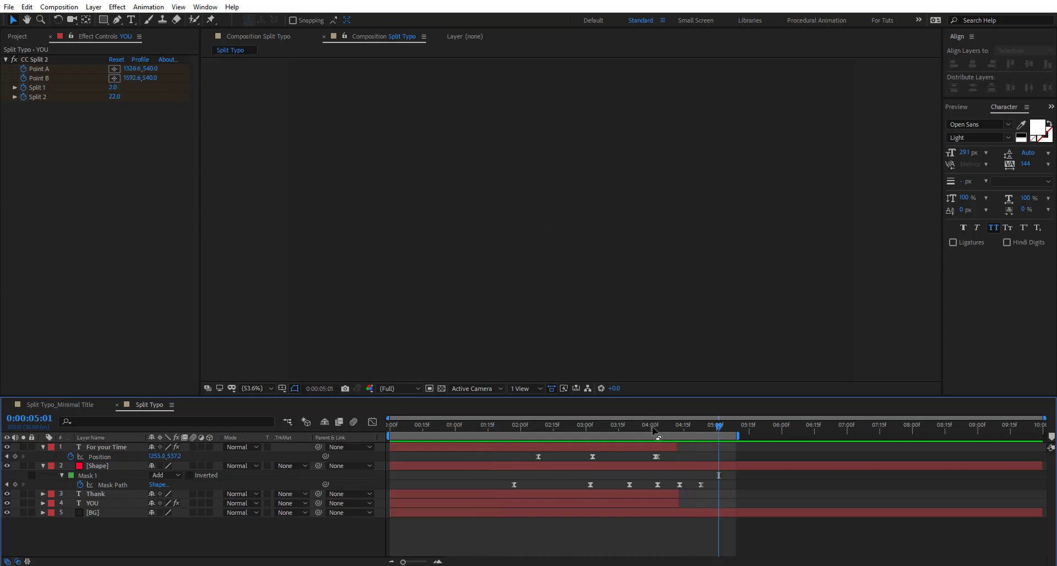
# Step: Reshape the speed curves of the Shape's last four Mask Path keyframes so each move starts fast and settles slowly, and preview it
pyautogui.click(680, 427)
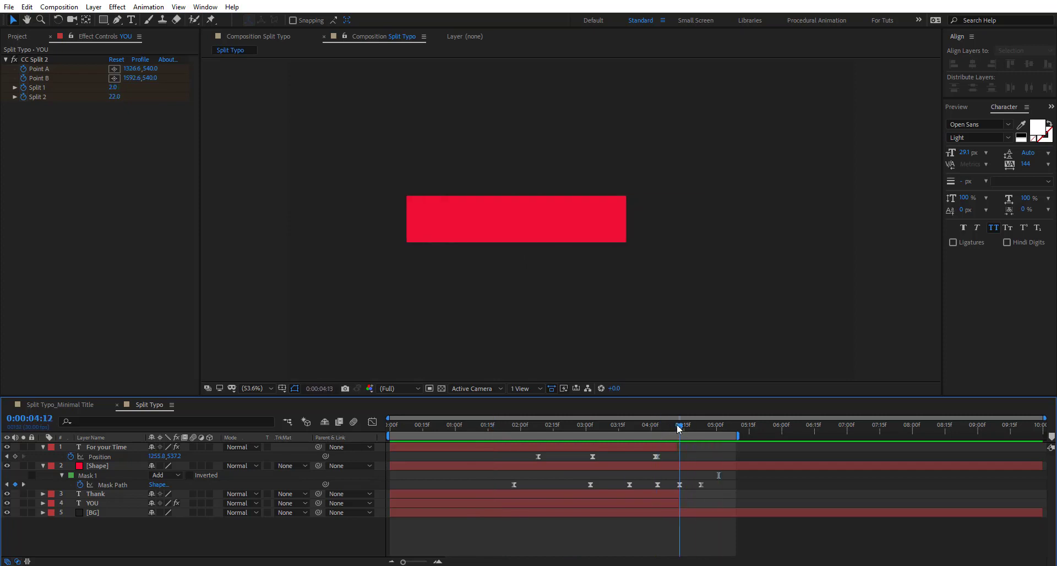
pyautogui.moveTo(689, 427); pyautogui.dragTo(653, 431)
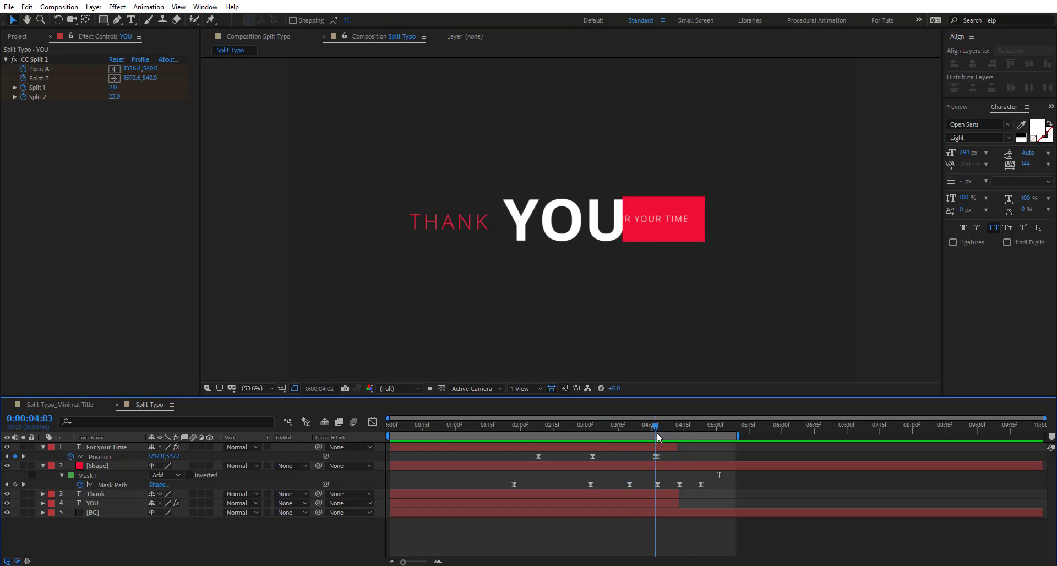
pyautogui.press('/')
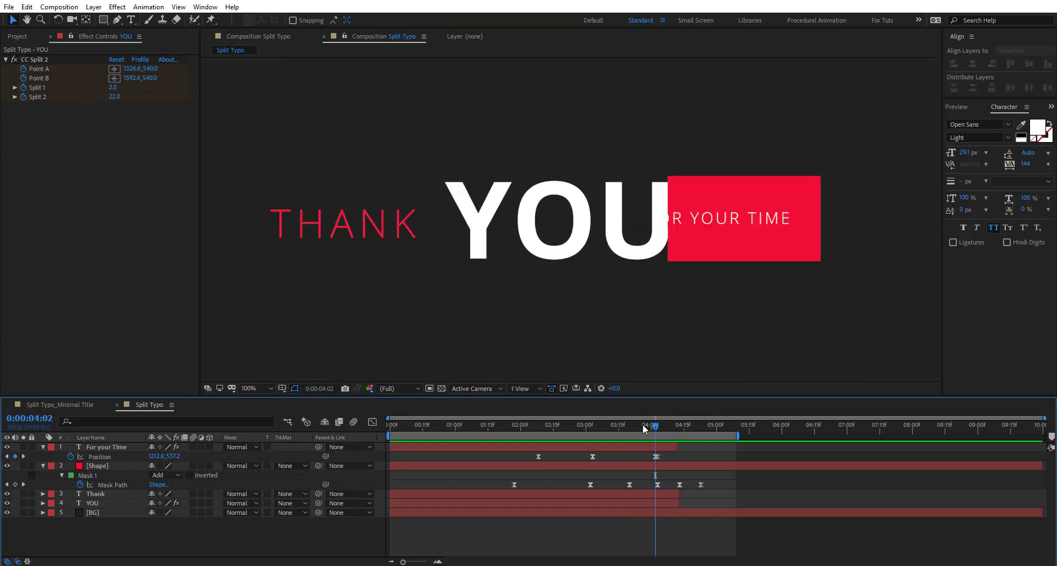
pyautogui.moveTo(716, 478); pyautogui.dragTo(602, 490)
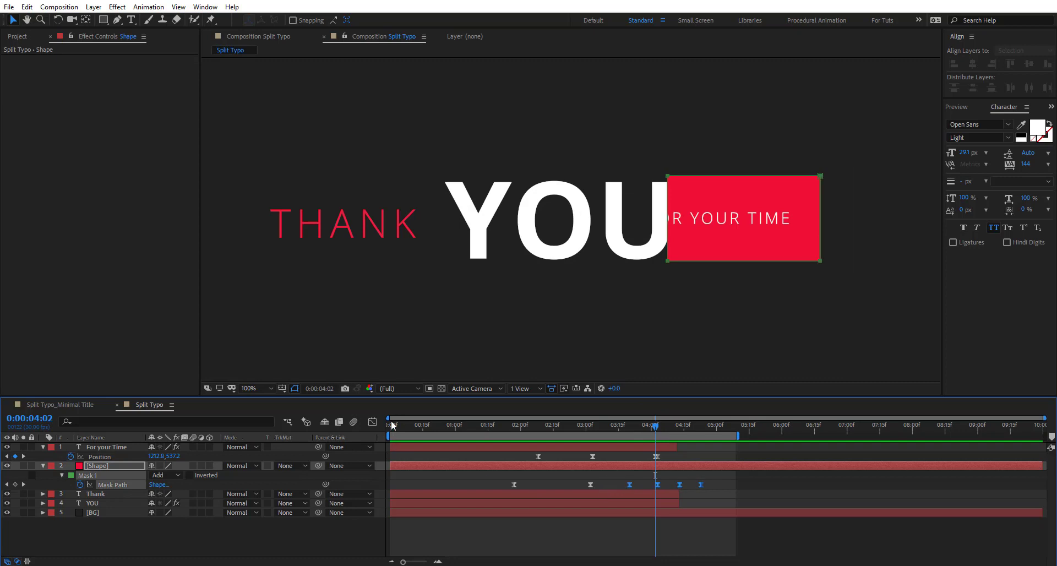
pyautogui.click(372, 423)
pyautogui.moveTo(738, 524); pyautogui.dragTo(619, 535)
pyautogui.moveTo(700, 533); pyautogui.dragTo(667, 537)
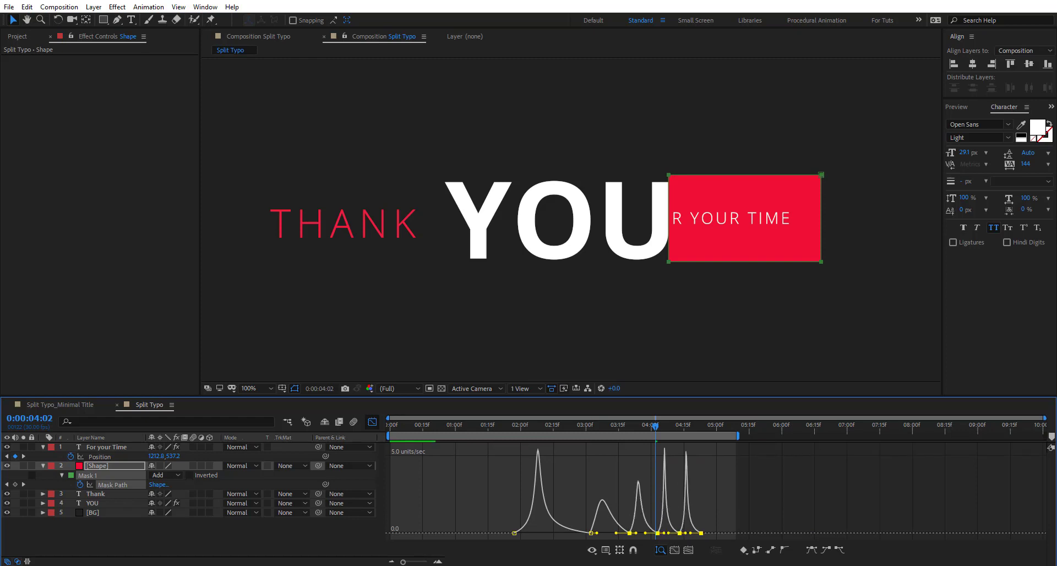
pyautogui.press('space')
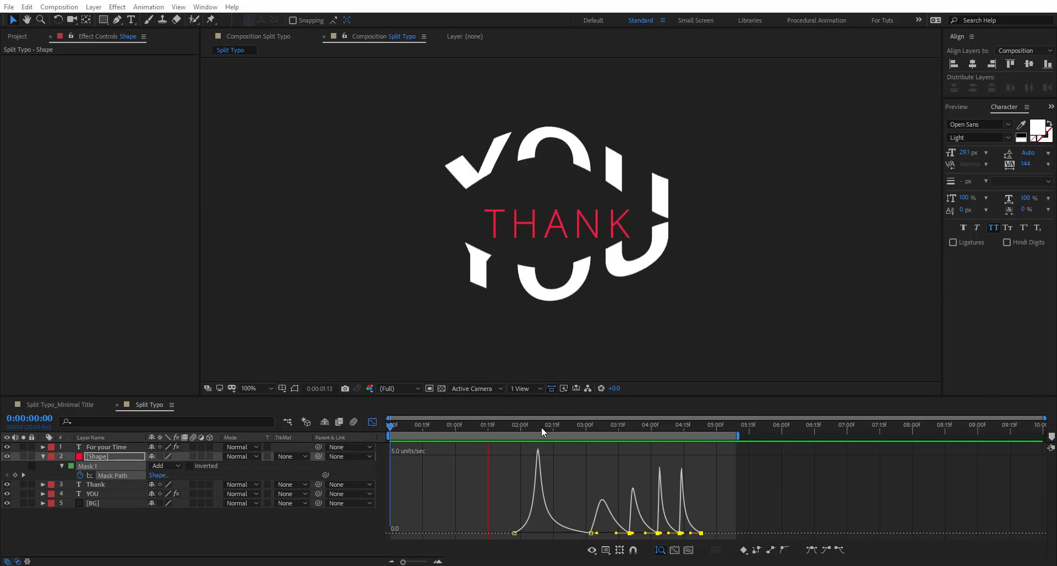
# Step: Move For your Time's holding Position keyframe back to the Mask Path keyframe near 0:00:03:20 and extend the layer to about 0:00:04:23
pyautogui.moveTo(541, 427); pyautogui.dragTo(620, 433)
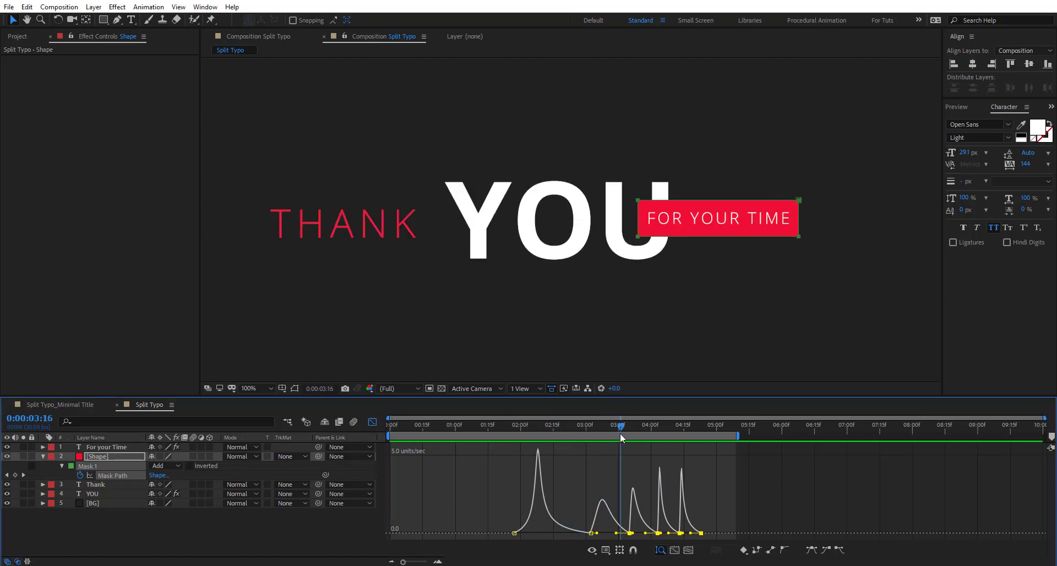
pyautogui.click(372, 422)
pyautogui.click(117, 446)
pyautogui.press('u')
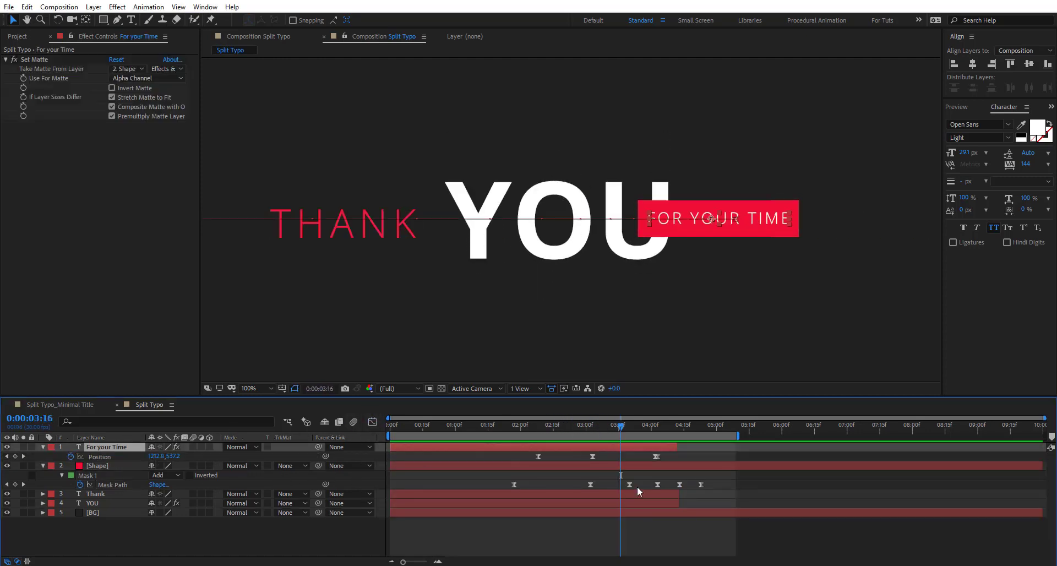
pyautogui.moveTo(655, 456); pyautogui.dragTo(687, 426)
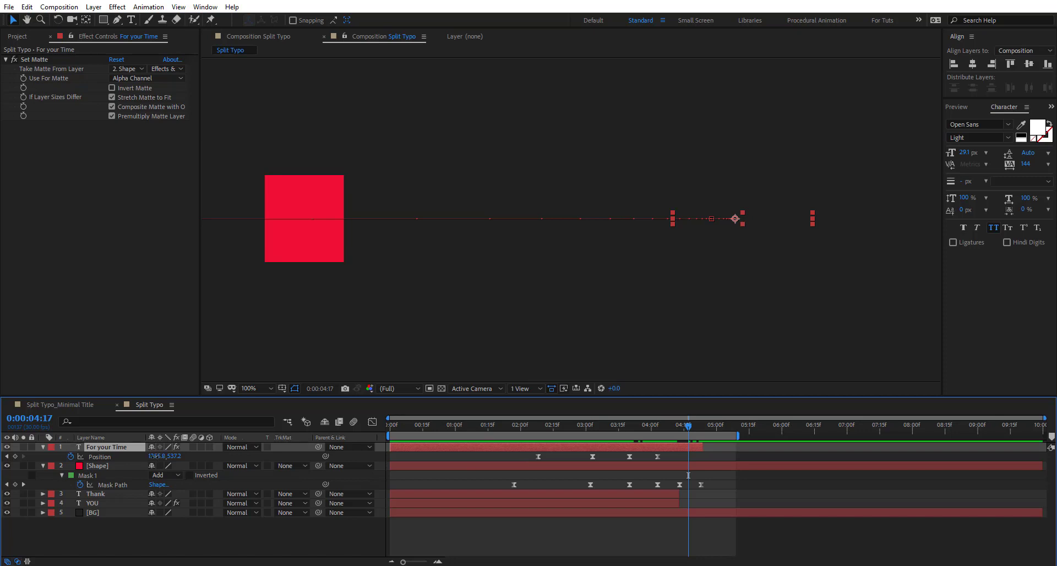
# Step: Keyframe For your Time's Position X at about 245 at 0:00:04:17, then smooth that move's speed curve to peak midway and preview it
pyautogui.moveTo(152, 456); pyautogui.dragTo(102, 457)
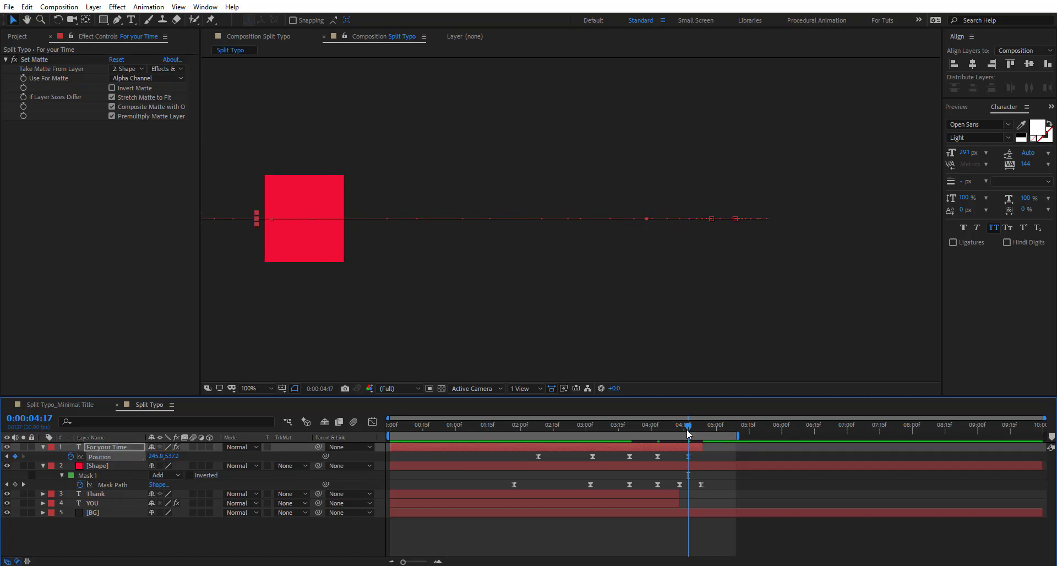
pyautogui.moveTo(682, 425); pyautogui.dragTo(675, 428)
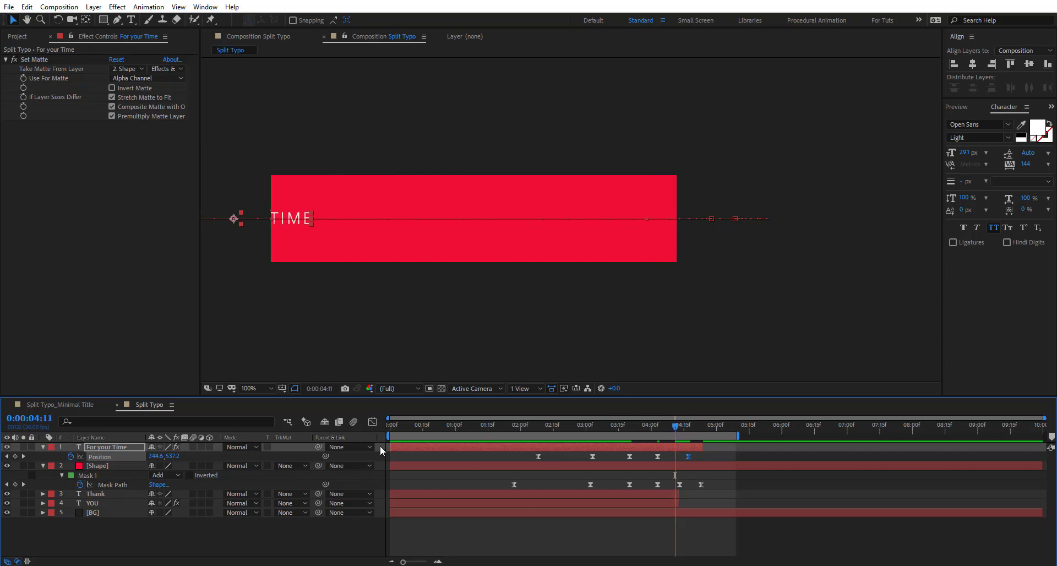
pyautogui.click(373, 421)
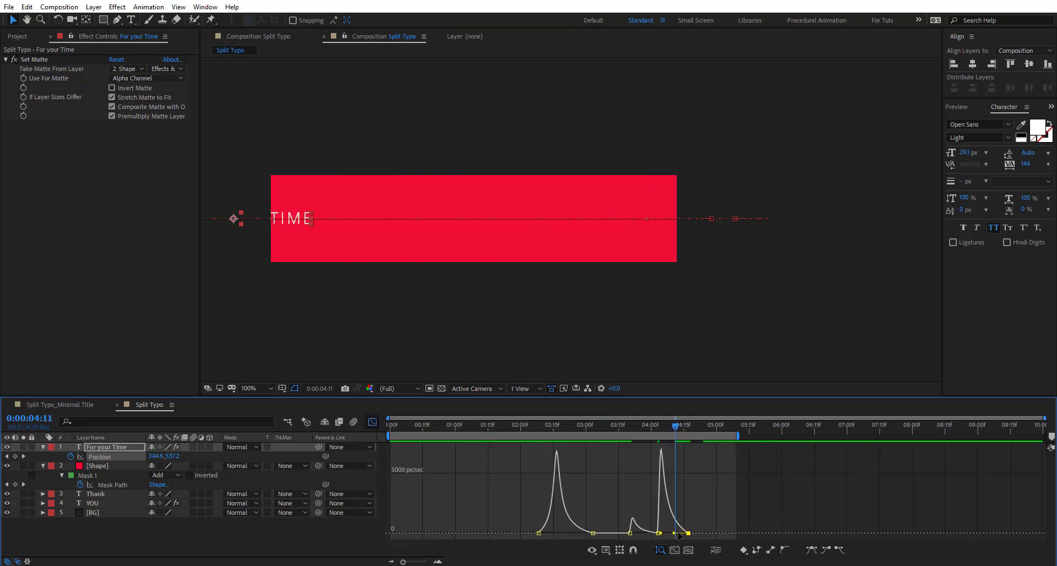
pyautogui.moveTo(674, 533); pyautogui.dragTo(667, 533)
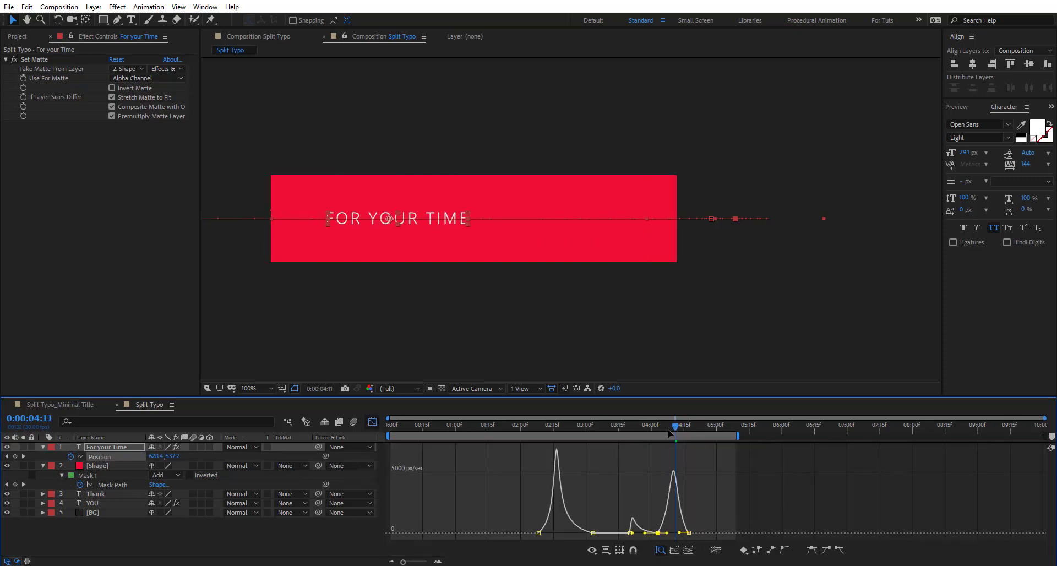
pyautogui.press('space')
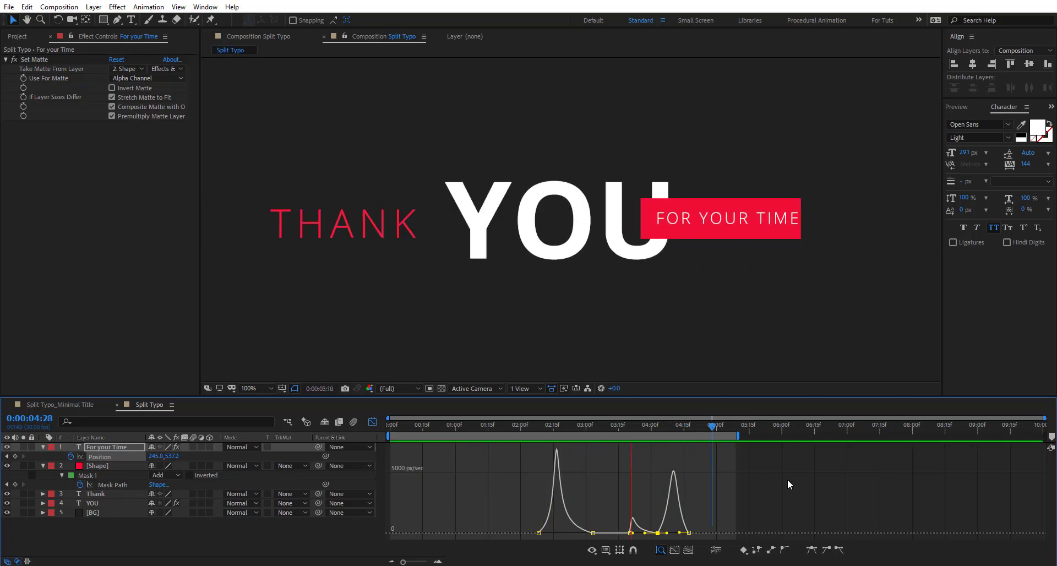
# Step: Preview the animation and switch the timeline from the speed graph back to layer bars
pyautogui.press('space')
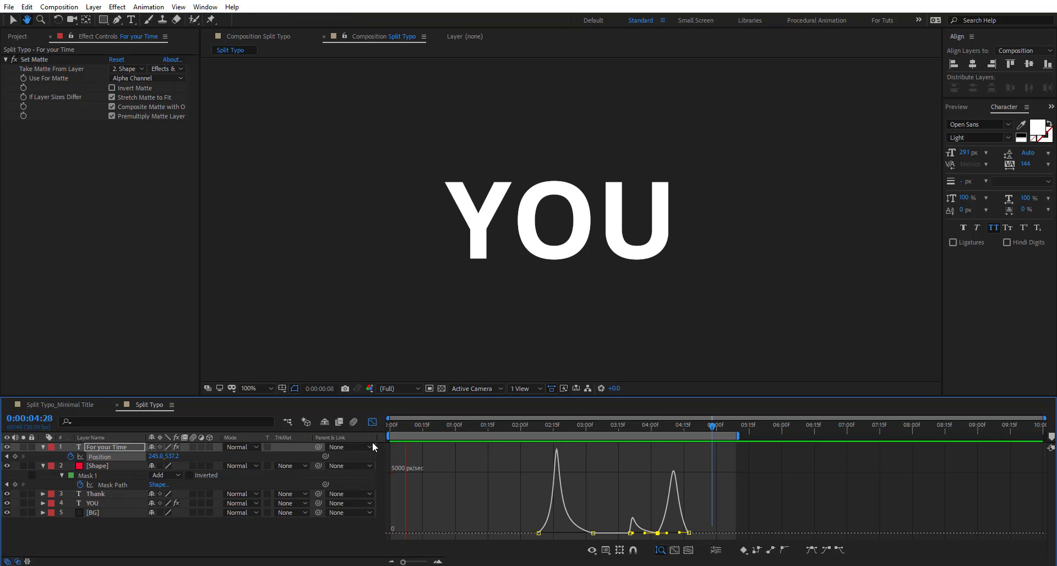
pyautogui.click(372, 423)
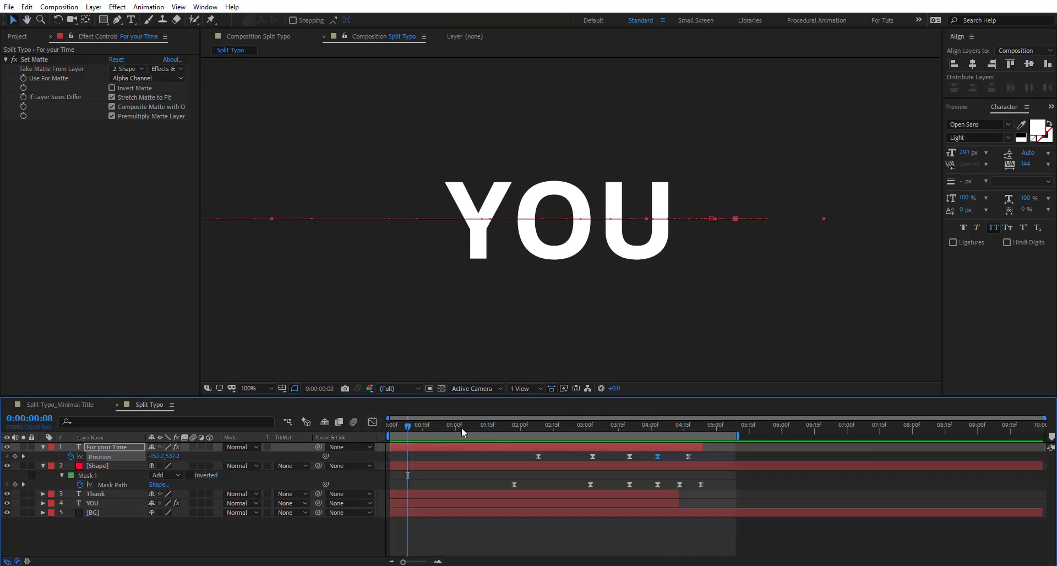
# Step: Apply a Fill effect to the Thank layer and keyframe its red Color at 0:00:02:09, where the bar covers the word
pyautogui.moveTo(462, 428); pyautogui.dragTo(538, 427)
pyautogui.click(564, 521)
pyautogui.press('pagedown')
pyautogui.press('pagedown')
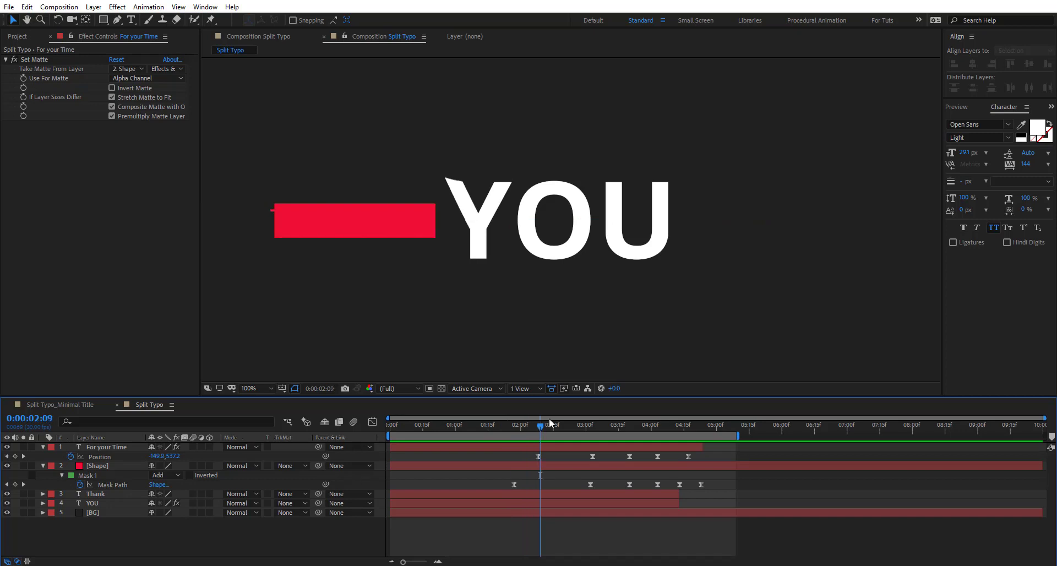
pyautogui.press('pageup')
pyautogui.click(97, 494)
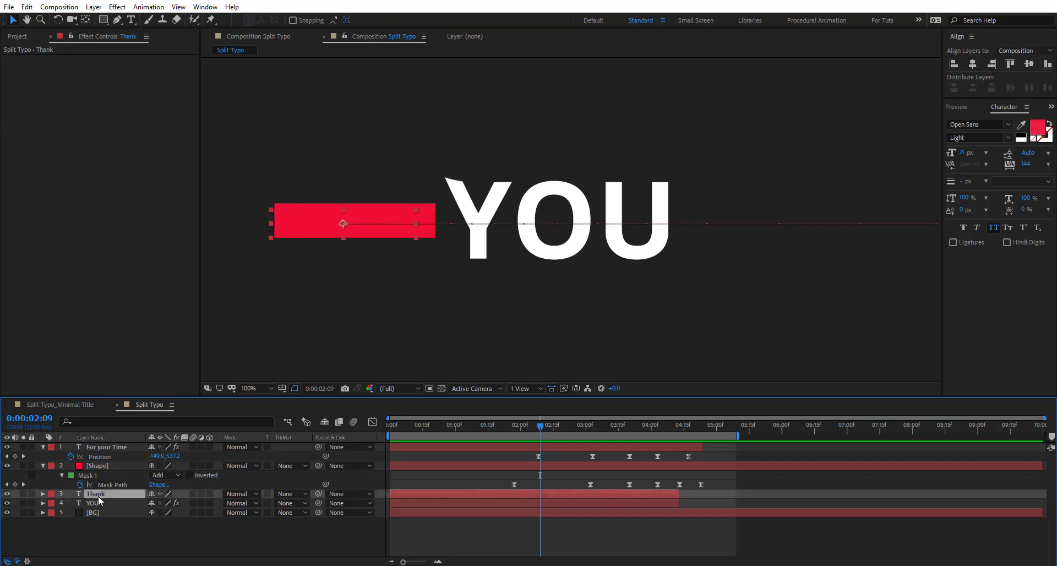
pyautogui.hotkey('ctrl', 'space')
pyautogui.write('fill')
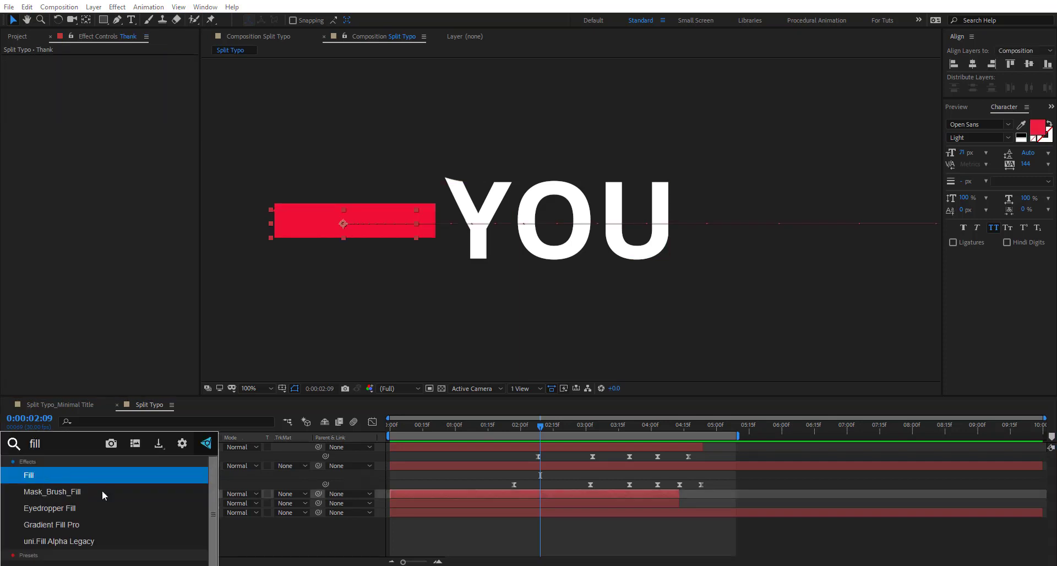
pyautogui.press('Return')
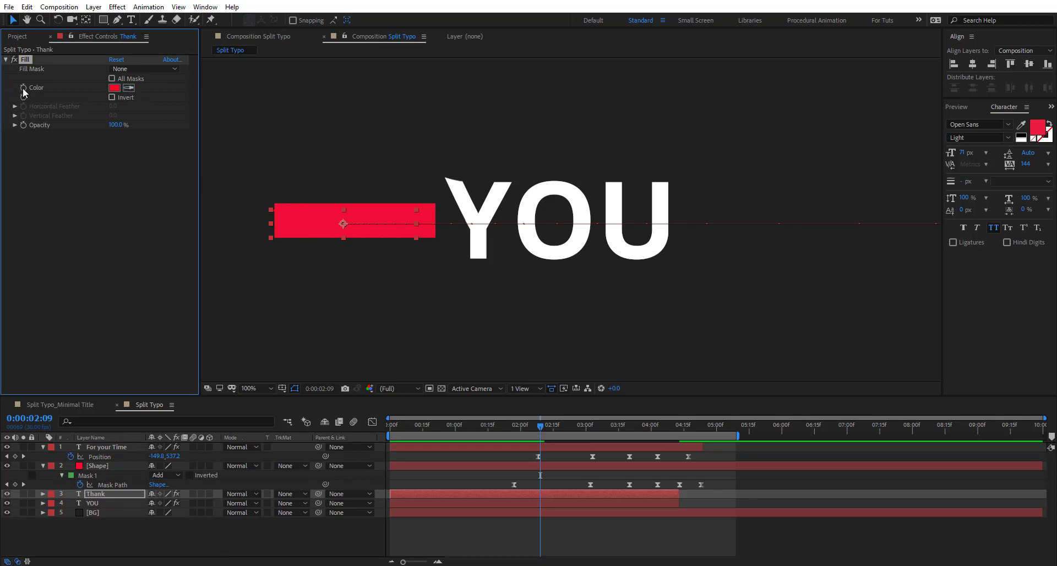
pyautogui.press('u')
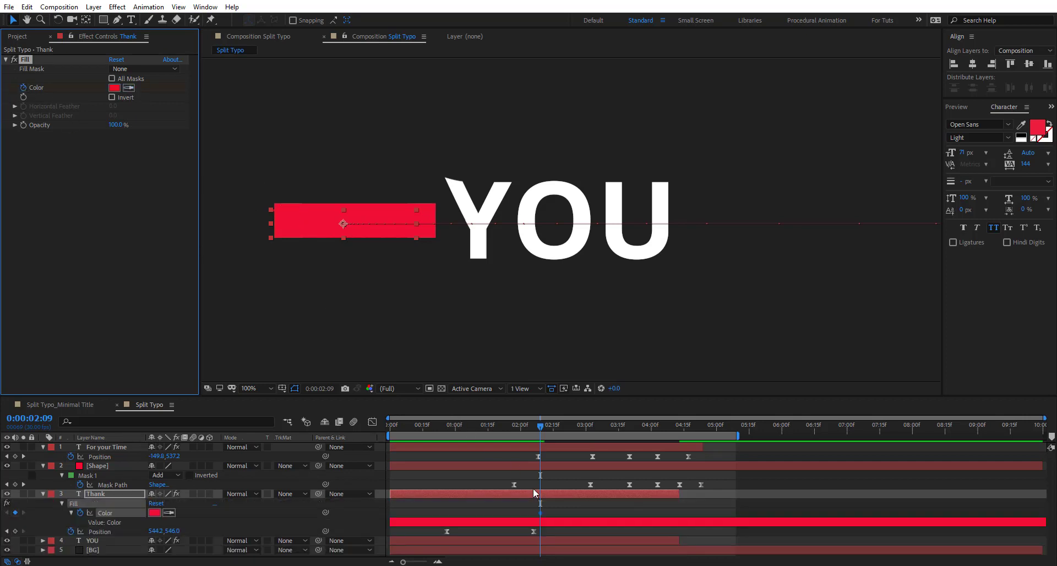
# Step: Keyframe Thank's Fill Color as white (FFFFFF) at 0:00:02:10 and preview the color change from the start
pyautogui.press('pagedown')
pyautogui.click(113, 88)
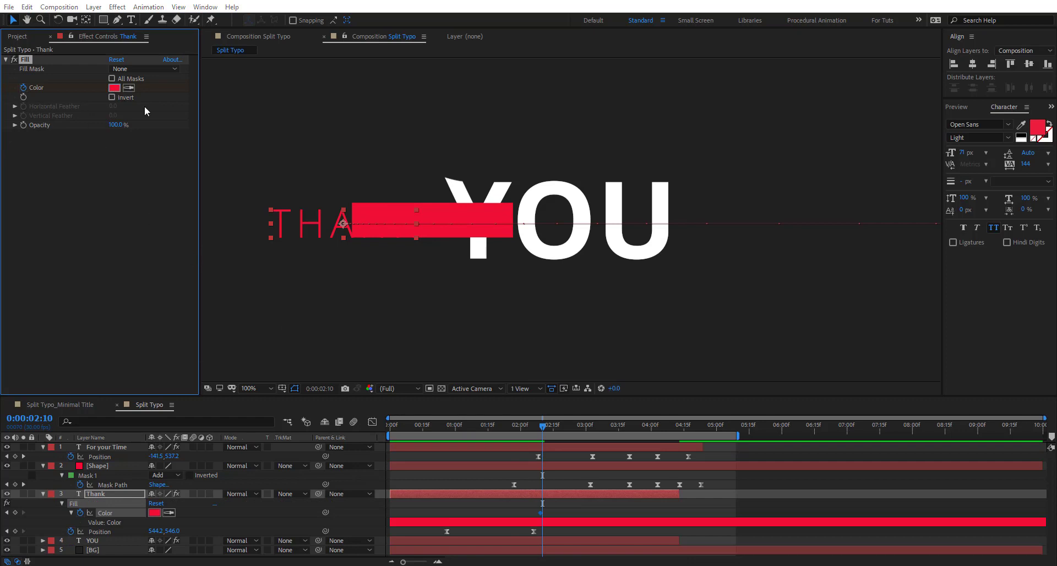
pyautogui.write('FFFFFF')
pyautogui.click(415, 213)
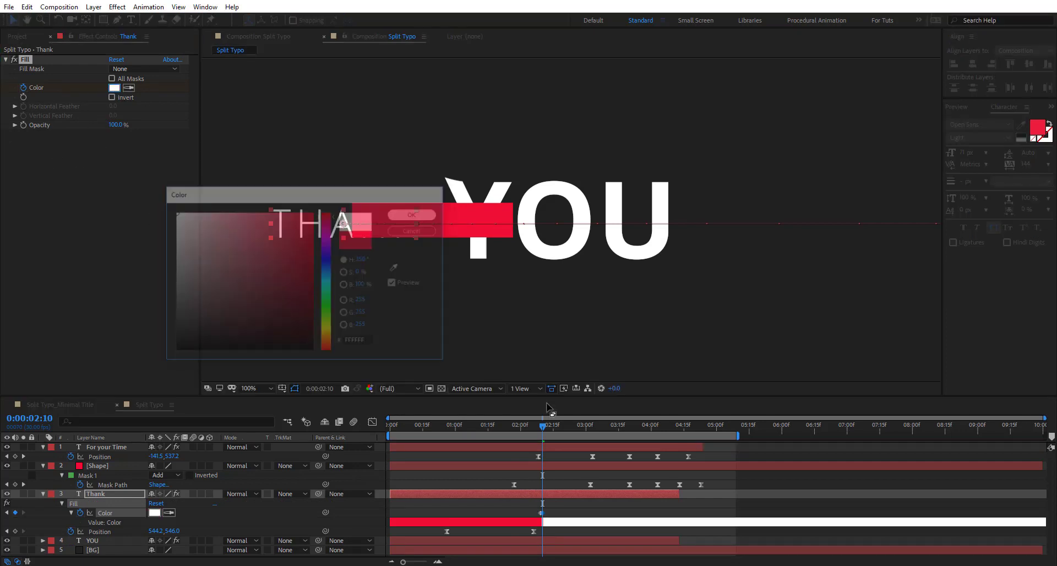
pyautogui.moveTo(545, 425); pyautogui.dragTo(325, 443)
pyautogui.click(735, 509)
pyautogui.press('space')
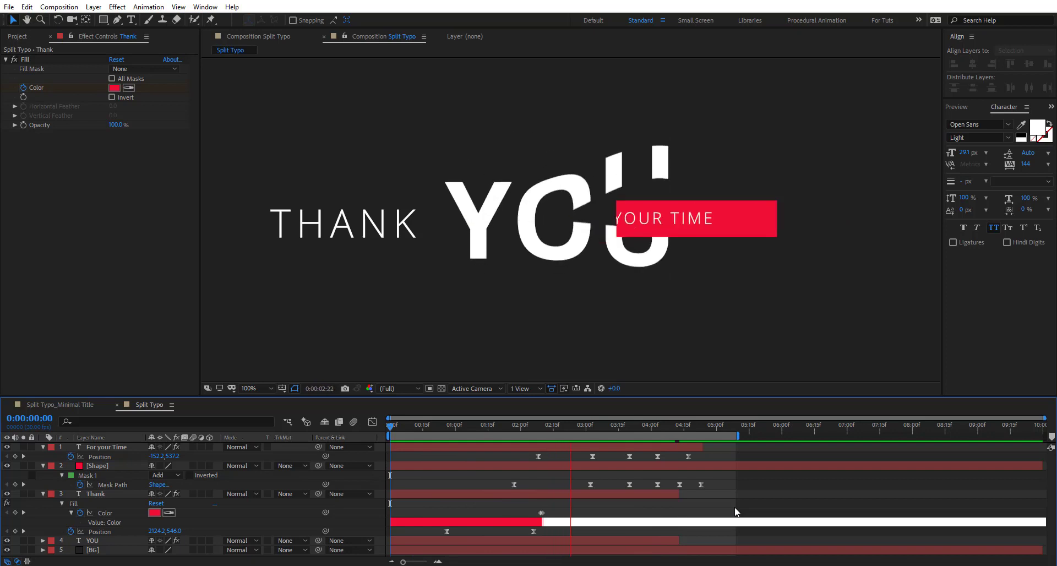
pyautogui.press('space')
# Step: Fit the composition in the viewer up to 100% and collapse the properties of the For your Time, Shape and Thank layers
pyautogui.click(250, 389)
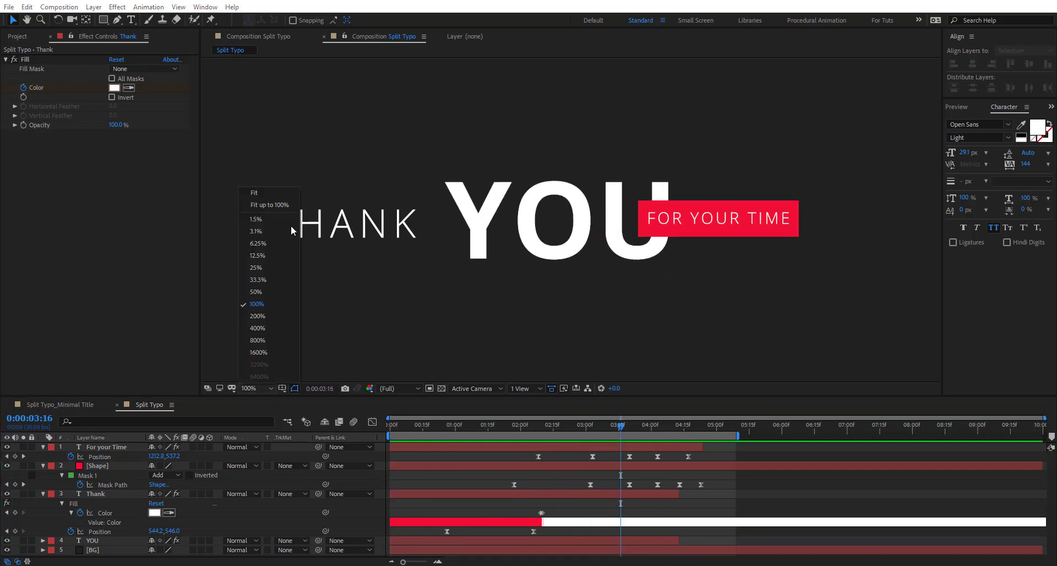
pyautogui.click(287, 203)
pyautogui.moveTo(621, 432); pyautogui.dragTo(414, 433)
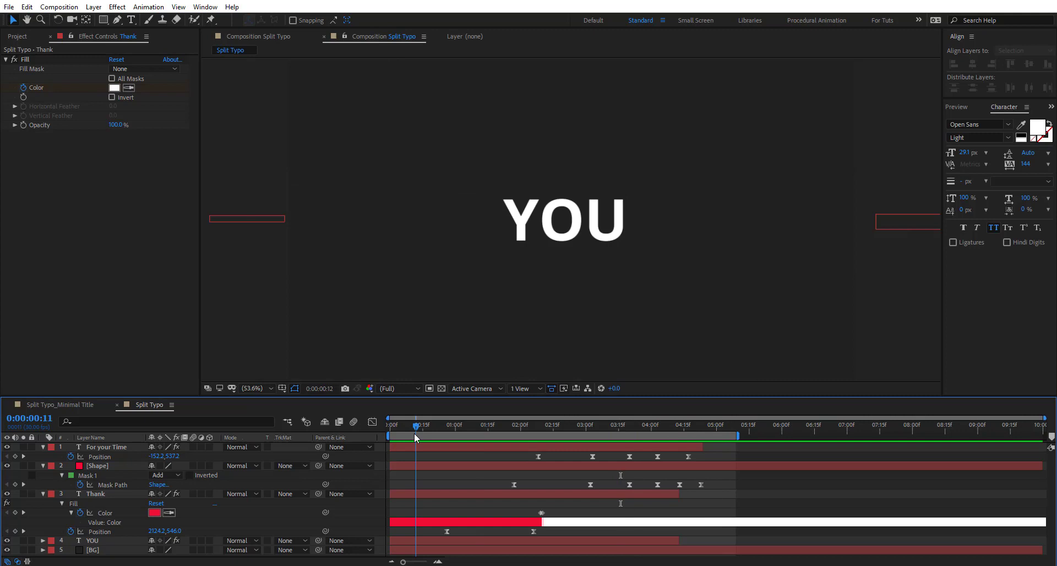
pyautogui.click(43, 448)
pyautogui.click(43, 456)
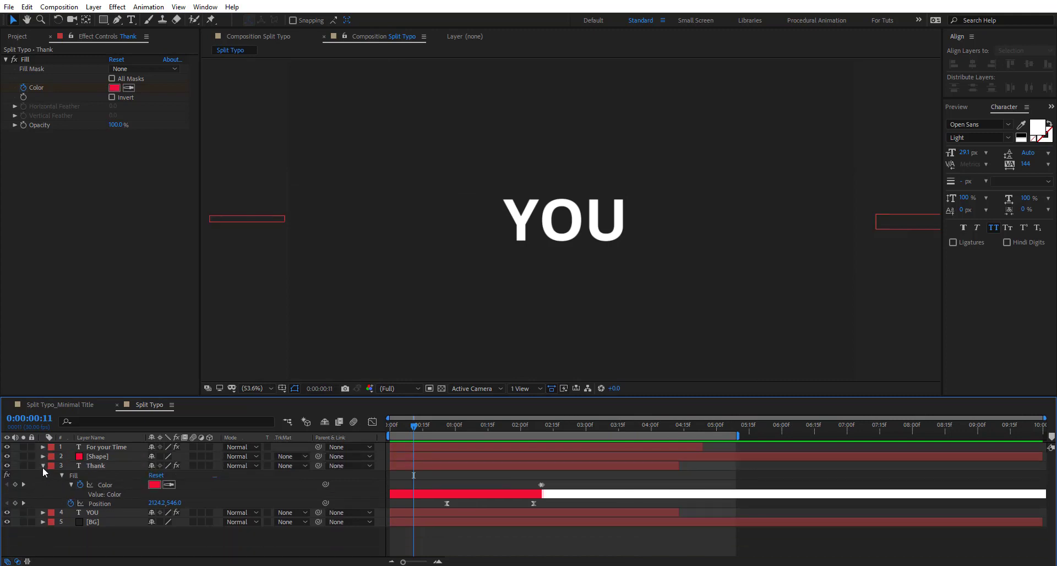
pyautogui.click(43, 466)
pyautogui.click(104, 475)
pyautogui.moveTo(394, 424)
pyautogui.mouseDown()
pyautogui.moveTo(383, 422)
pyautogui.moveTo(396, 424)
pyautogui.mouseUp()
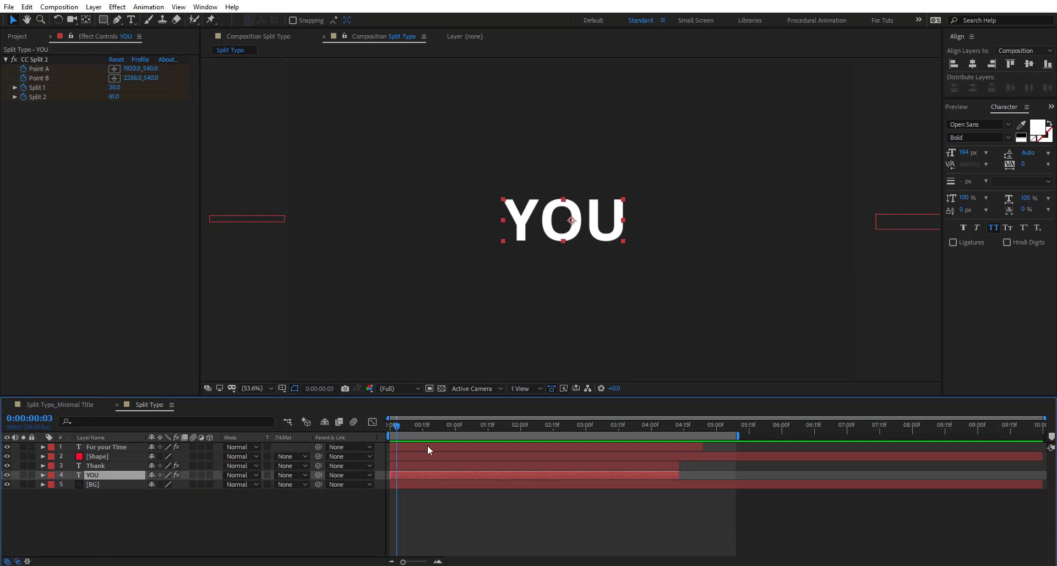
# Step: Create a red solid the size of the composition and name it mask
pyautogui.click(203, 513)
pyautogui.hotkey('ctrl', 'y')
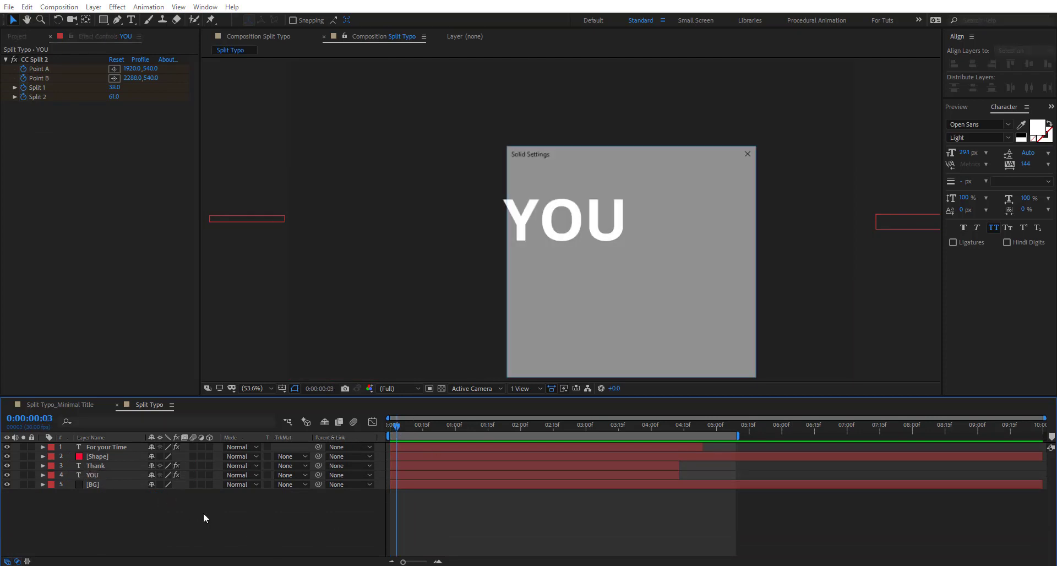
pyautogui.write('mask')
pyautogui.press('Return')
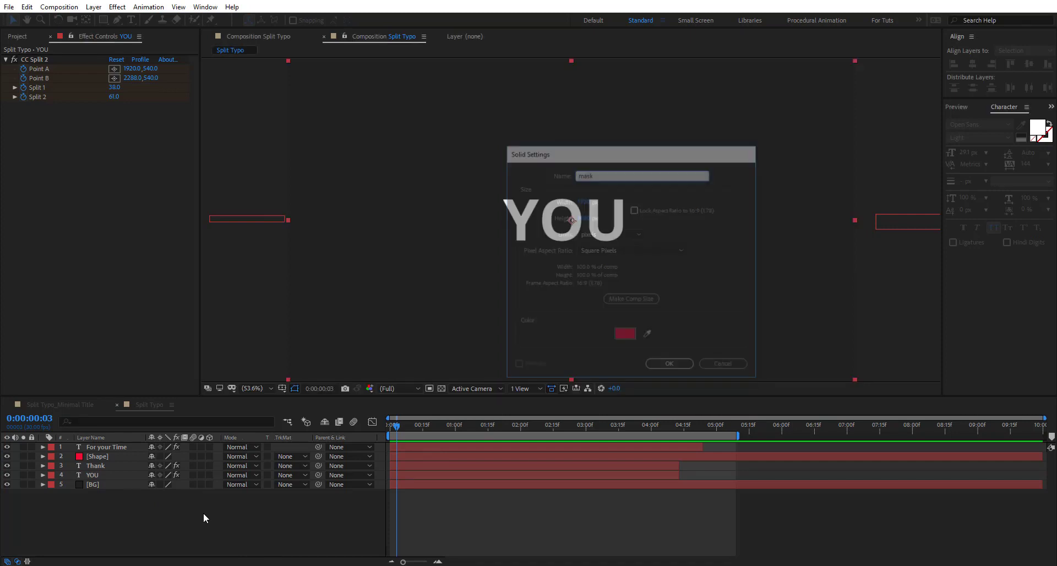
# Step: Draw a rectangular mask wider than YOU on the solid, set it slightly below the word, and place the solid directly above the YOU layer
pyautogui.click(102, 20)
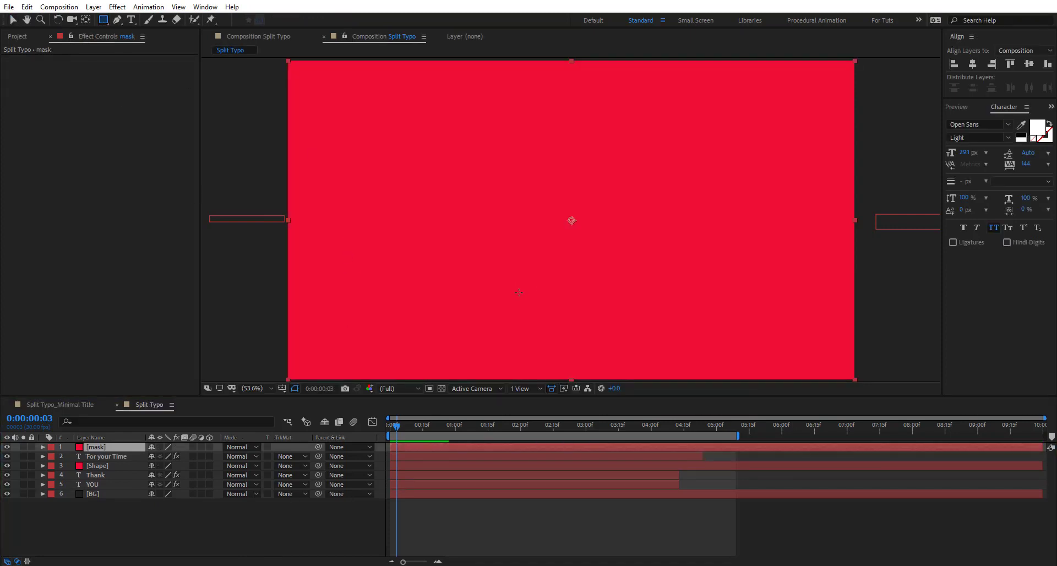
pyautogui.moveTo(461, 242); pyautogui.dragTo(725, 377)
pyautogui.press('v')
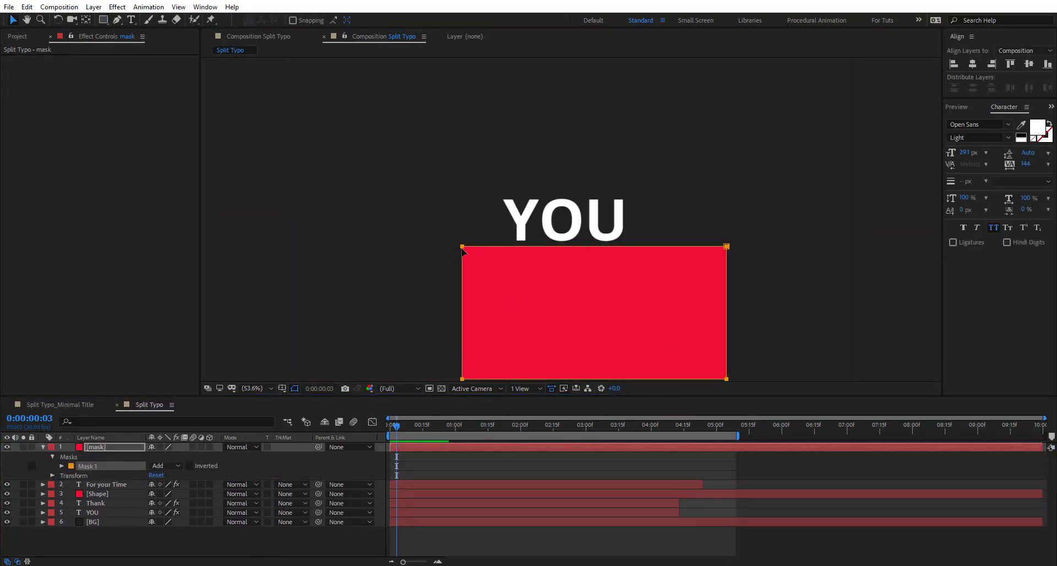
pyautogui.moveTo(571, 257); pyautogui.dragTo(562, 300)
pyautogui.moveTo(112, 446); pyautogui.dragTo(105, 507)
# Step: Keyframe YOU's Position rising from Y 813 at 0:00:00:00 to Y 540 near 0:00:01:06, and give YOU the Alpha Inverted Matte of mask
pyautogui.click(99, 513)
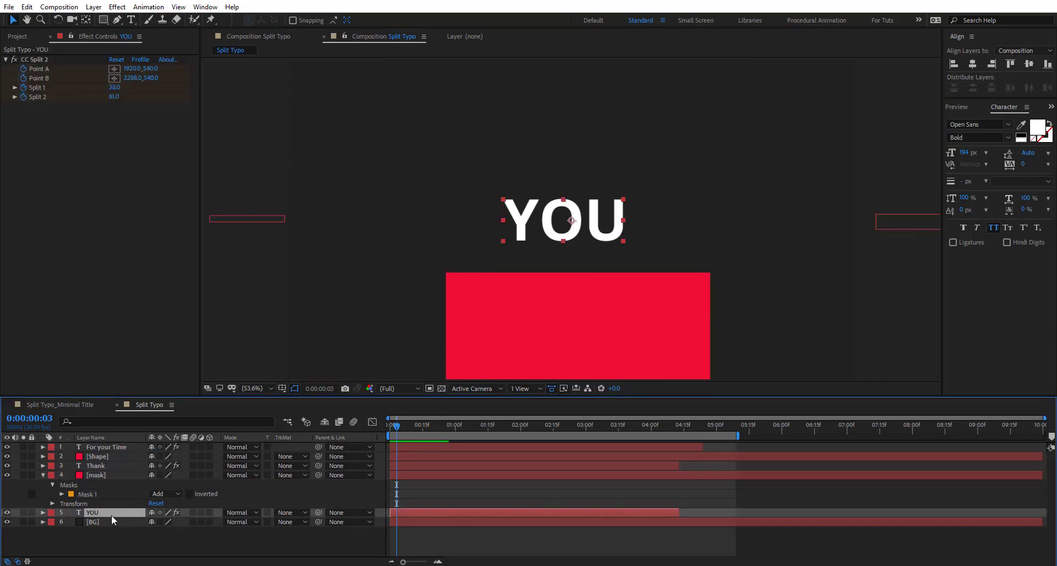
pyautogui.press('p')
pyautogui.click(71, 521)
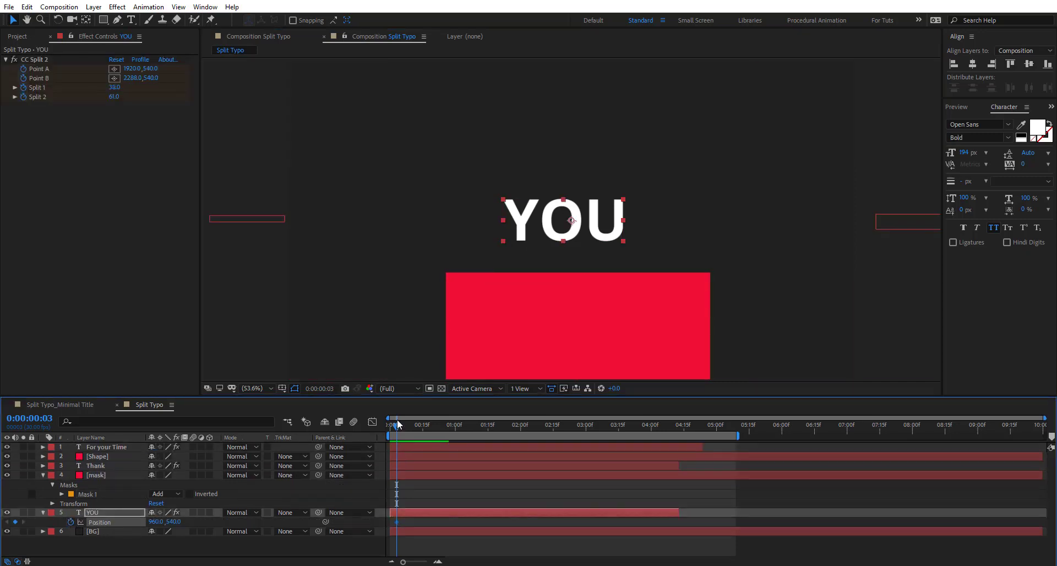
pyautogui.moveTo(458, 437); pyautogui.dragTo(378, 447)
pyautogui.moveTo(179, 522); pyautogui.dragTo(324, 522)
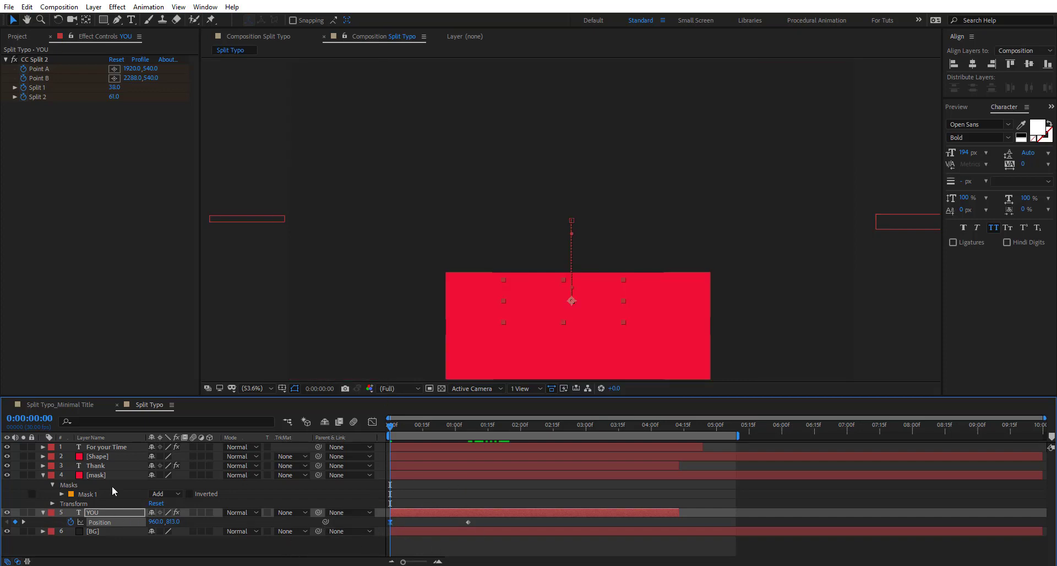
pyautogui.click(288, 514)
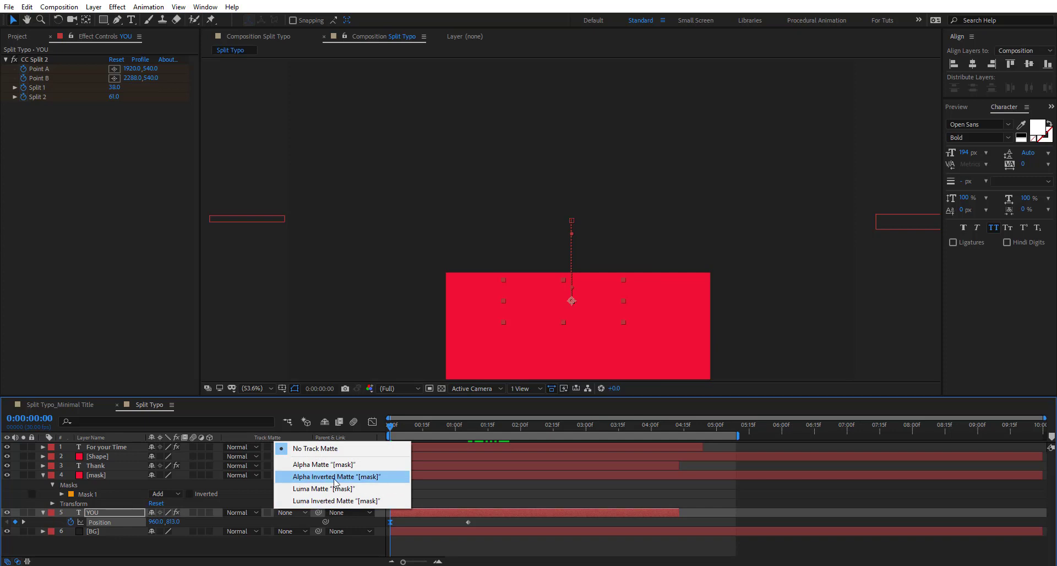
pyautogui.click(334, 477)
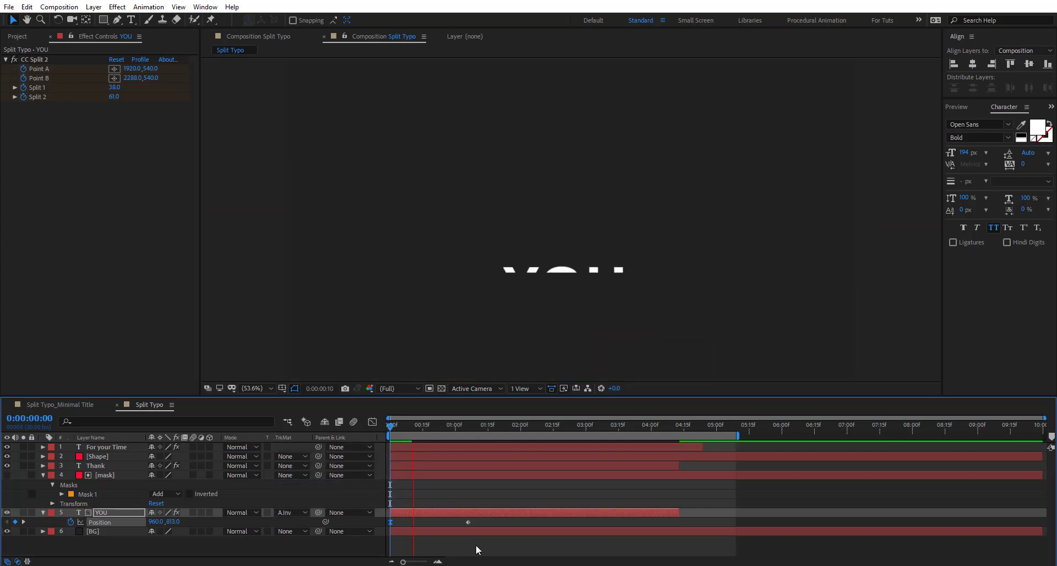